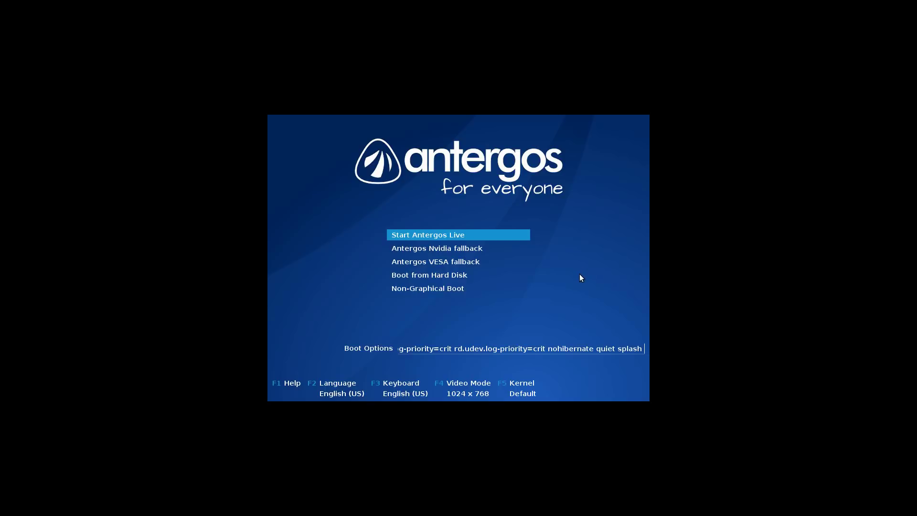
Compare the Nvidia and VESA fallback boot entries, then boot Start Antergos Live.
key(Up)
key(Down)
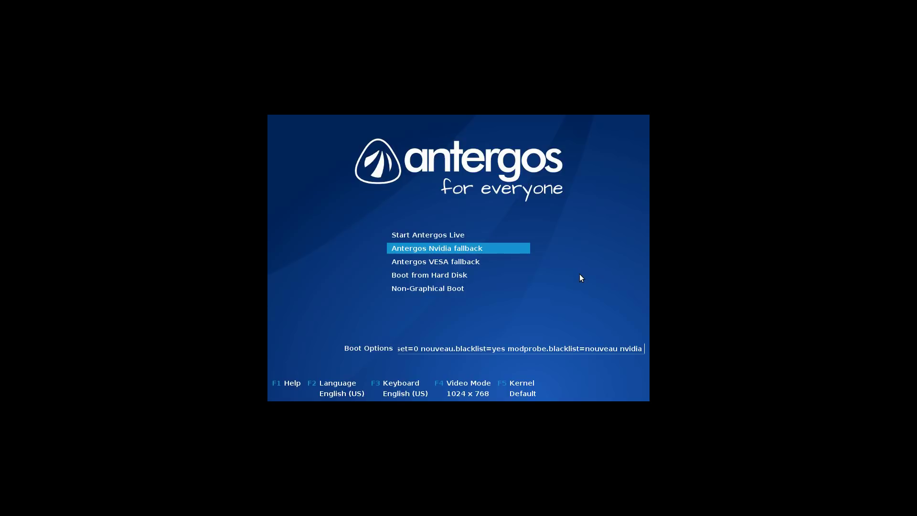
key(Down)
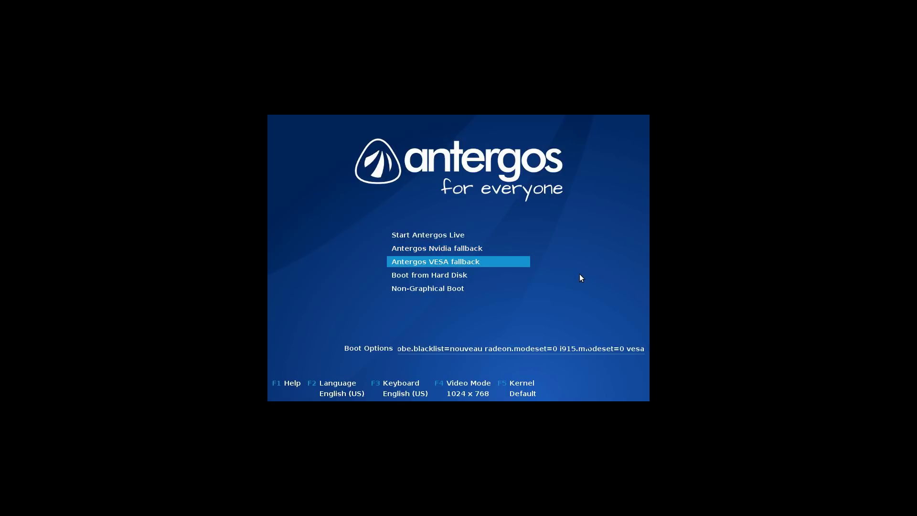
key(Up)
key(Down)
key(Down)
key(Down)
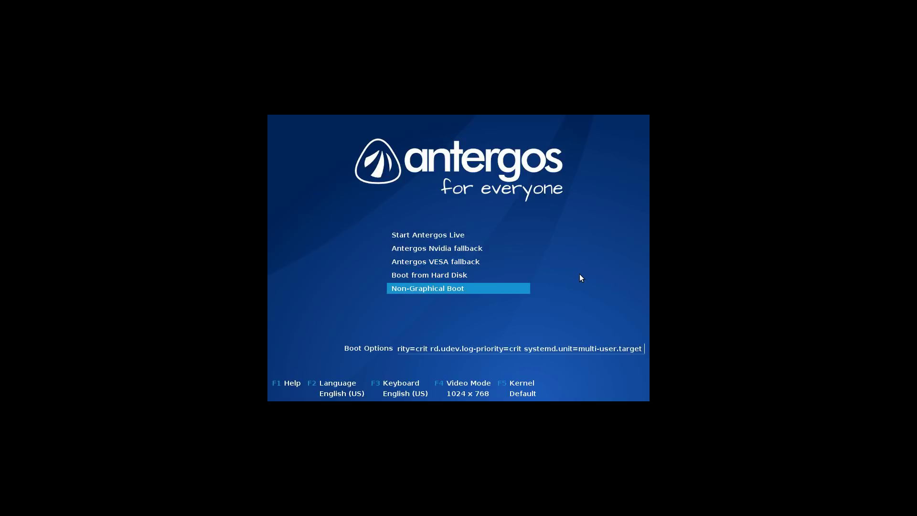
key(Up)
key(Up)
key(Up)
key(Up)
key(Return)
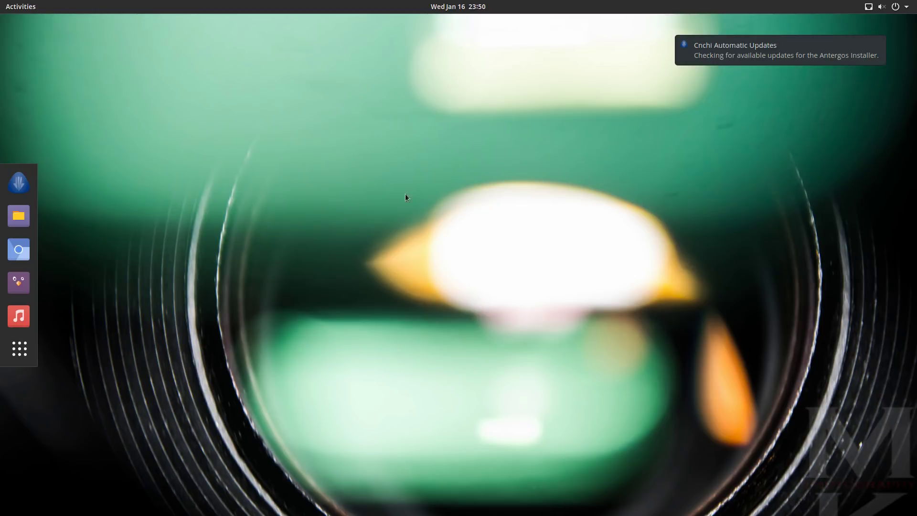
Open Settings, close the Antergos welcome window, and check the GNOME version and processor in Details.
click(900, 7)
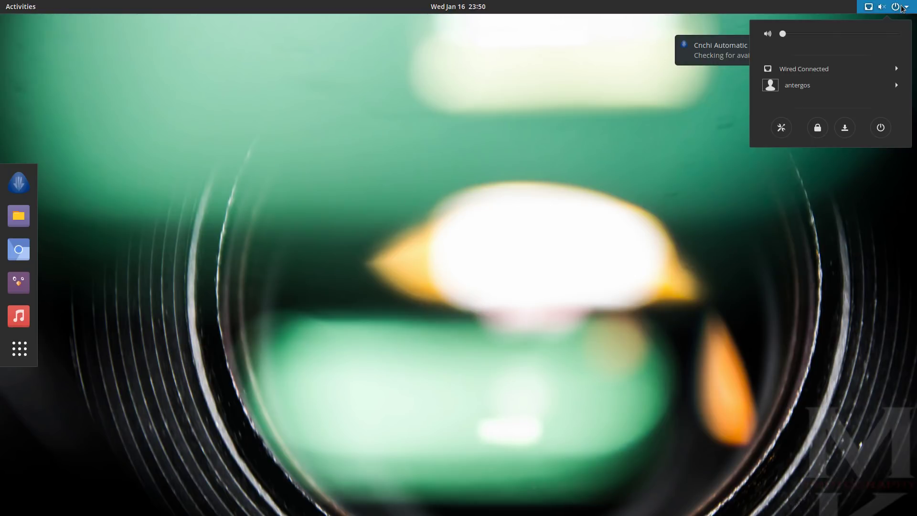
click(782, 126)
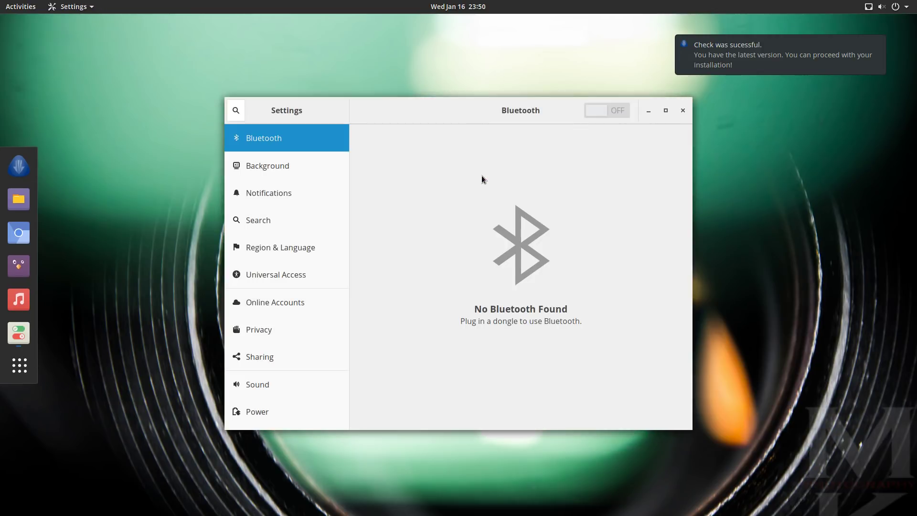
scroll(279, 369, down, 3)
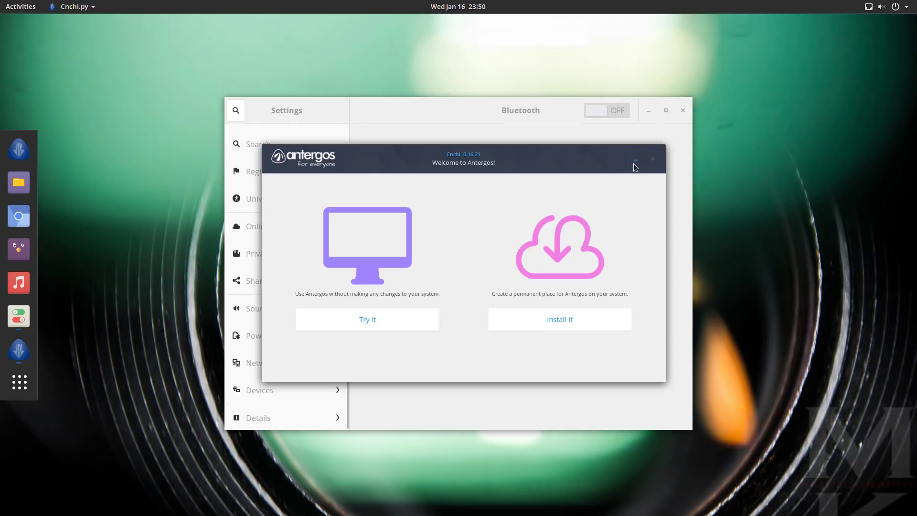
click(652, 159)
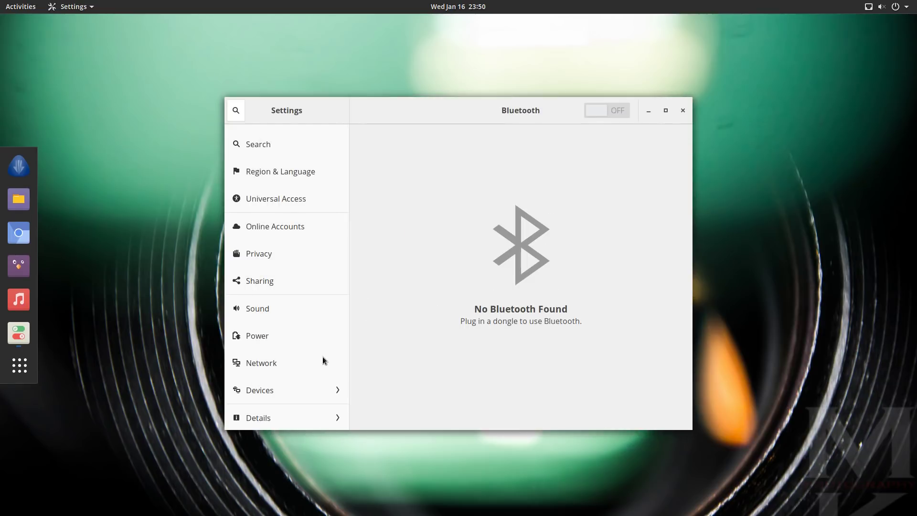
click(265, 419)
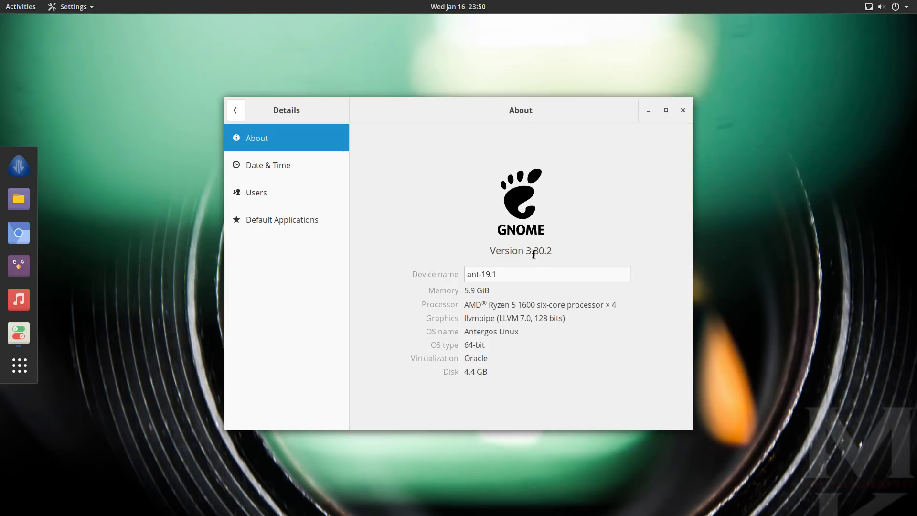
drag(505, 251, 567, 250)
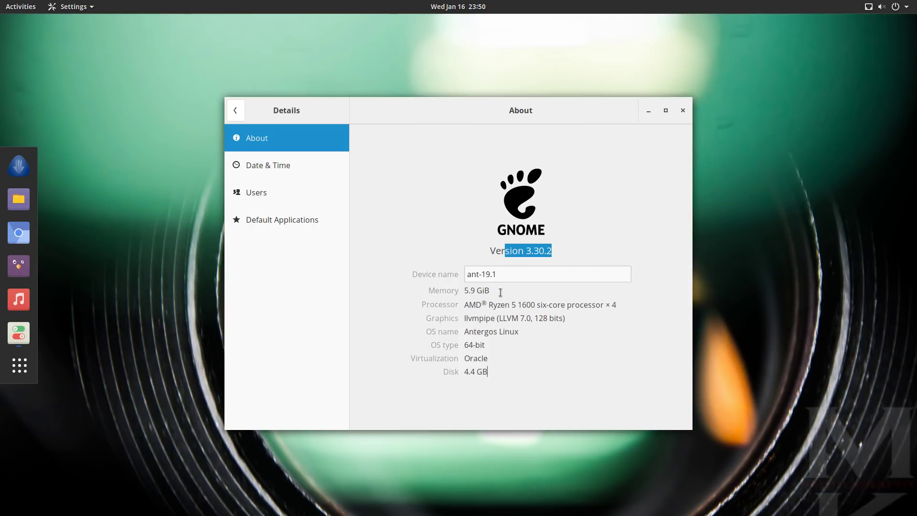
drag(468, 306, 658, 306)
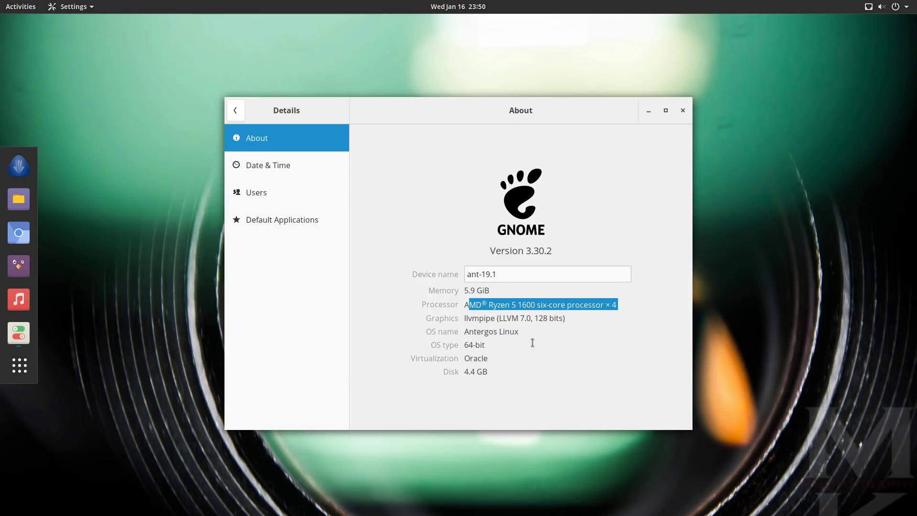
Review Date & Time, Users and default music, video and photo apps unchanged, then show Activities.
click(286, 171)
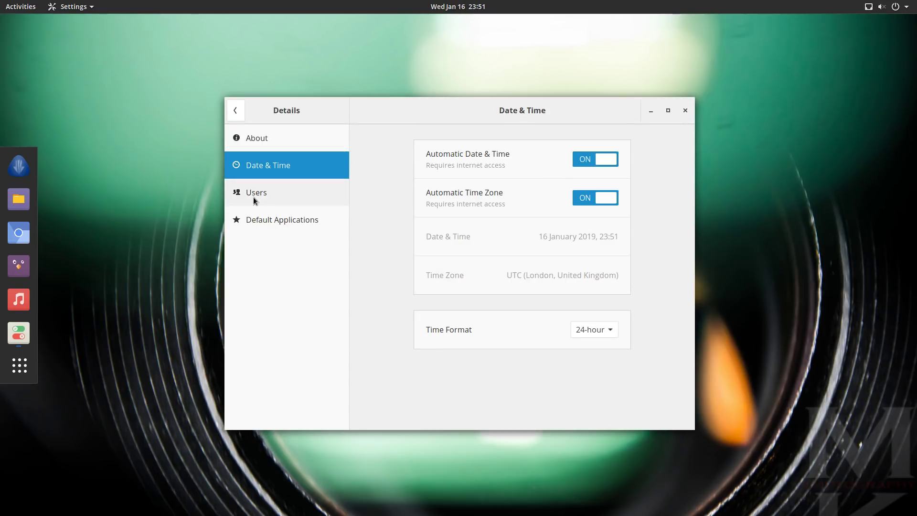
click(255, 201)
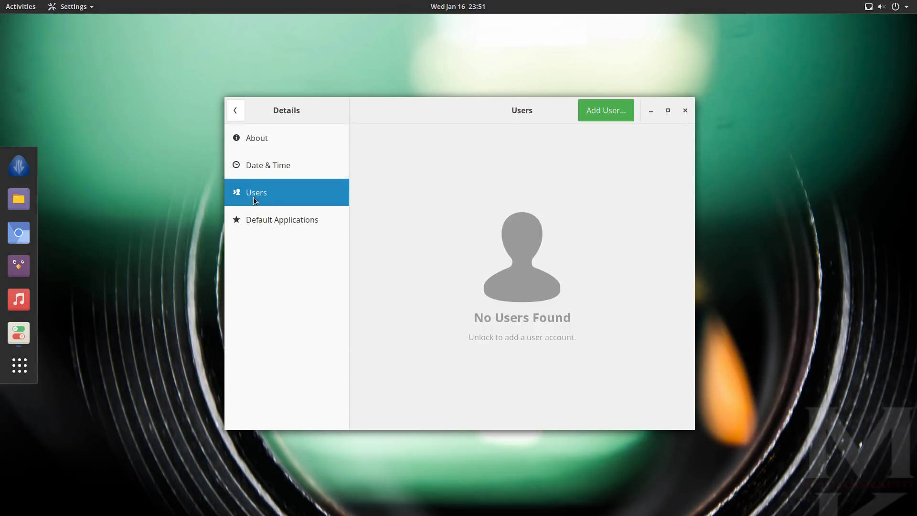
click(266, 220)
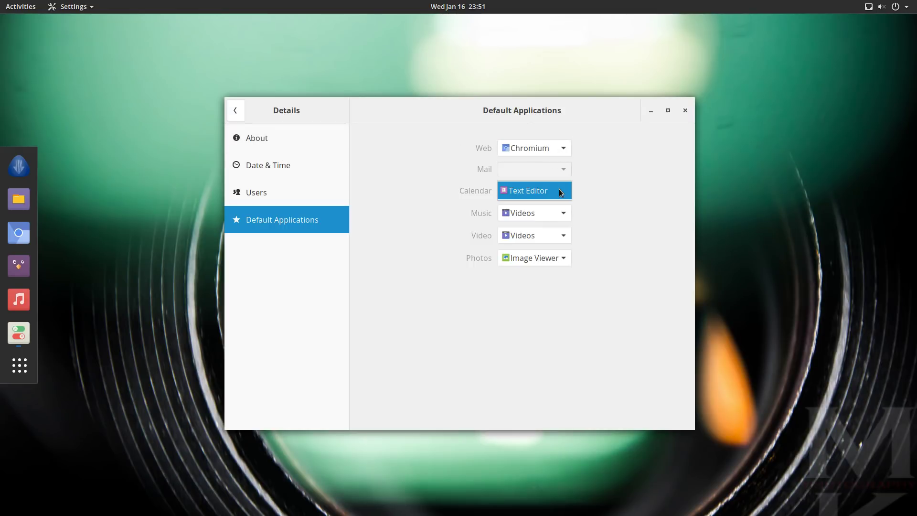
click(564, 214)
click(564, 214)
click(561, 235)
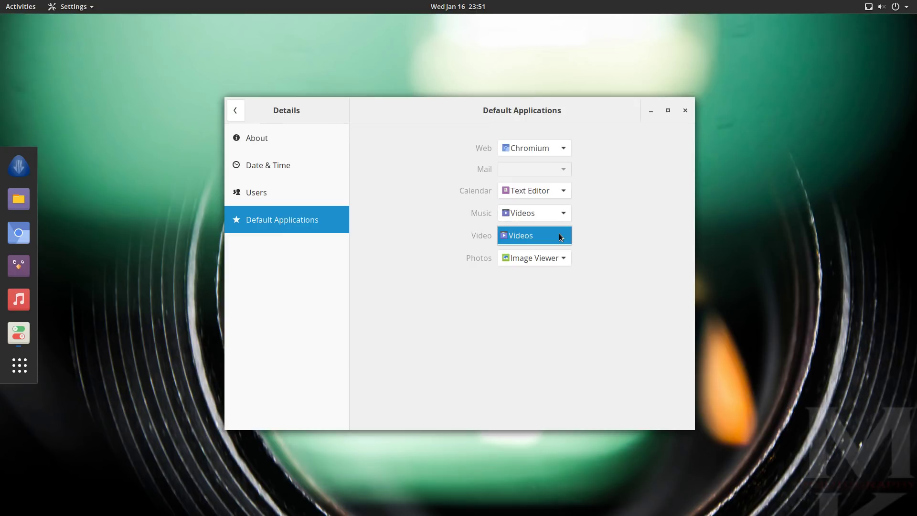
click(561, 236)
click(564, 258)
click(567, 258)
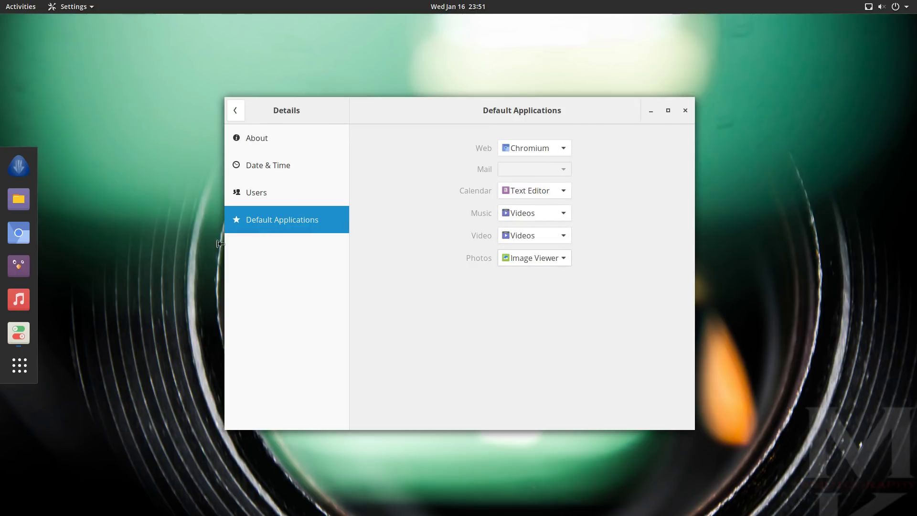
click(242, 110)
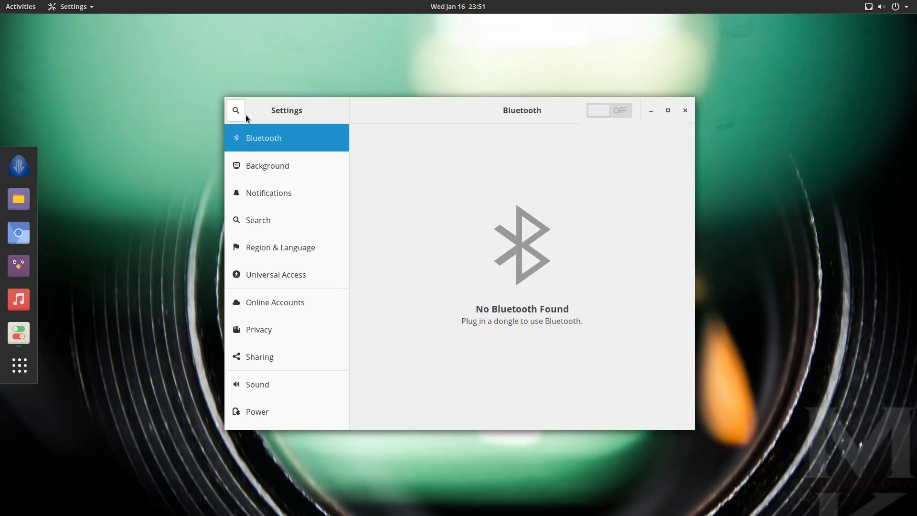
click(685, 110)
key(super)
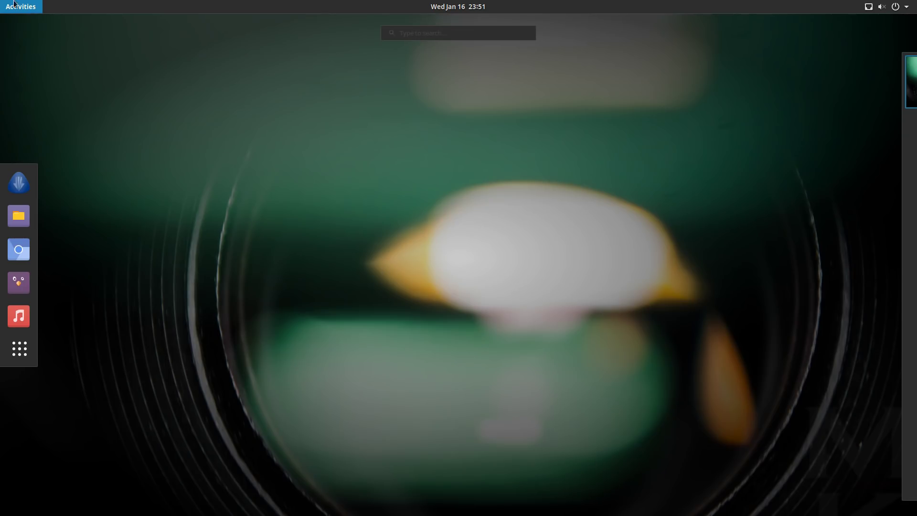
Scroll through both app grid pages, then launch Cnchi from the dash.
mouse_move(1, 0)
click(20, 356)
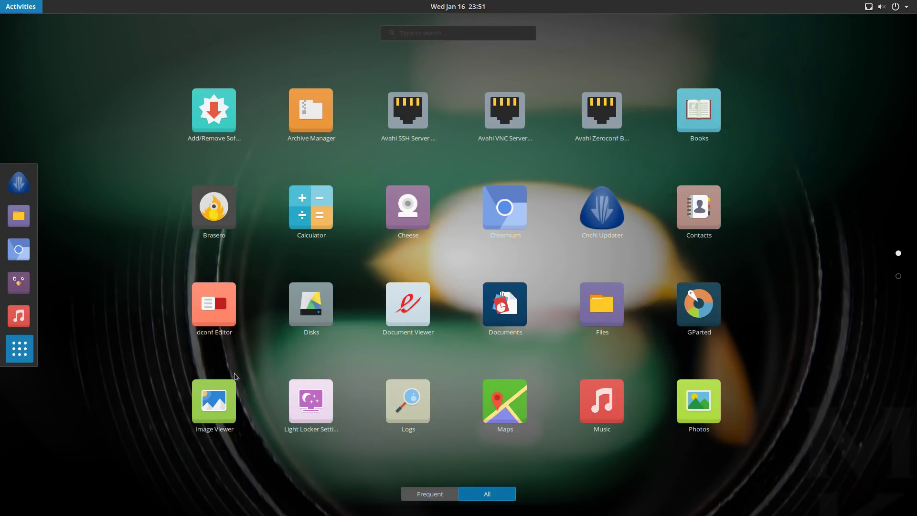
scroll(306, 403, down, 1)
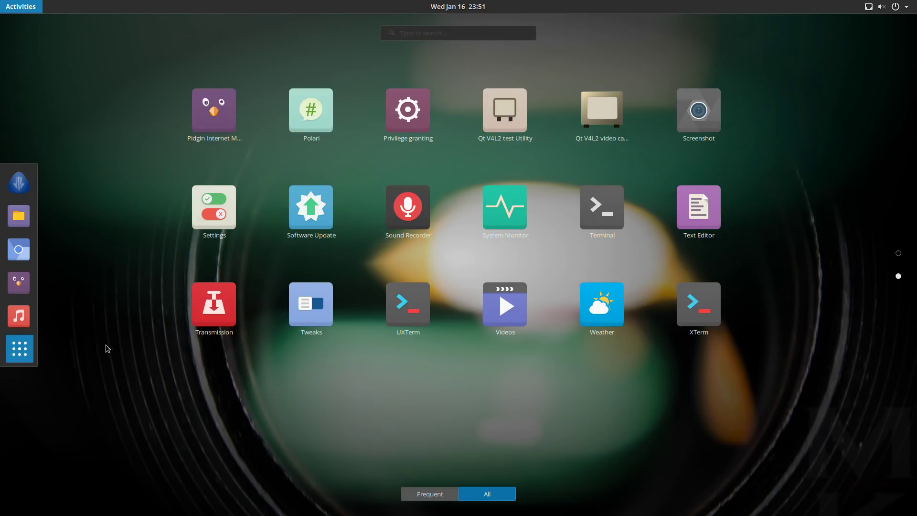
scroll(108, 347, up, 1)
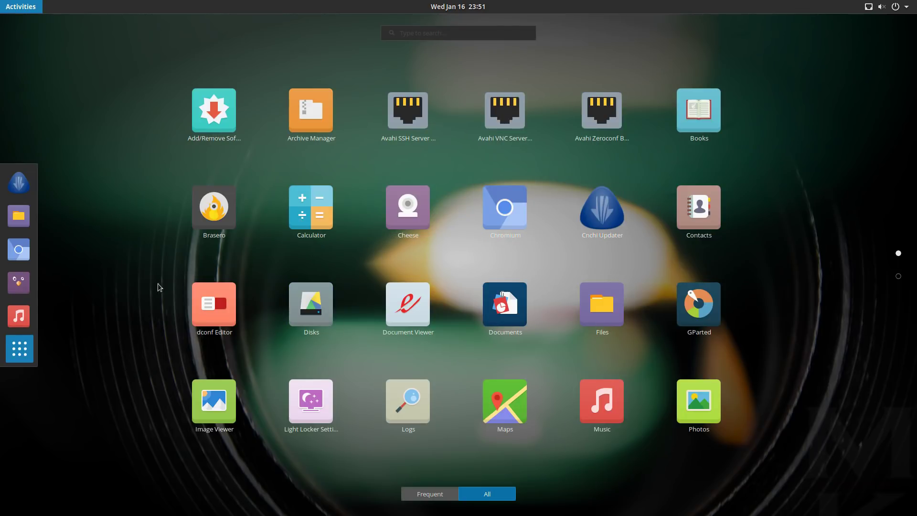
click(19, 183)
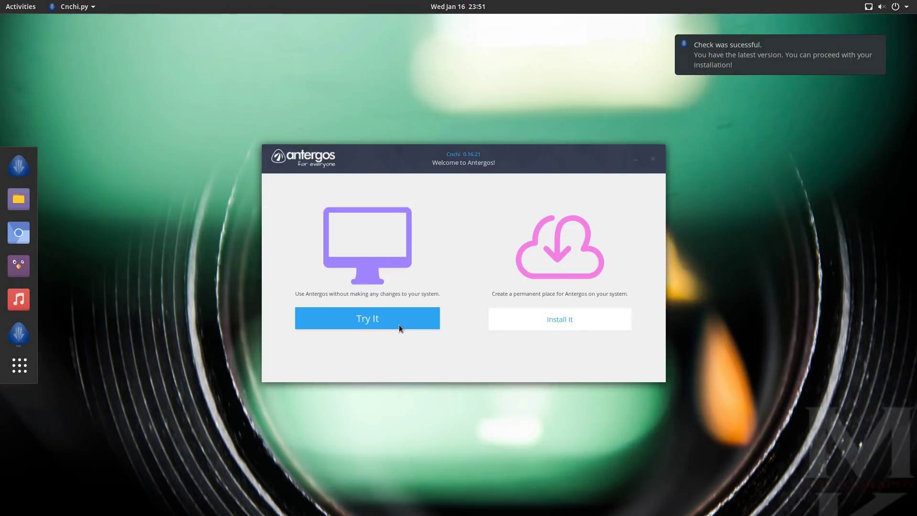
Start installing Antergos without a proxy and advance through system check to the location page.
click(543, 319)
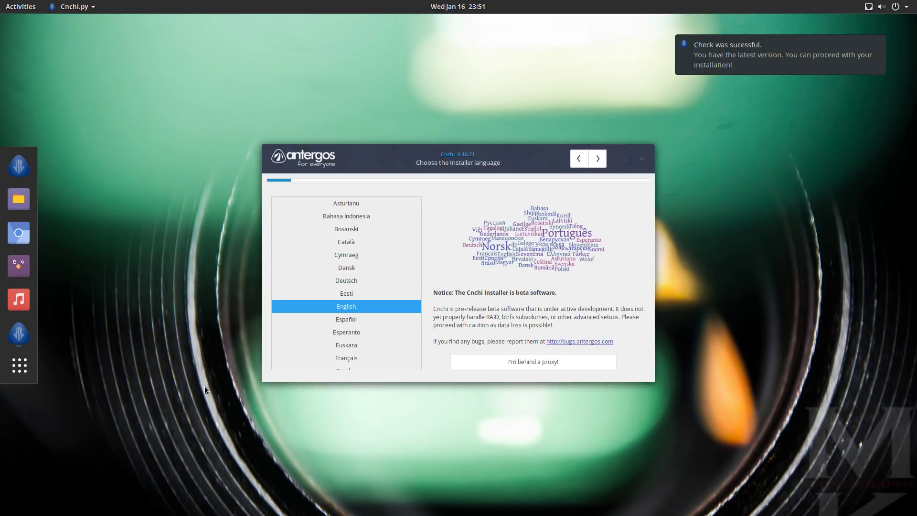
click(556, 362)
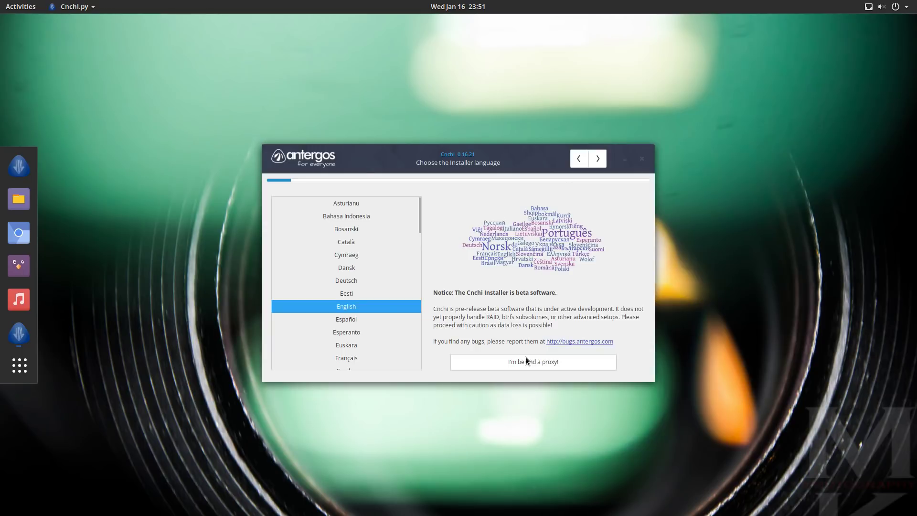
click(540, 329)
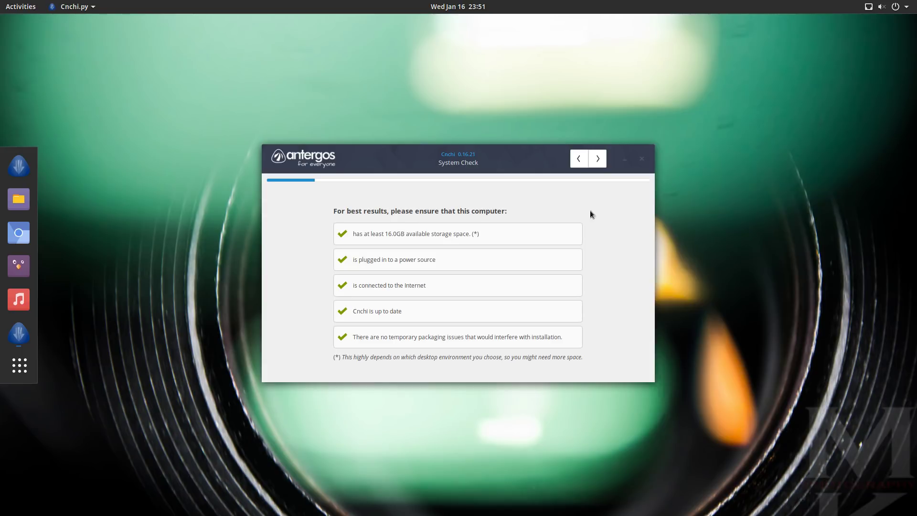
click(579, 160)
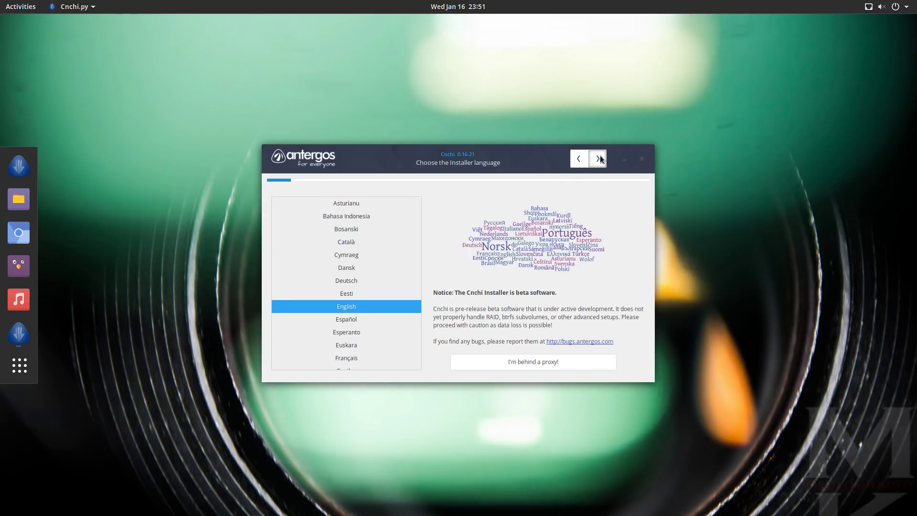
click(598, 158)
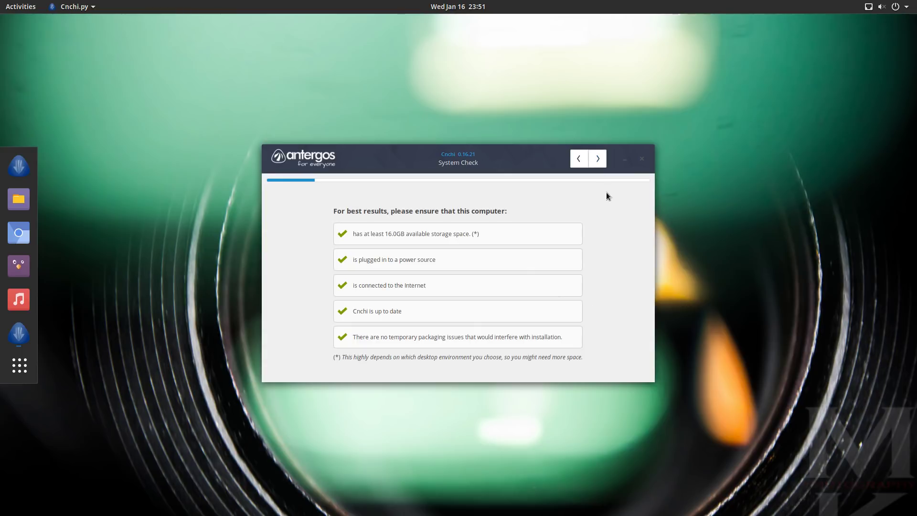
click(598, 159)
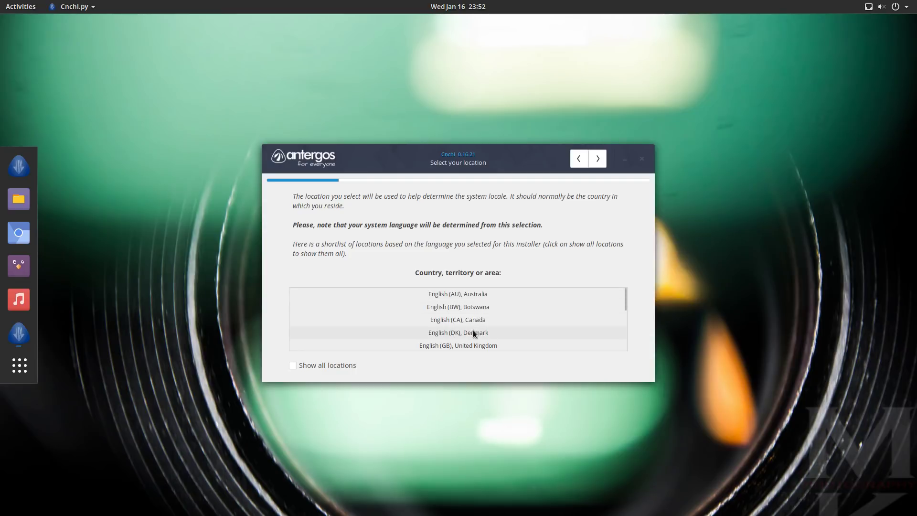
Accept English (US) United States, the New York timezone and the US keyboard layout.
scroll(485, 322, down, 3)
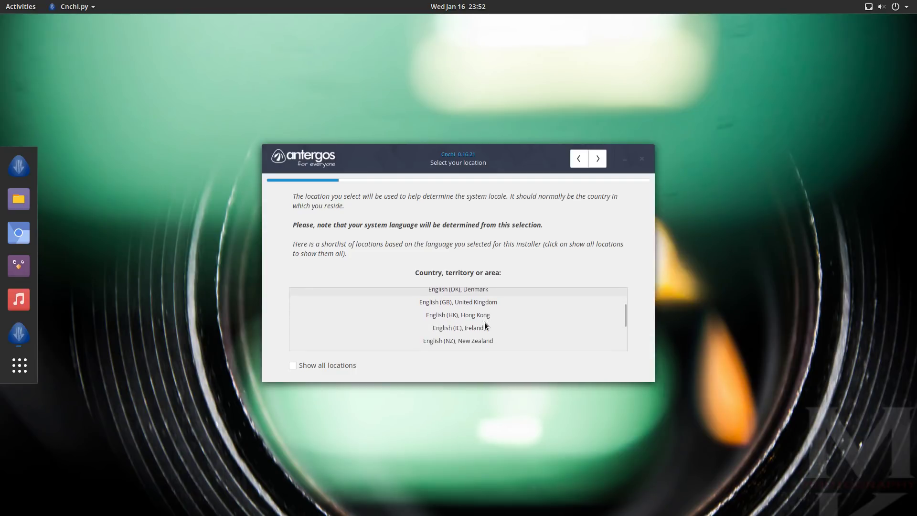
scroll(486, 315, up, 3)
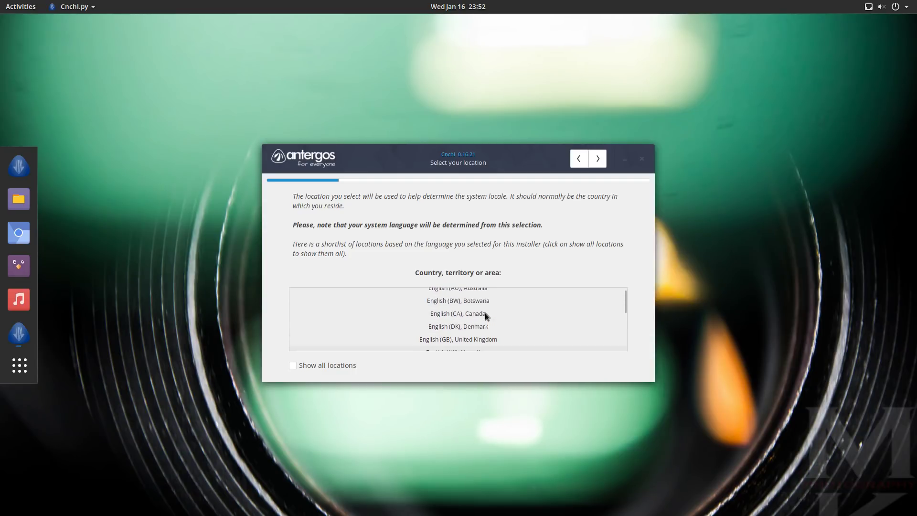
scroll(485, 313, down, 4)
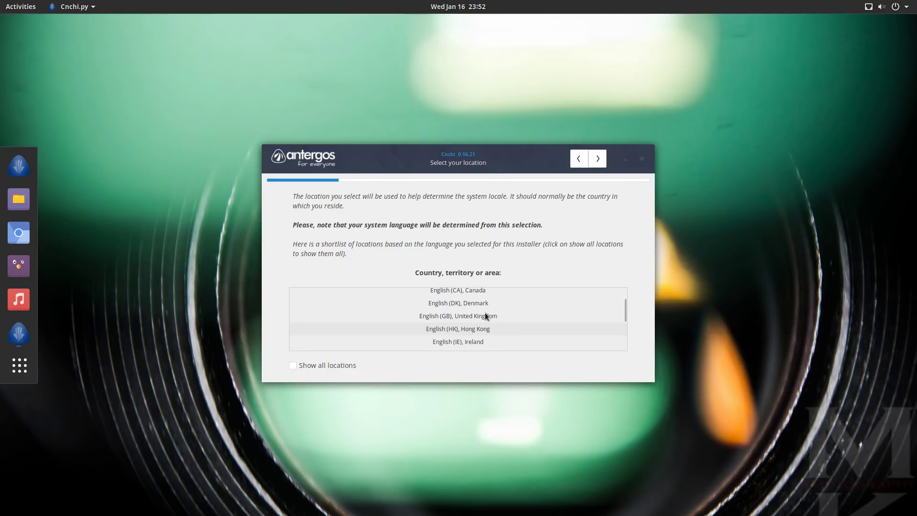
scroll(485, 316, down, 3)
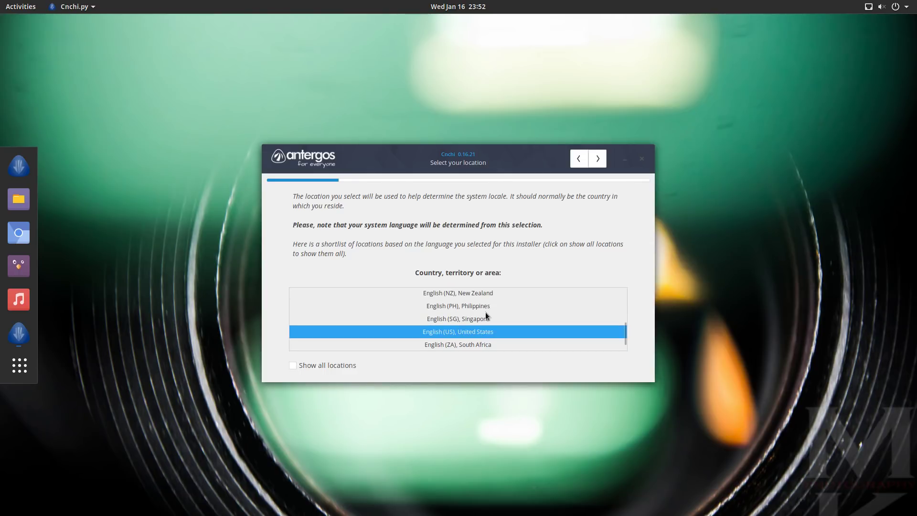
click(598, 159)
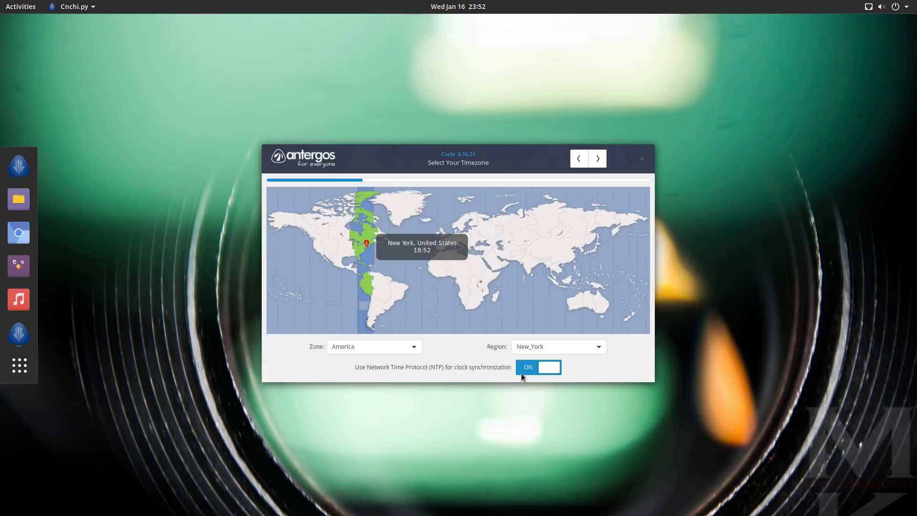
click(598, 159)
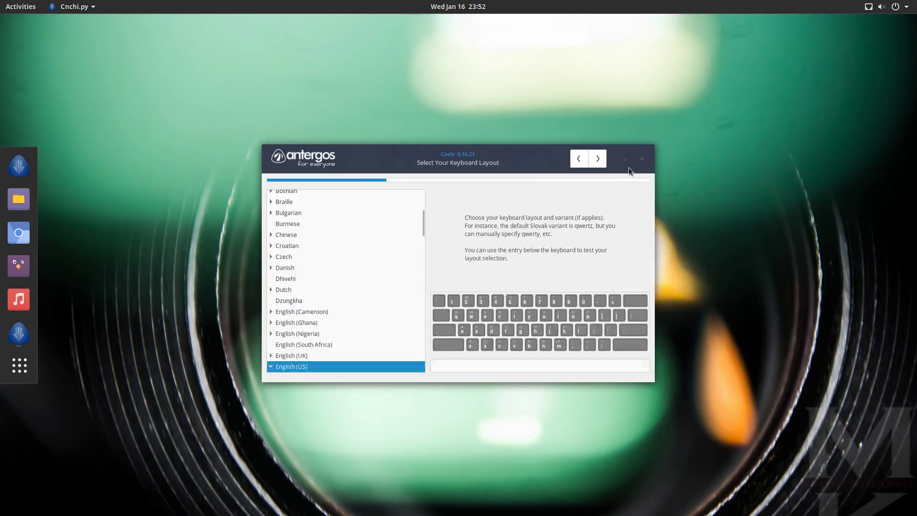
click(601, 163)
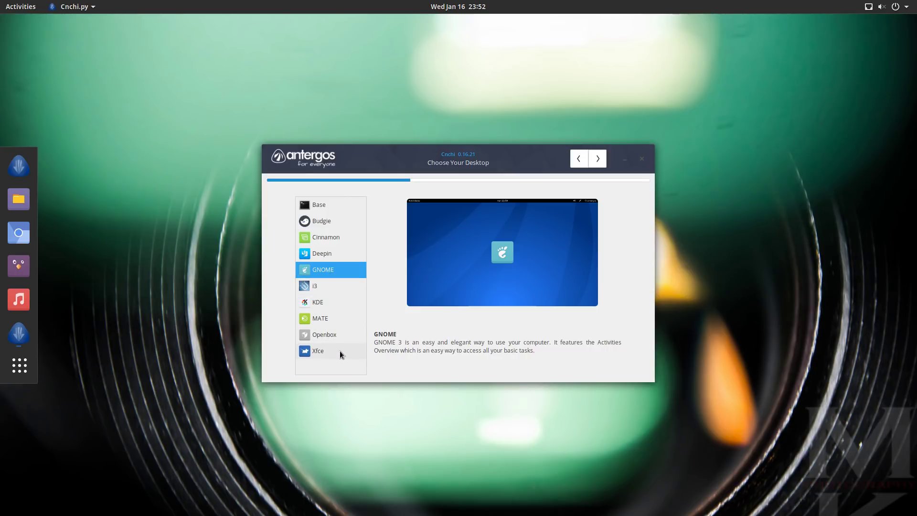
Preview Deepin, switch the desktop back to GNOME, and continue to its feature selection.
click(327, 258)
click(323, 271)
click(337, 257)
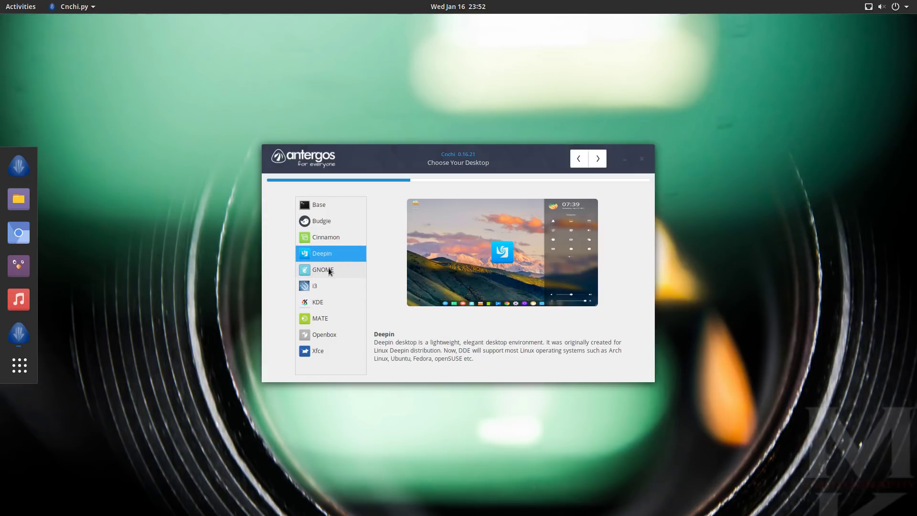
click(328, 271)
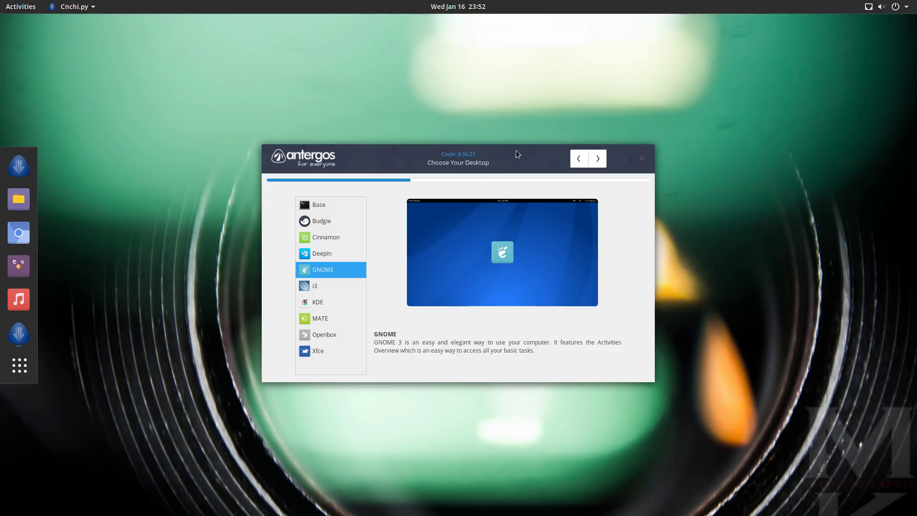
click(598, 159)
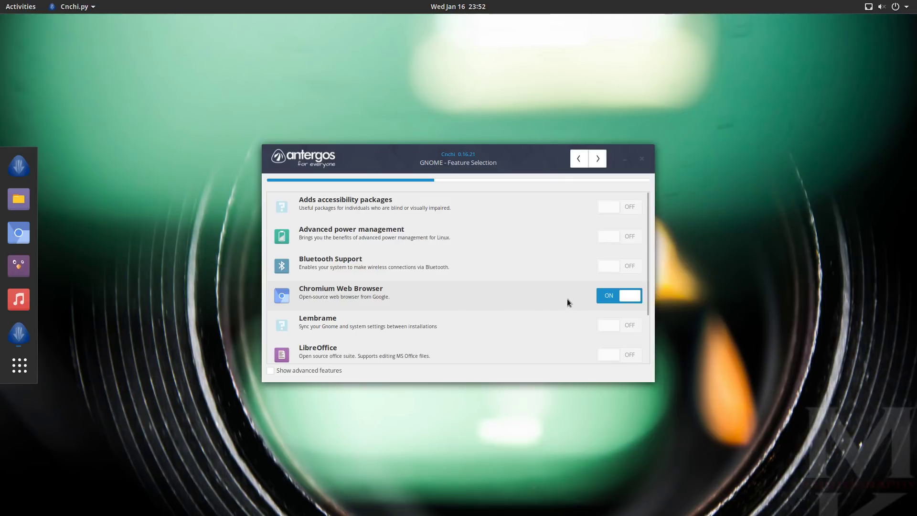
Toggle LibreOffice on and back off, keeping only Chromium enabled, and continue.
drag(646, 308, 655, 362)
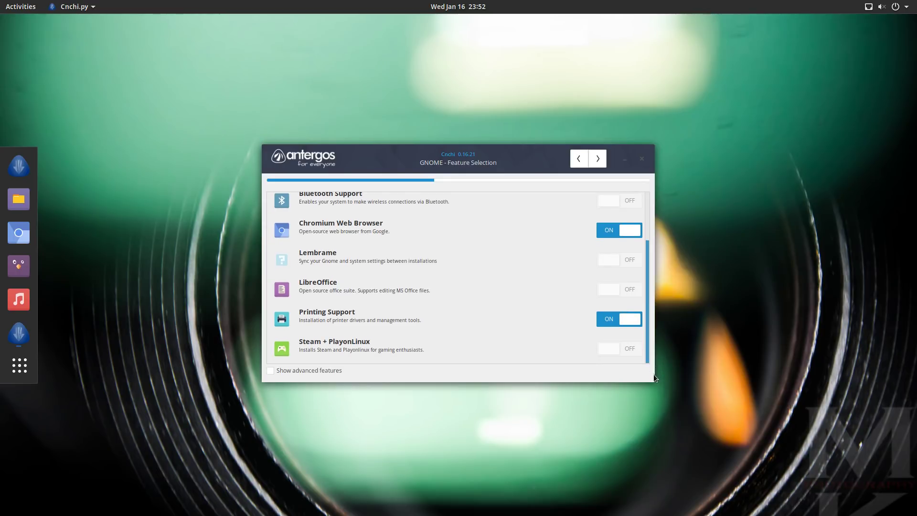
click(624, 291)
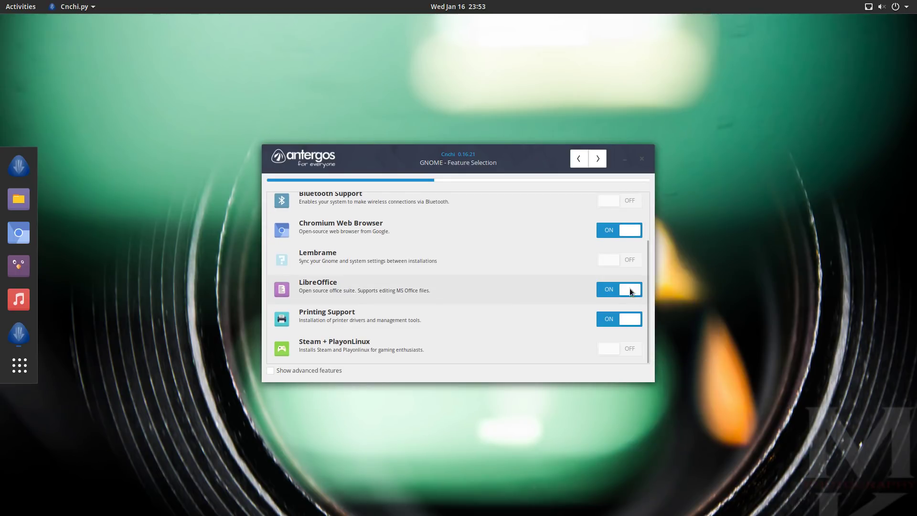
click(630, 291)
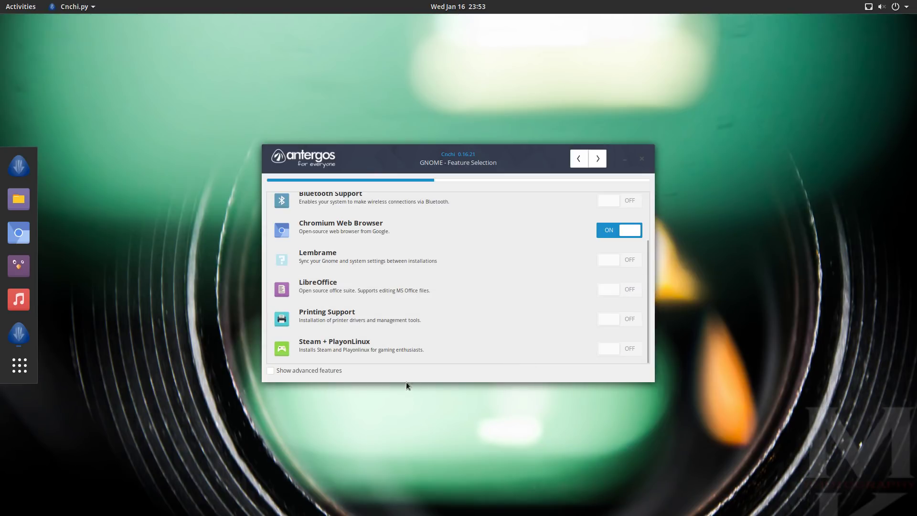
click(595, 161)
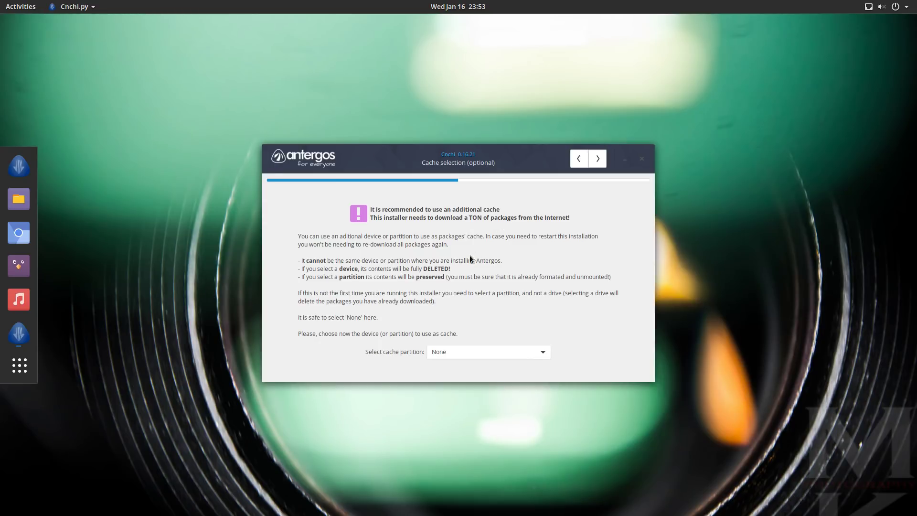
Keep the cache partition as None and keep automatic mirror sorting.
click(526, 355)
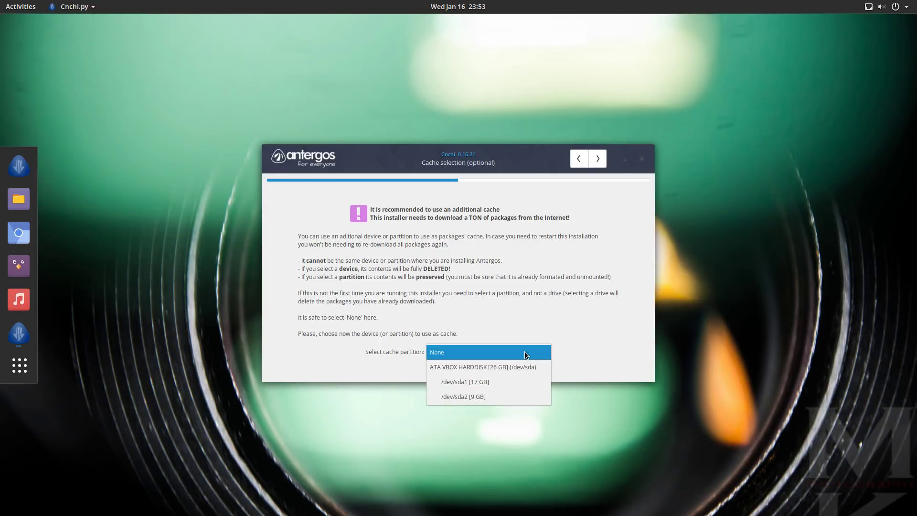
click(525, 354)
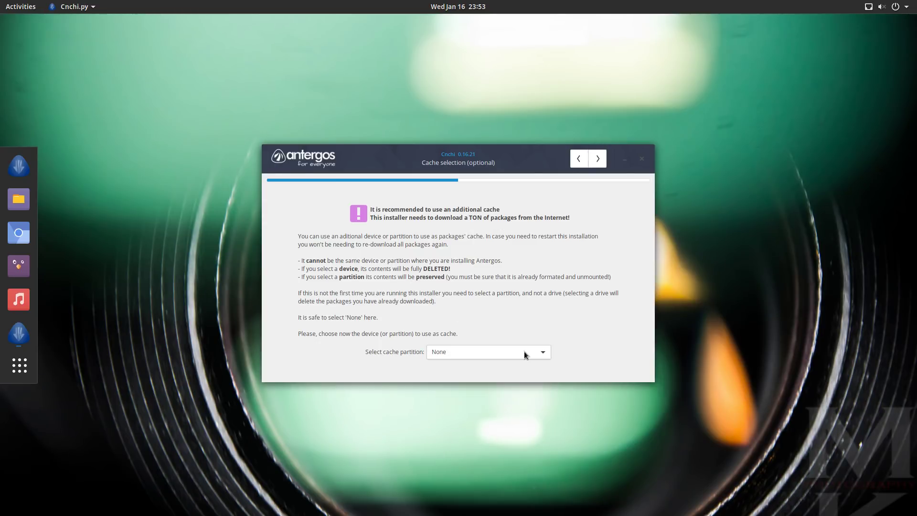
click(592, 157)
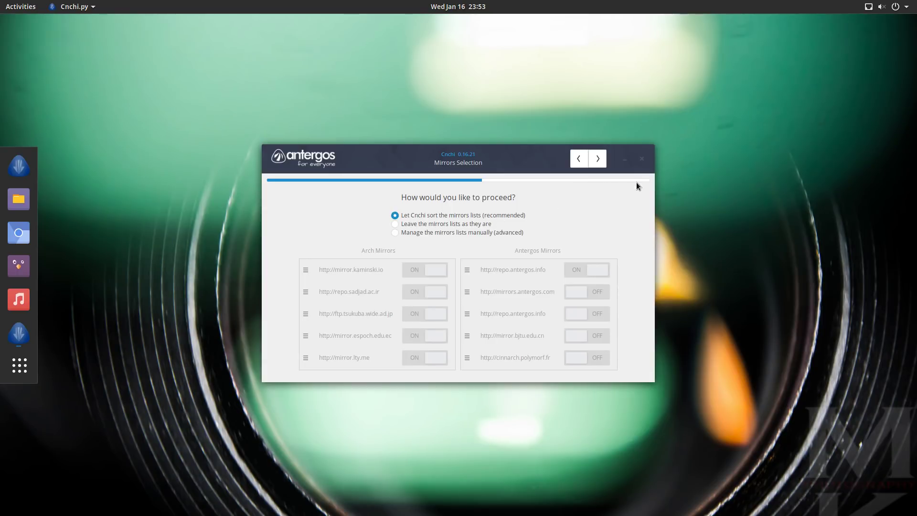
click(599, 159)
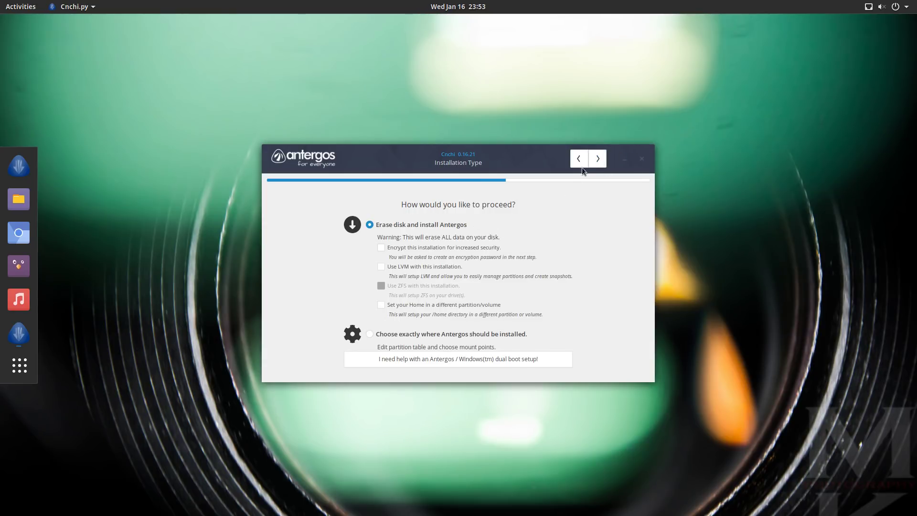
Erase the whole 26 GB VBOX /dev/sda disk for Antergos and reach the user account form.
click(597, 159)
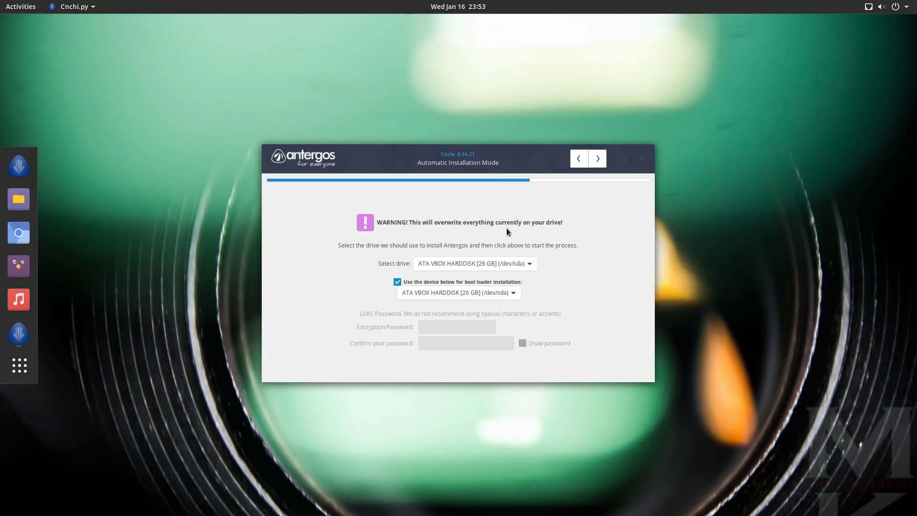
click(599, 159)
click(552, 225)
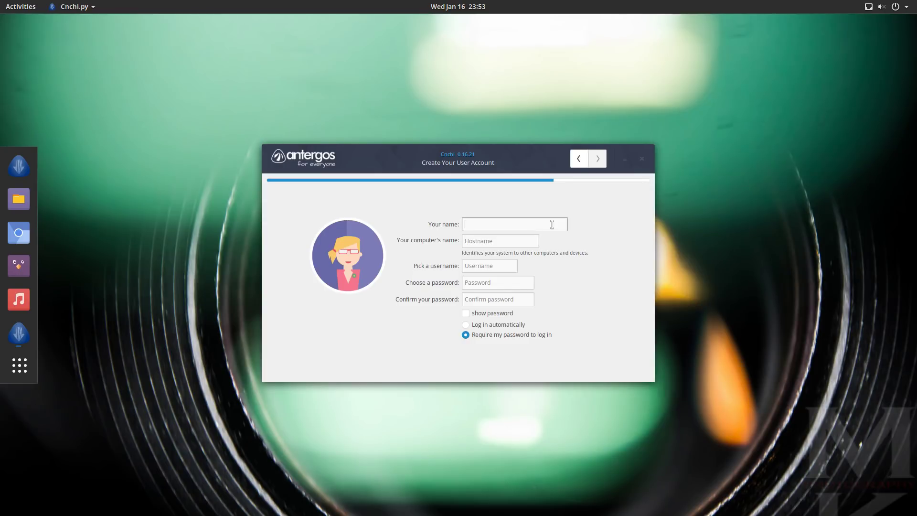
Enter the full name, computer name antergos-pc, username antergos and a matching password, then continue.
text(a)
key(Tab)
text(antergos-pc)
key(Tab)
text(a)
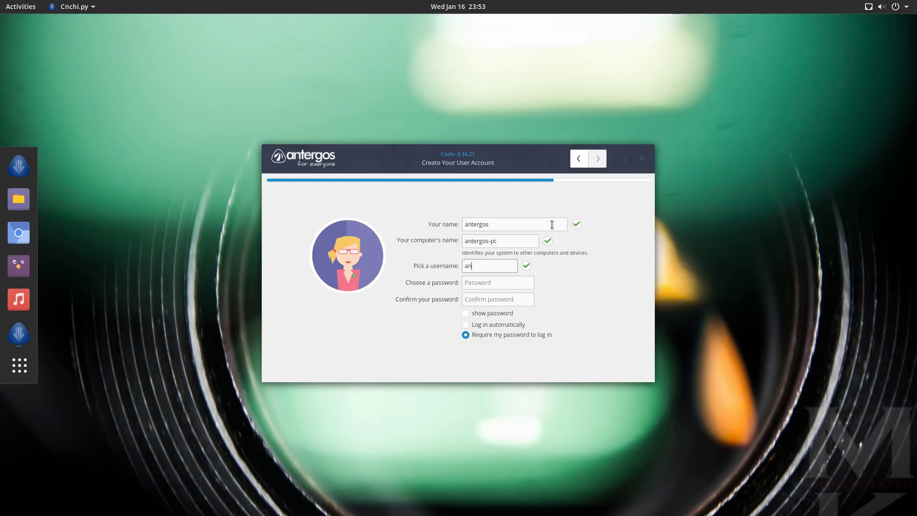
key(Tab)
text(antergos)
key(BackSpace)
key(BackSpace)
key(BackSpace)
key(BackSpace)
key(BackSpace)
key(BackSpace)
key(BackSpace)
key(BackSpace)
text(anterg)
key(Tab)
text(antergos)
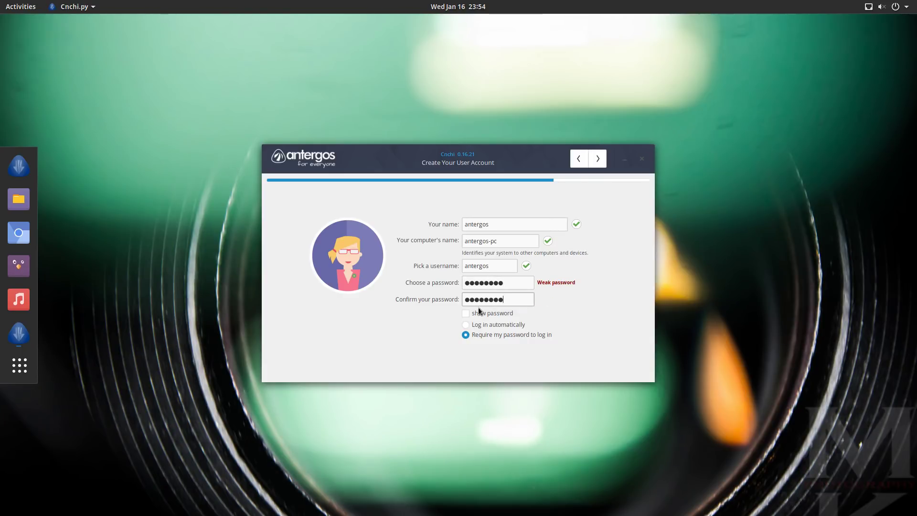
click(597, 158)
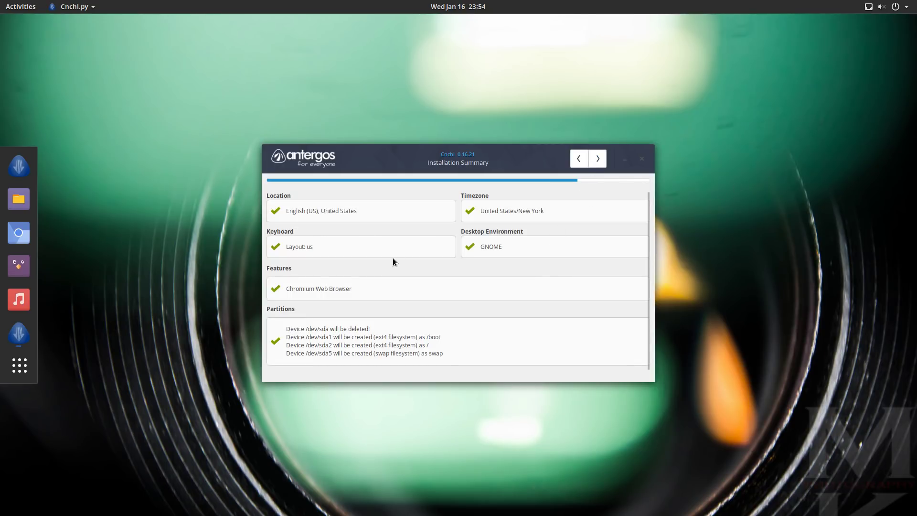
Accept the installation summary and answer Yes to begin installing Antergos.
click(598, 159)
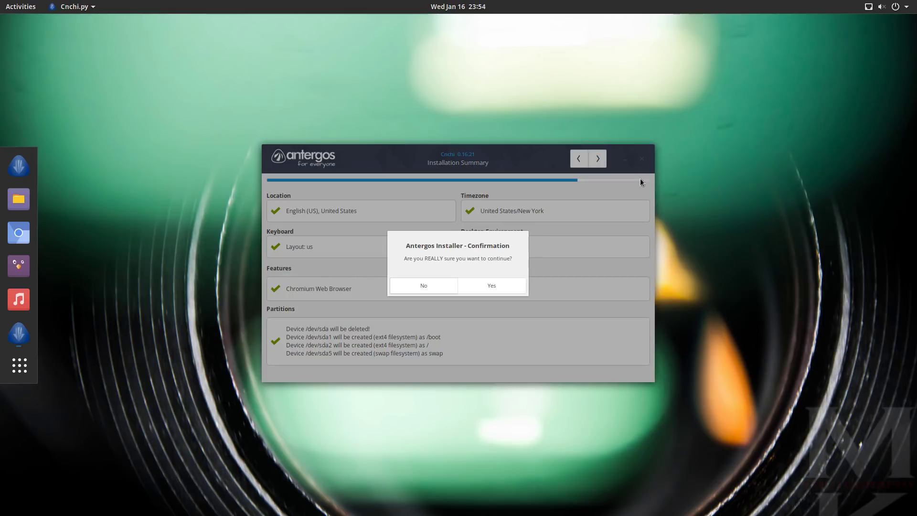
click(481, 287)
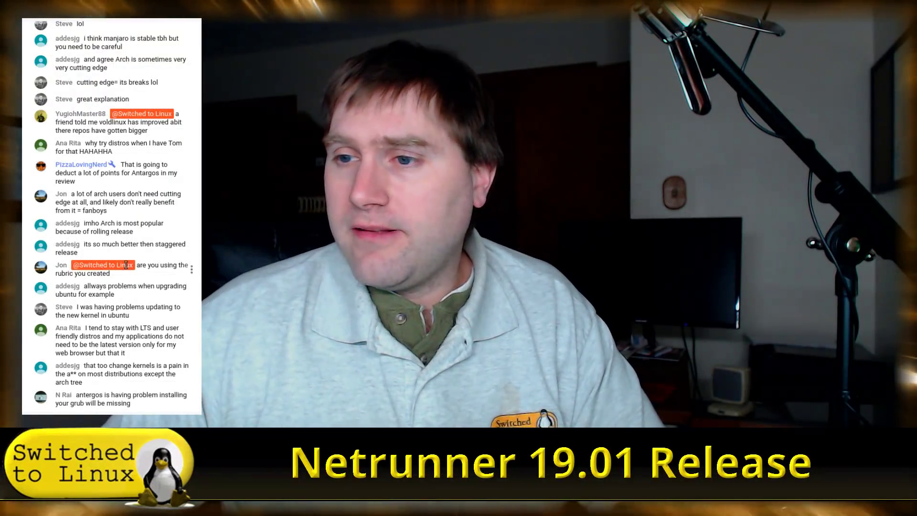
scroll(123, 253, up, 5)
scroll(123, 253, up, 8)
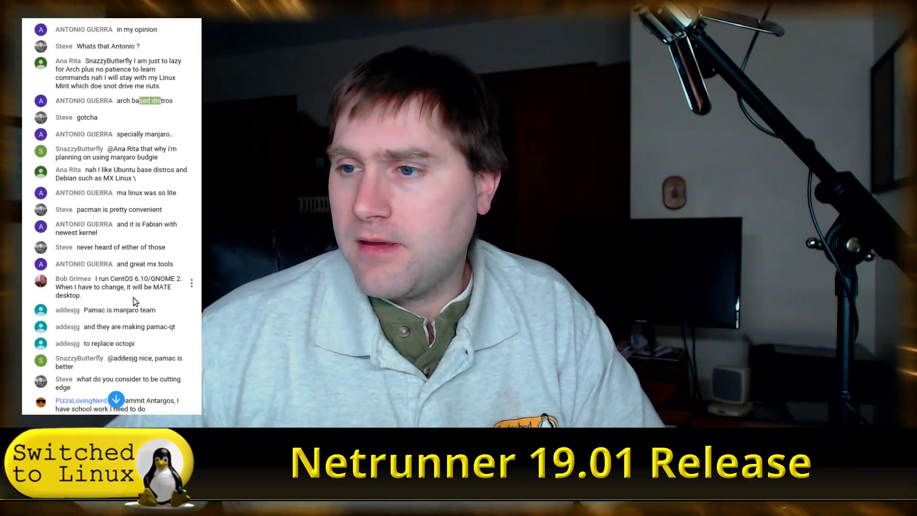
scroll(148, 338, down, 2)
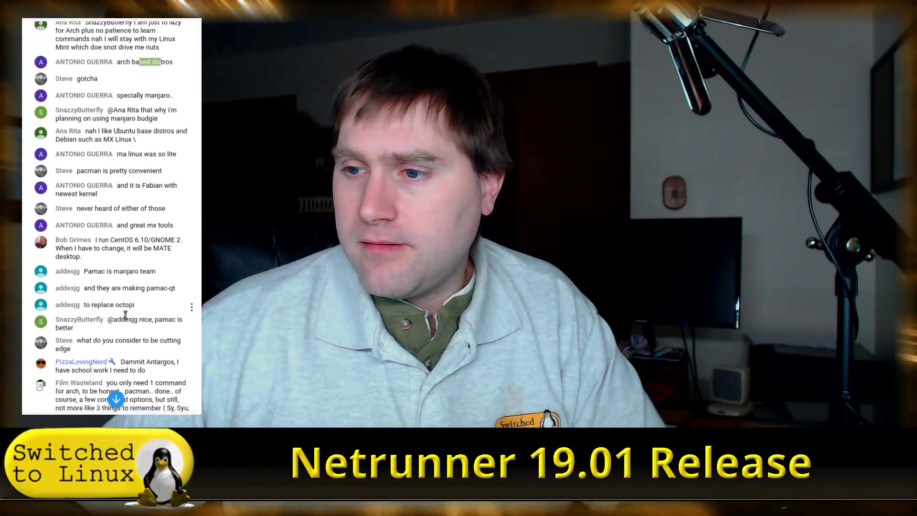
scroll(130, 352, down, 2)
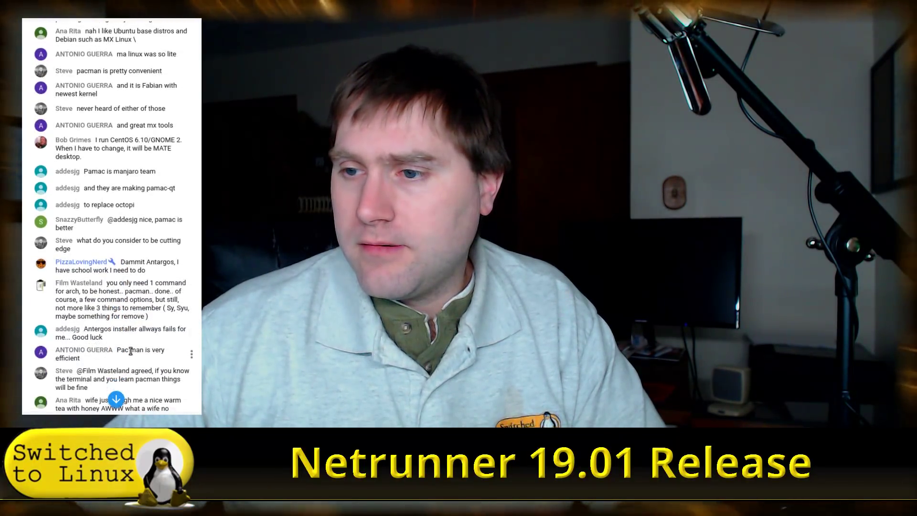
scroll(140, 347, down, 1)
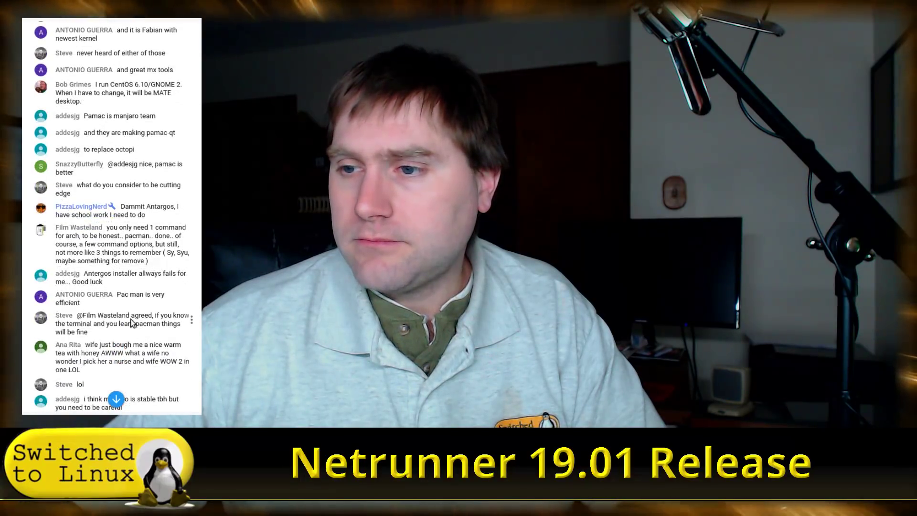
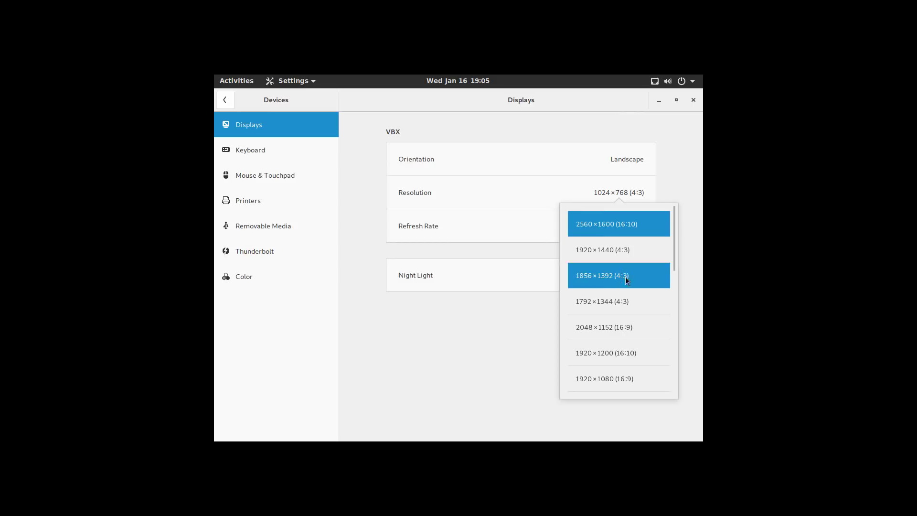
Switch the display to 1920×1080 (16:9), keep the change, and close Settings.
click(622, 379)
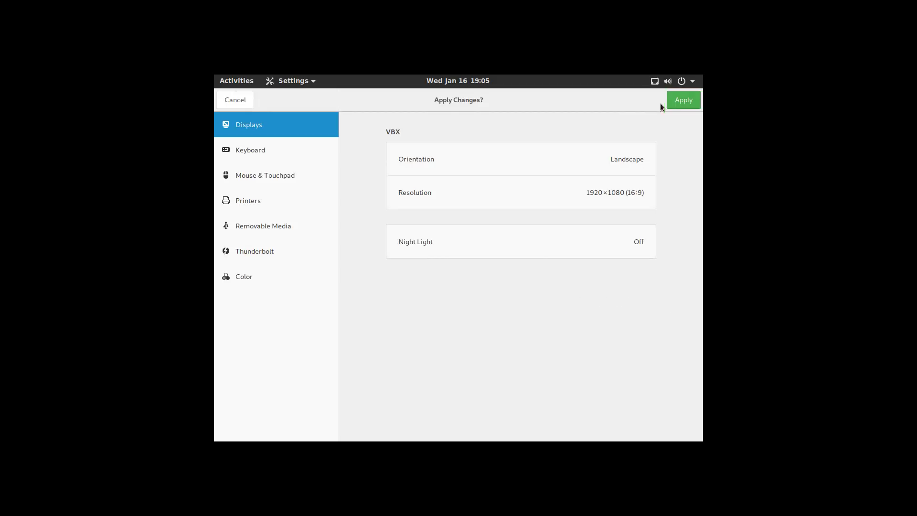
click(682, 101)
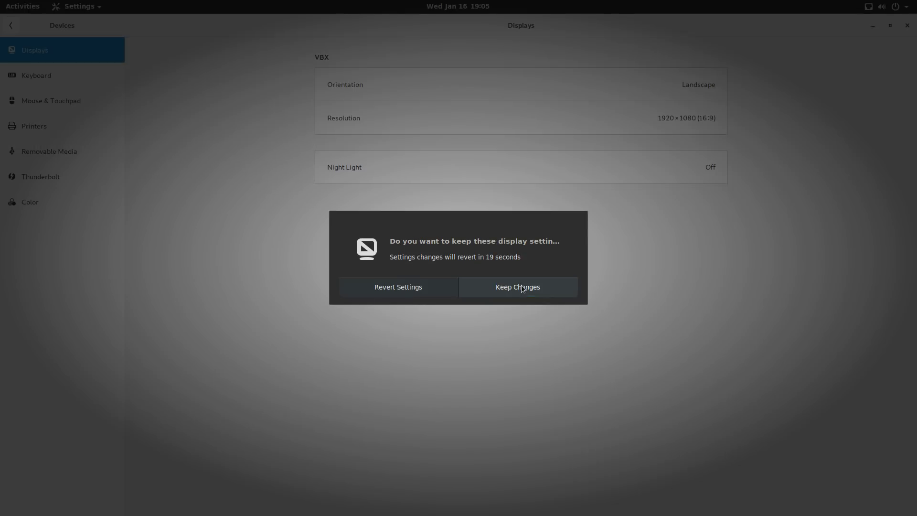
click(540, 287)
click(907, 26)
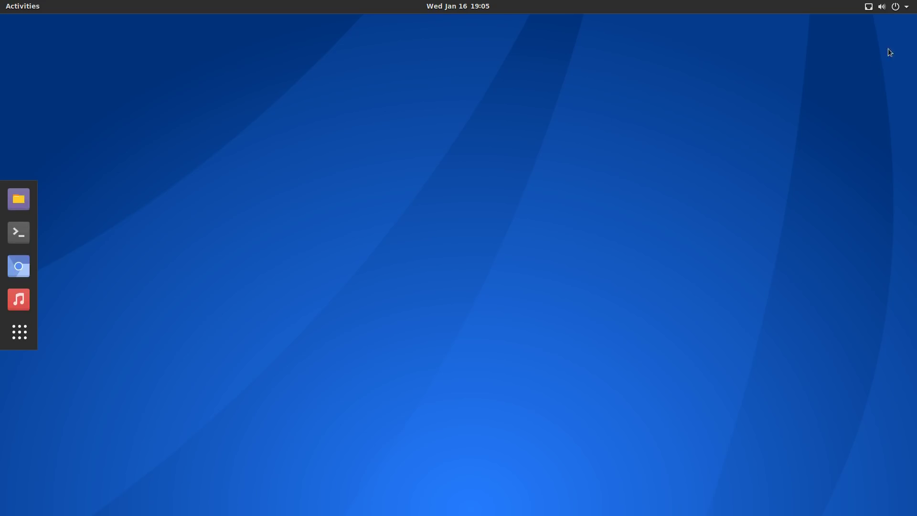
Choose the starry night beach wallpaper under Change Background, select it, and close Settings.
right_click(432, 259)
click(501, 282)
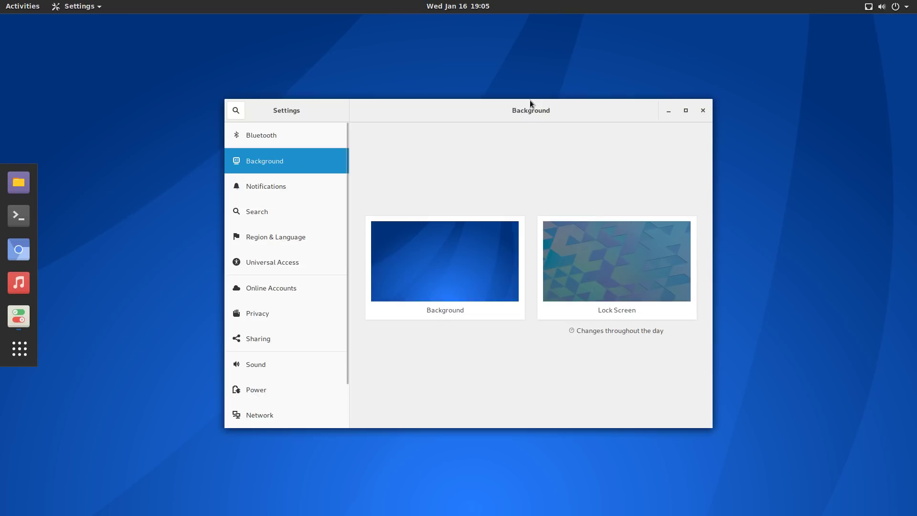
click(464, 269)
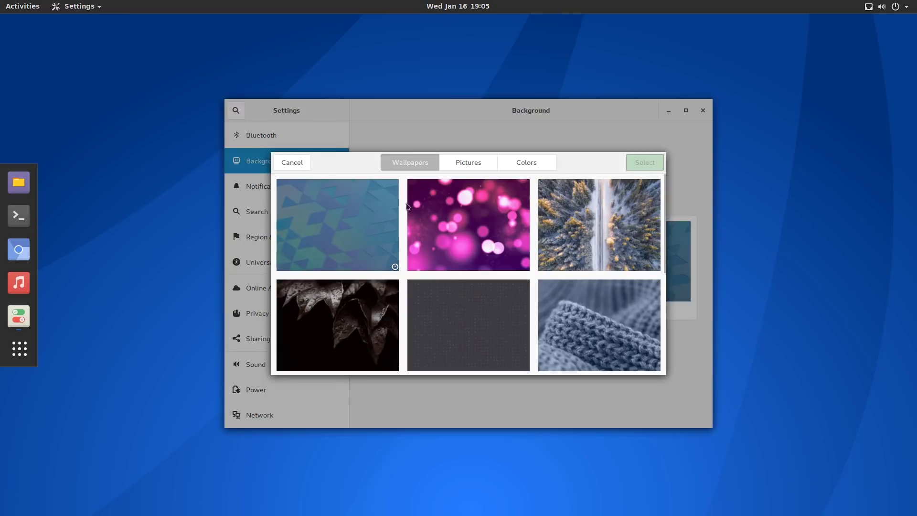
scroll(574, 299, down, 10)
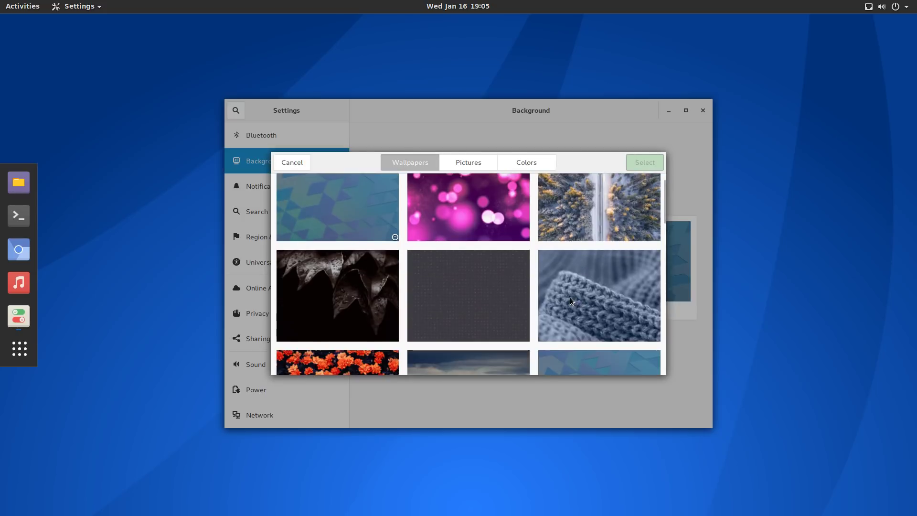
scroll(573, 301, down, 10)
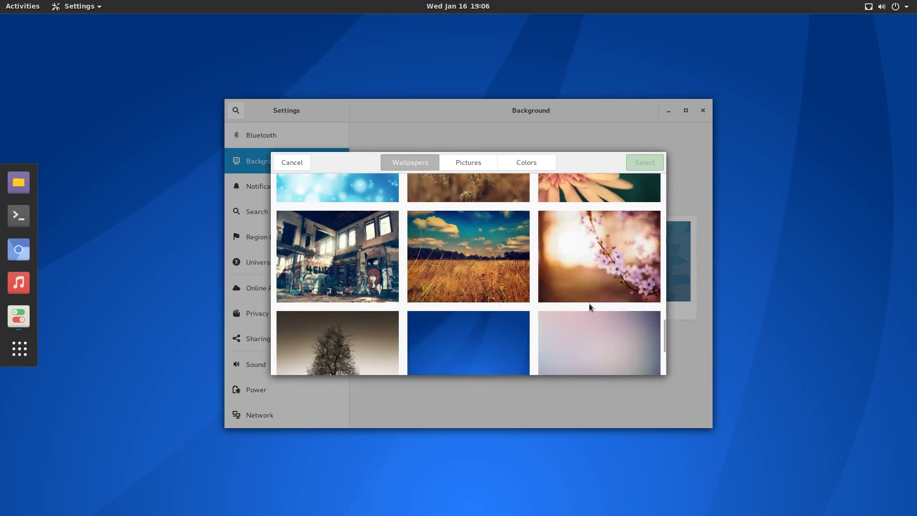
scroll(598, 309, down, 5)
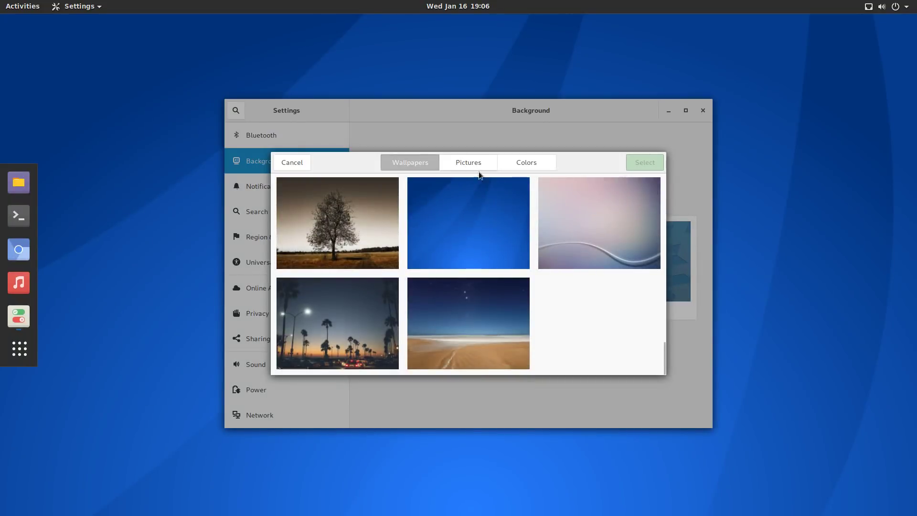
scroll(612, 239, up, 5)
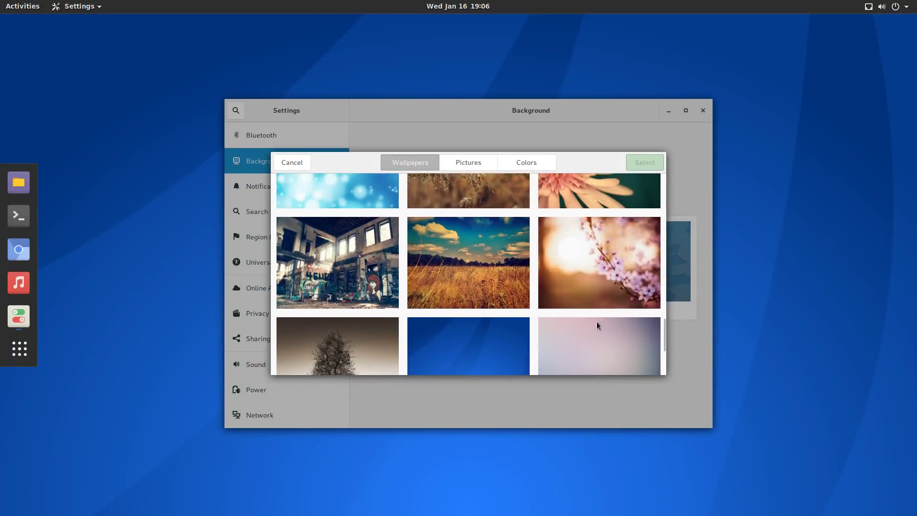
scroll(597, 322, down, 5)
click(493, 329)
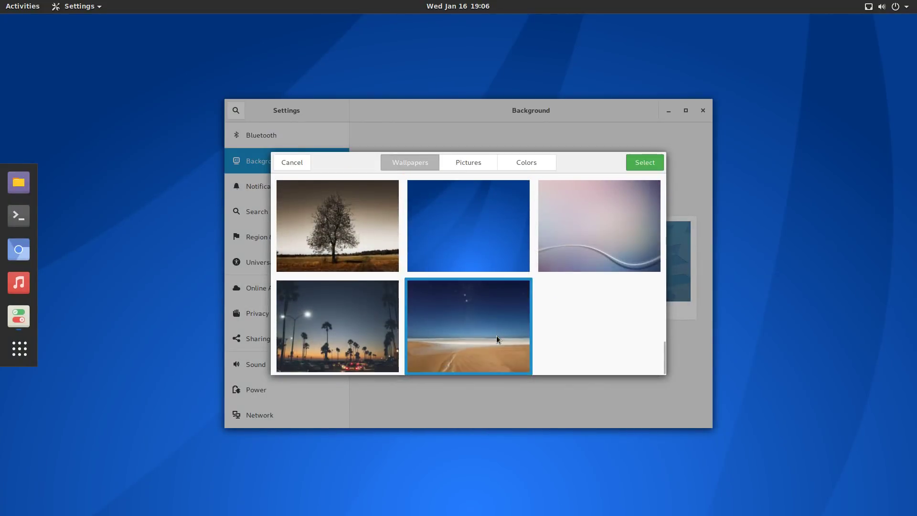
click(637, 168)
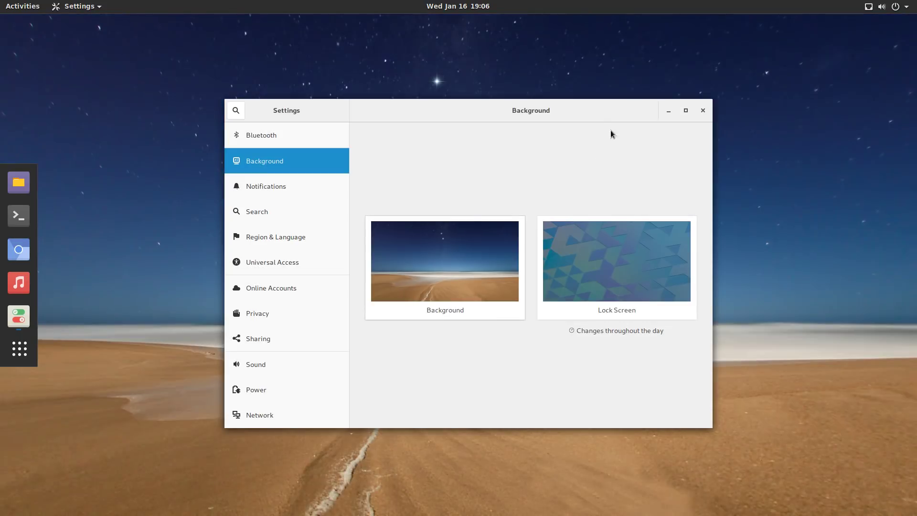
drag(579, 110, 661, 130)
click(785, 132)
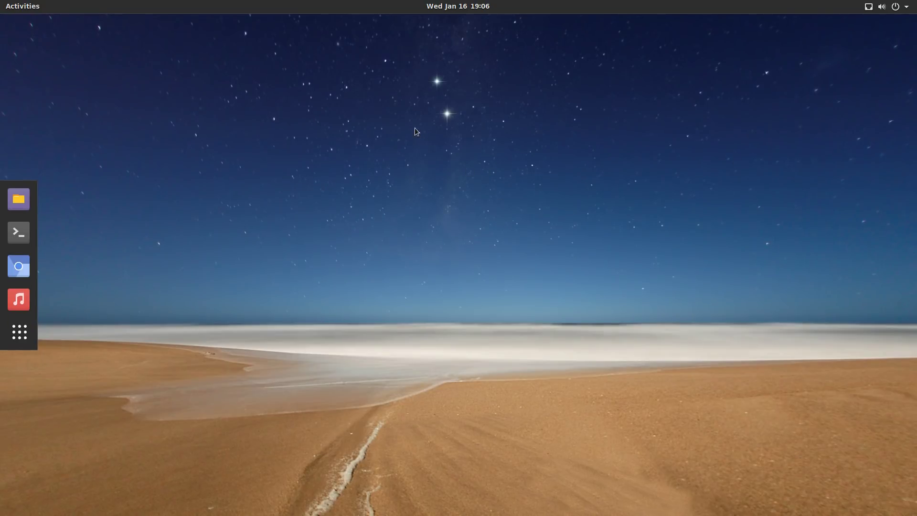
click(868, 6)
click(779, 125)
scroll(236, 409, down, 3)
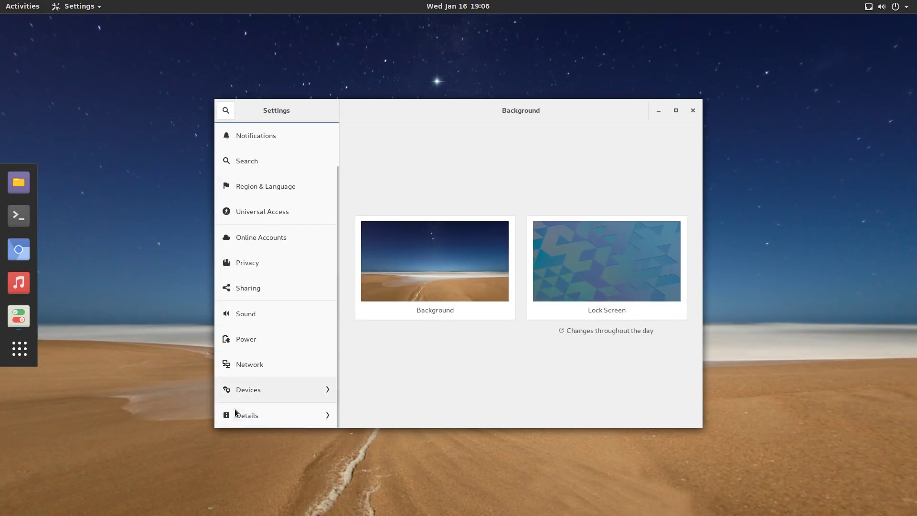
click(254, 404)
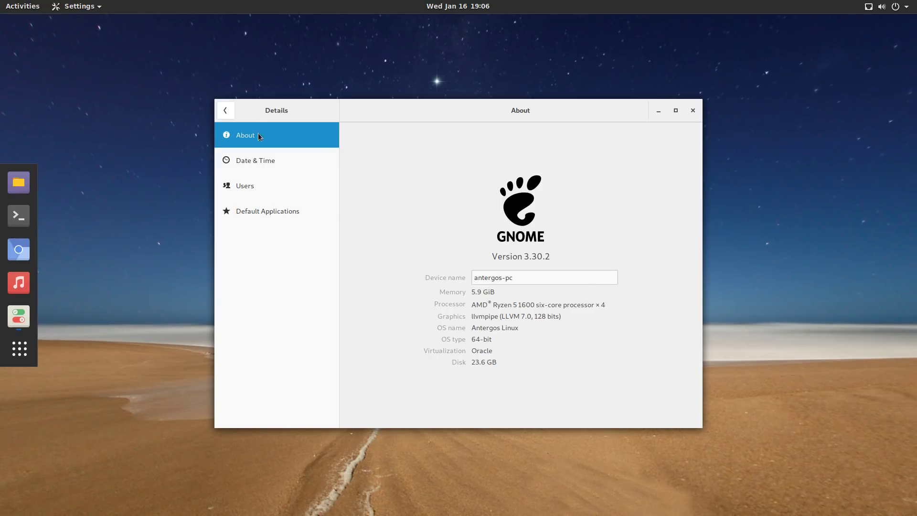
click(692, 110)
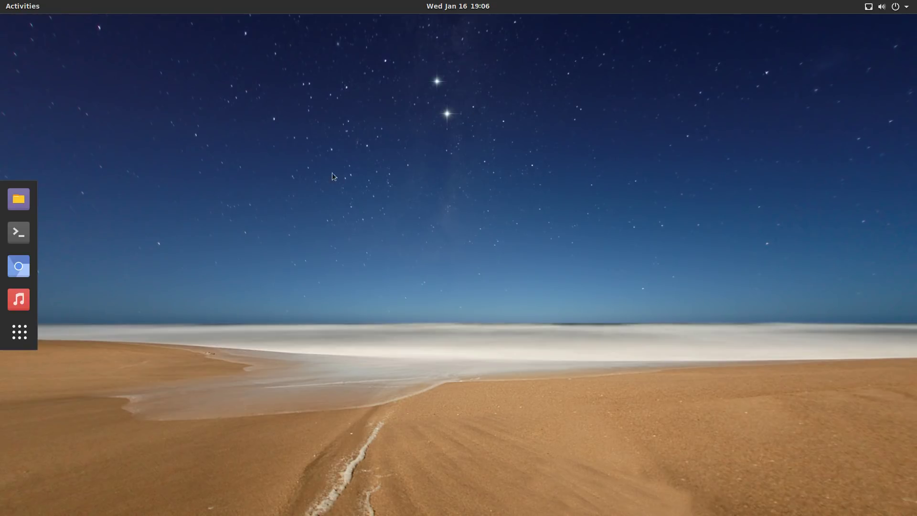
click(15, 199)
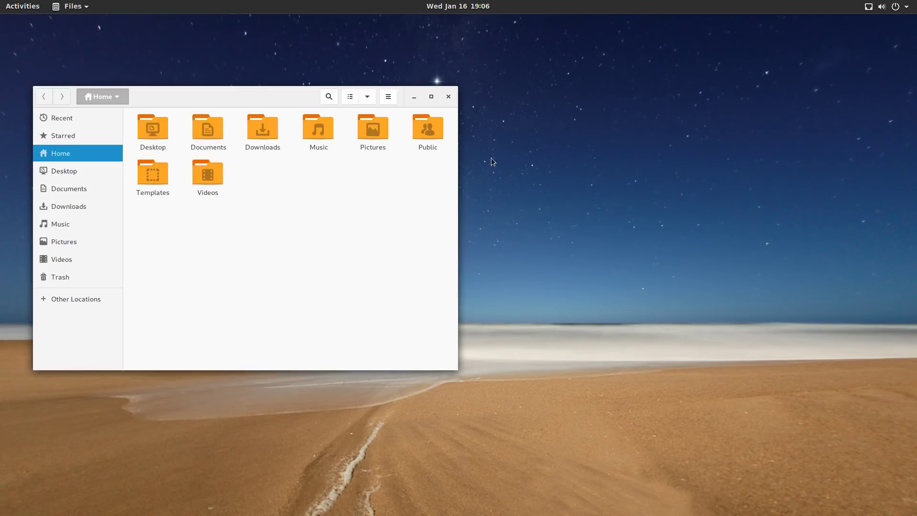
drag(258, 84, 674, 116)
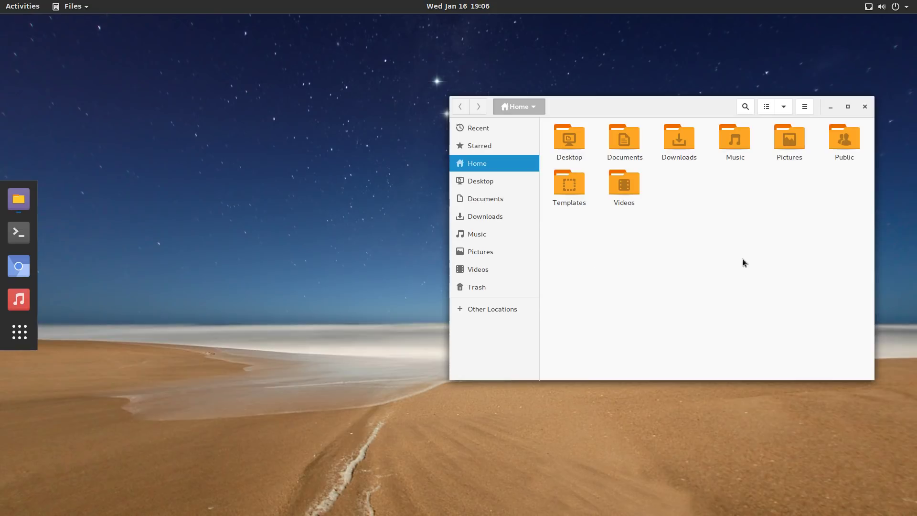
click(865, 107)
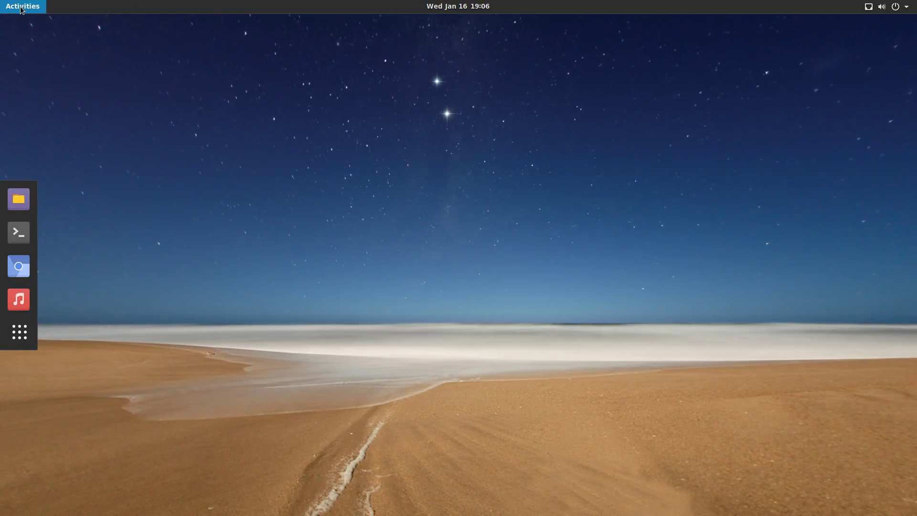
Launch Books from the applications grid, find 'No books found', and close it.
click(20, 8)
click(22, 8)
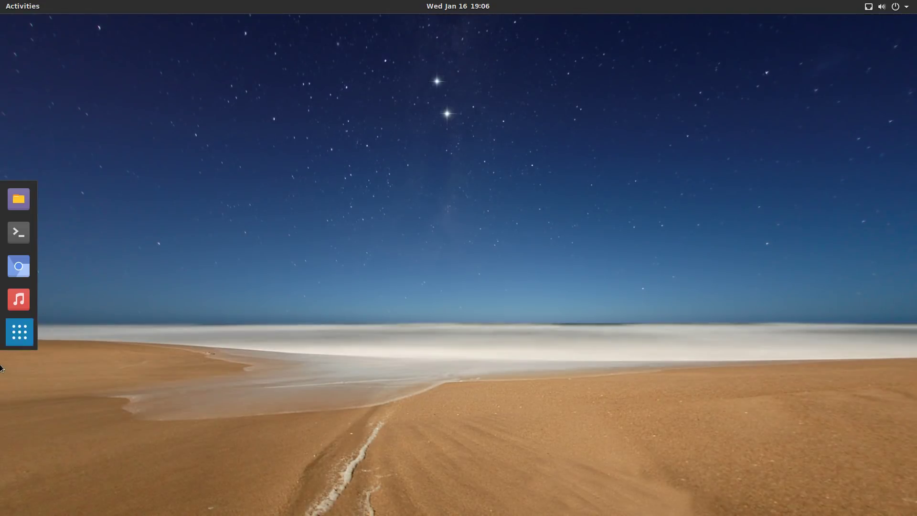
click(20, 334)
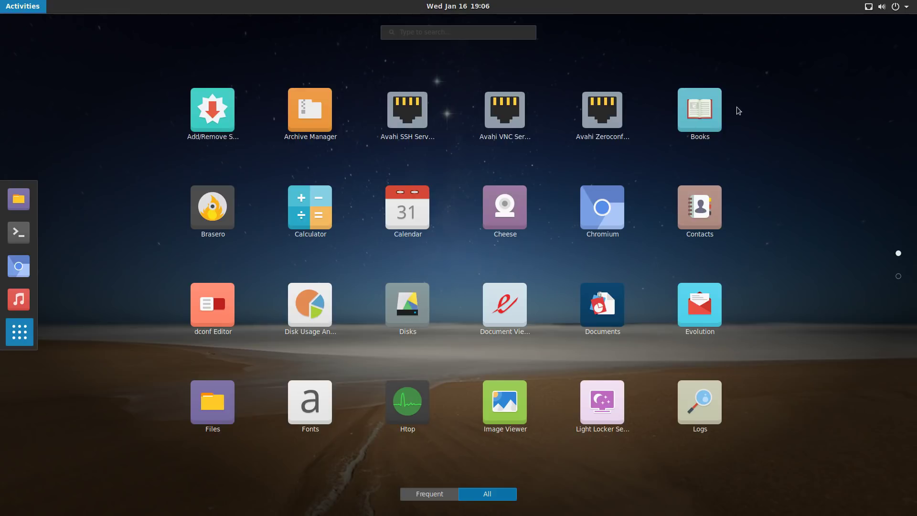
click(715, 119)
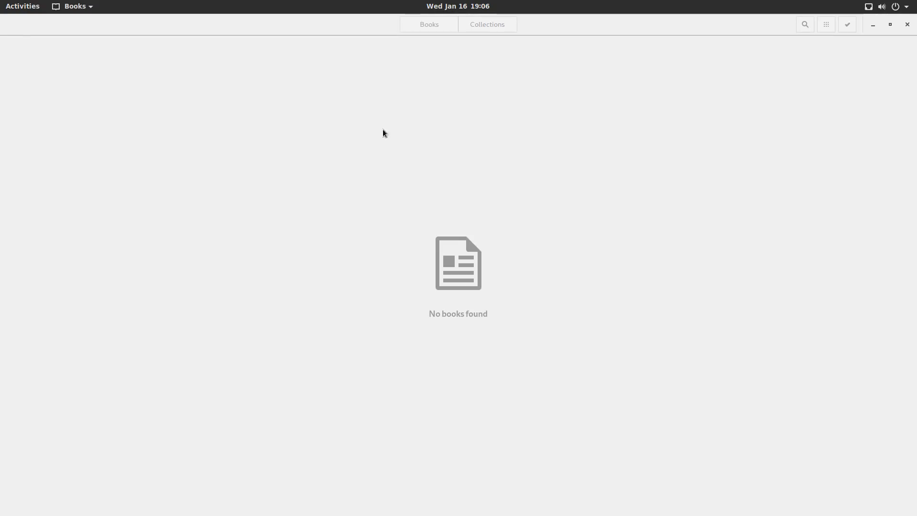
click(908, 25)
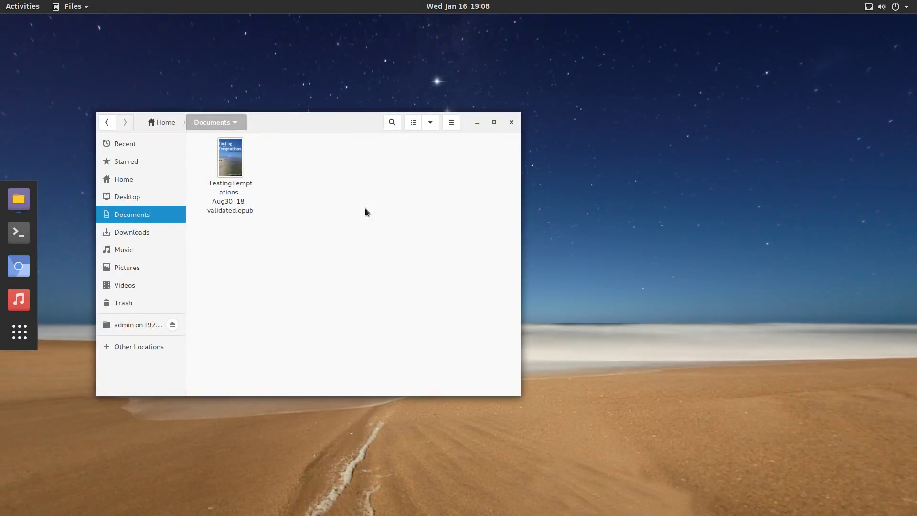
Open the TestingTemptations epub, which appears in Archive Manager, then close that view.
click(234, 164)
double_click(234, 164)
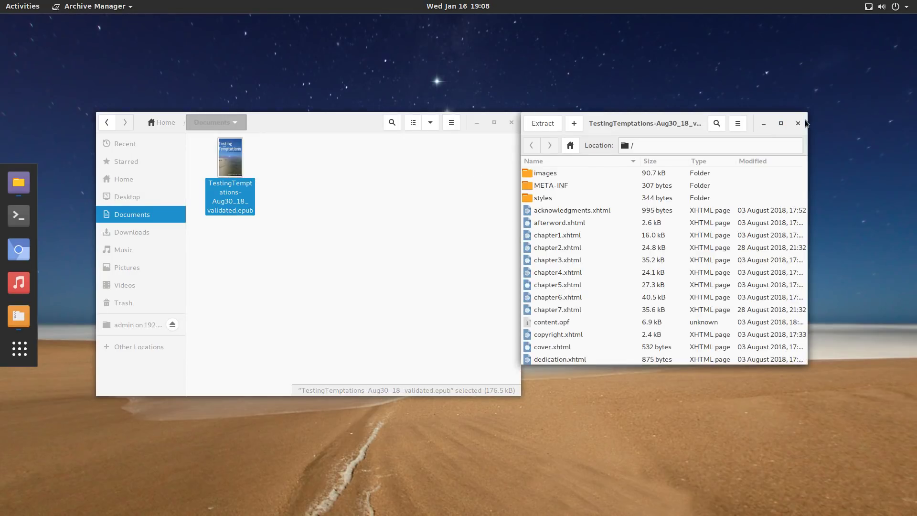
key(ctrl+w)
Browse all applications under Open With Other Application for the epub, cancel, then show the applications grid.
right_click(225, 171)
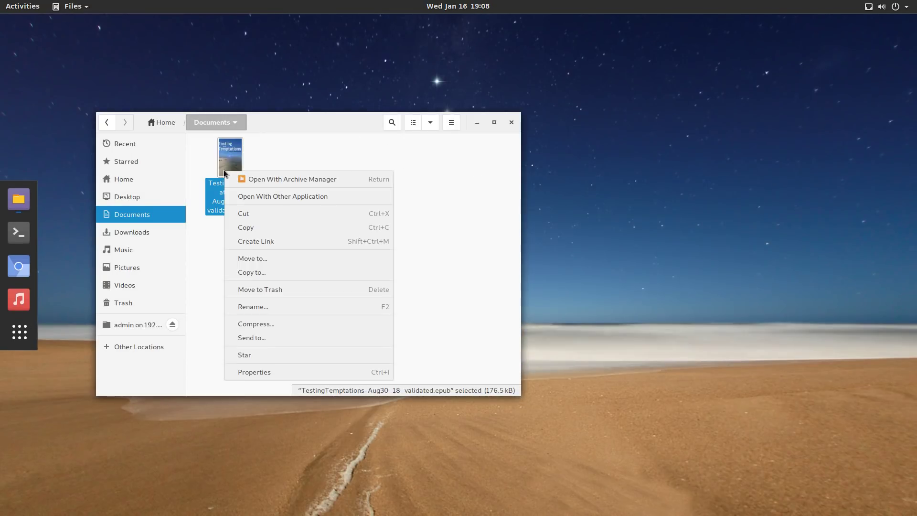
click(314, 196)
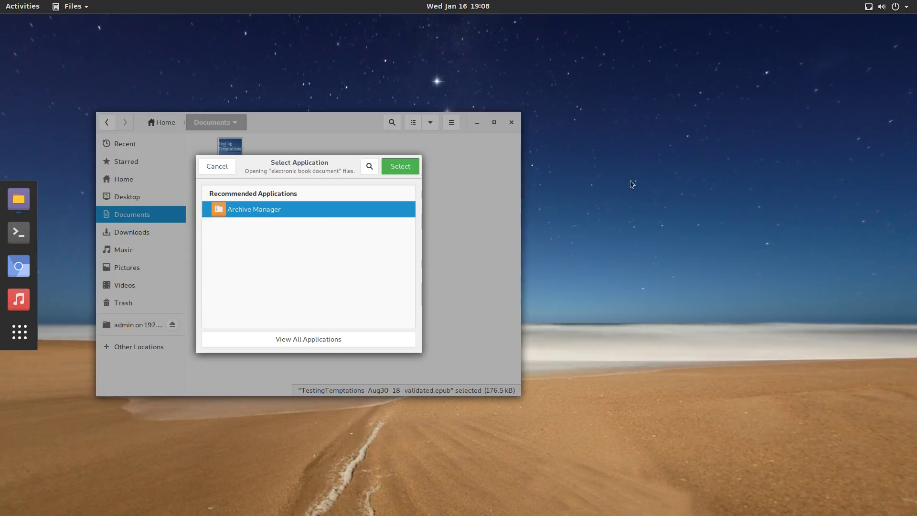
click(280, 340)
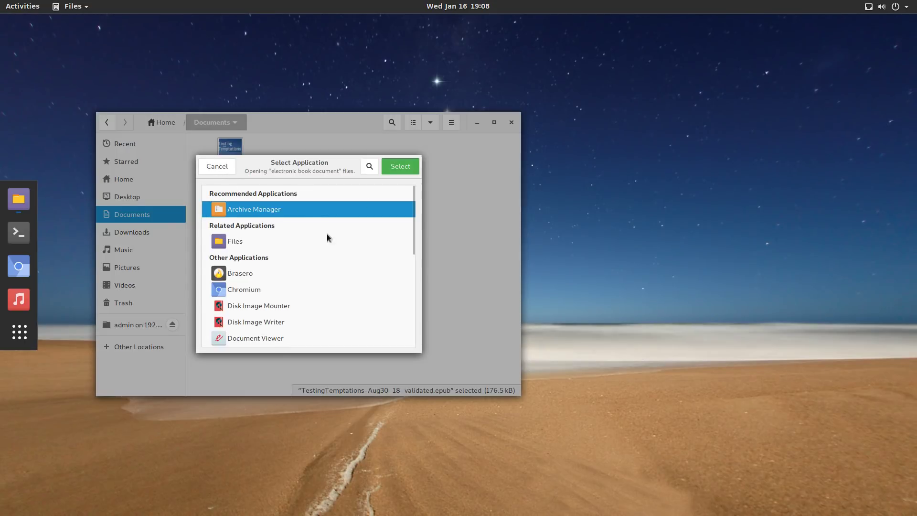
mouse_move(415, 223)
mouse_down()
mouse_move(408, 334)
mouse_move(430, 214)
mouse_up()
click(220, 171)
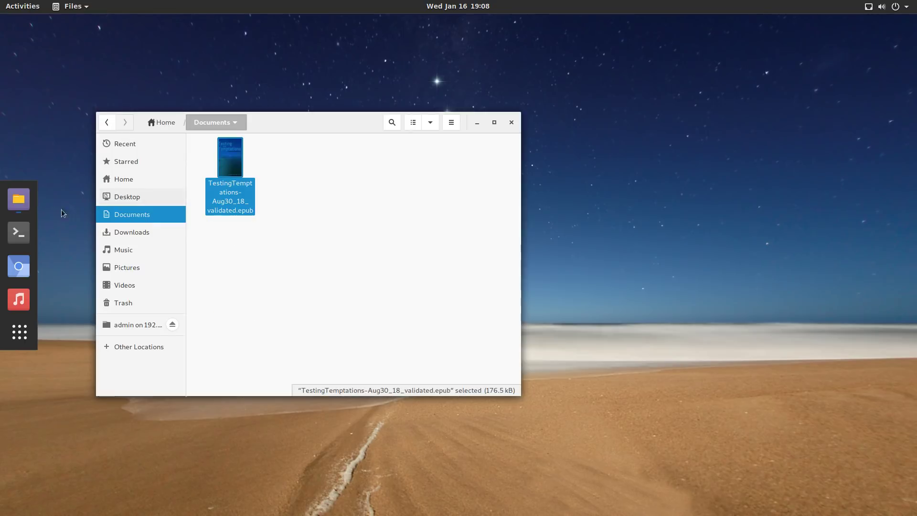
click(20, 334)
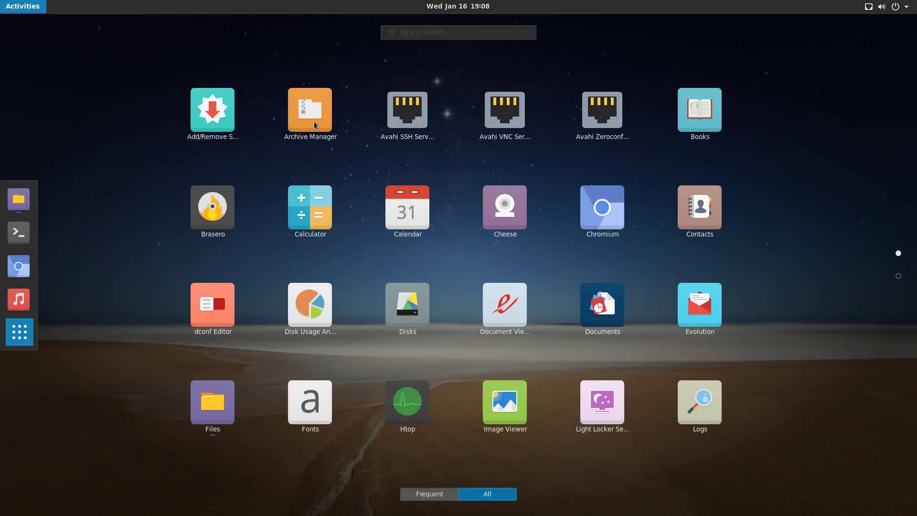
Launch Books and open Testing and Temptations for reading.
click(715, 135)
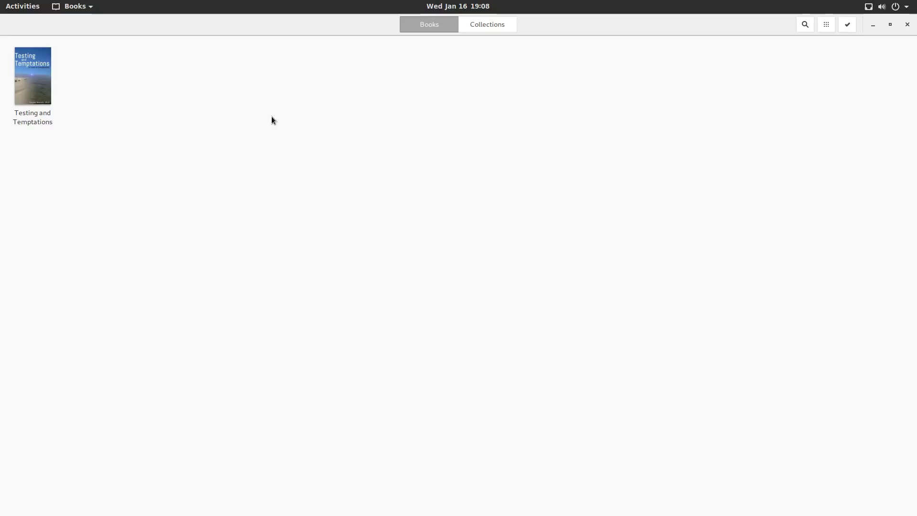
click(24, 84)
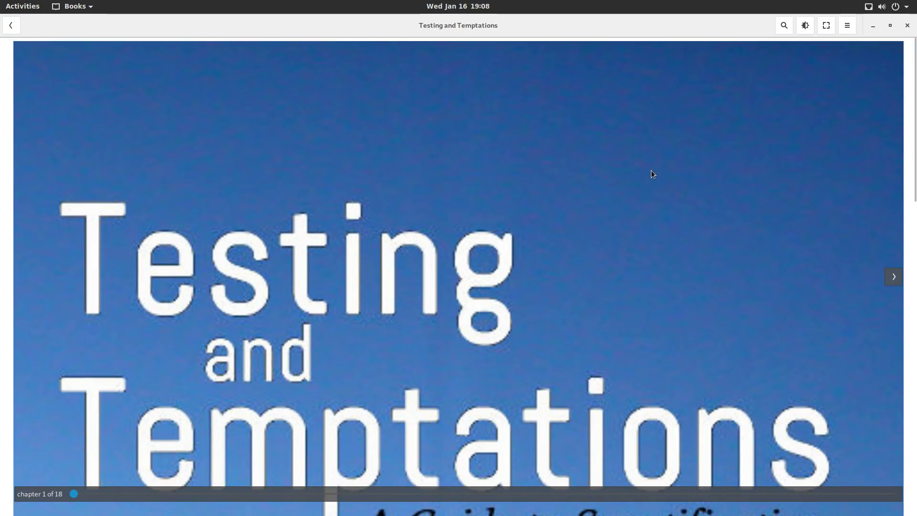
scroll(640, 184, down, 2)
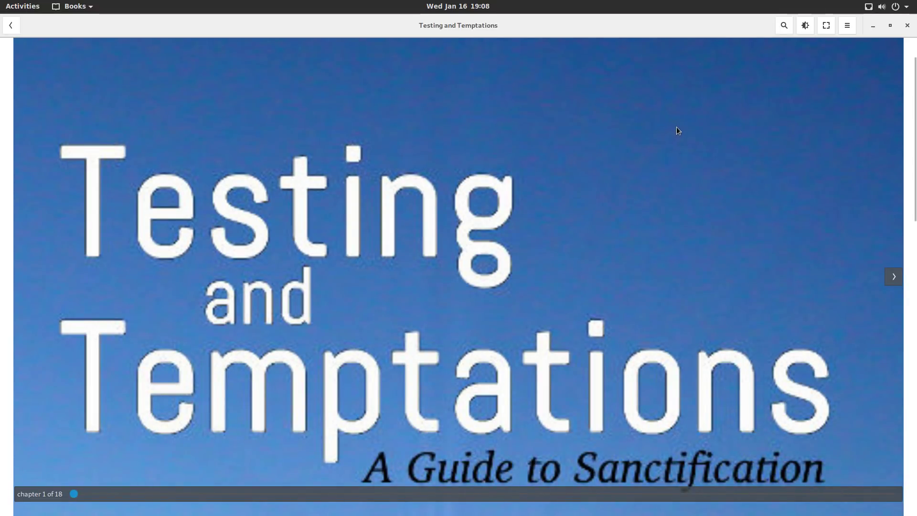
scroll(690, 148, down, 1)
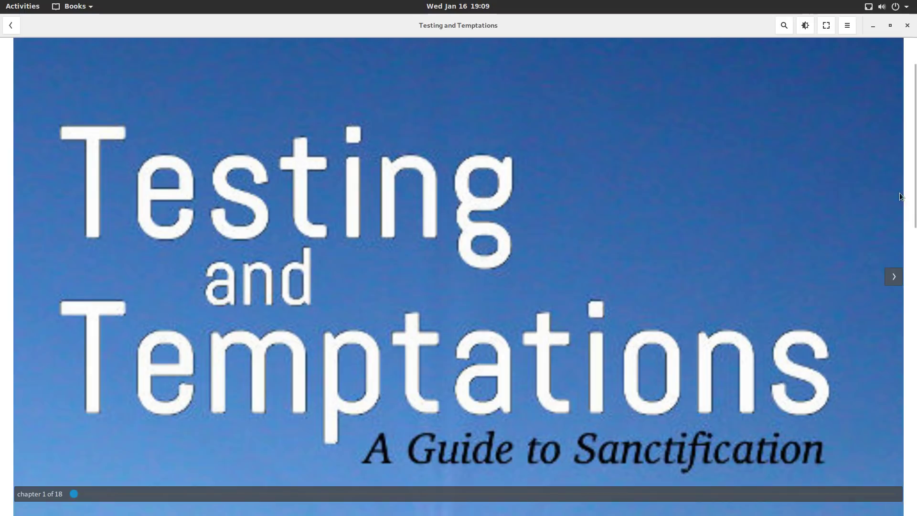
scroll(913, 364, down, 5)
drag(916, 430, 916, 113)
mouse_move(0, 0)
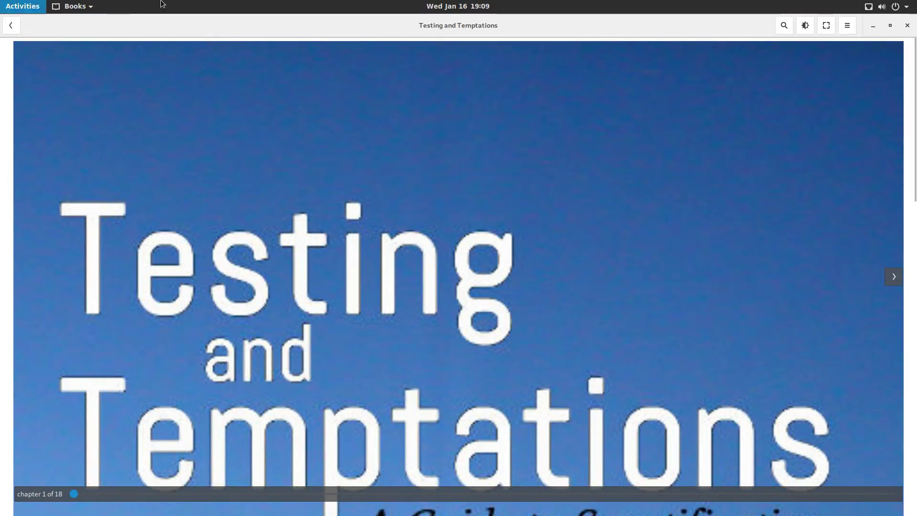
View the book's properties, toggle fullscreen, then unmaximize the reader and move it up-right.
click(852, 28)
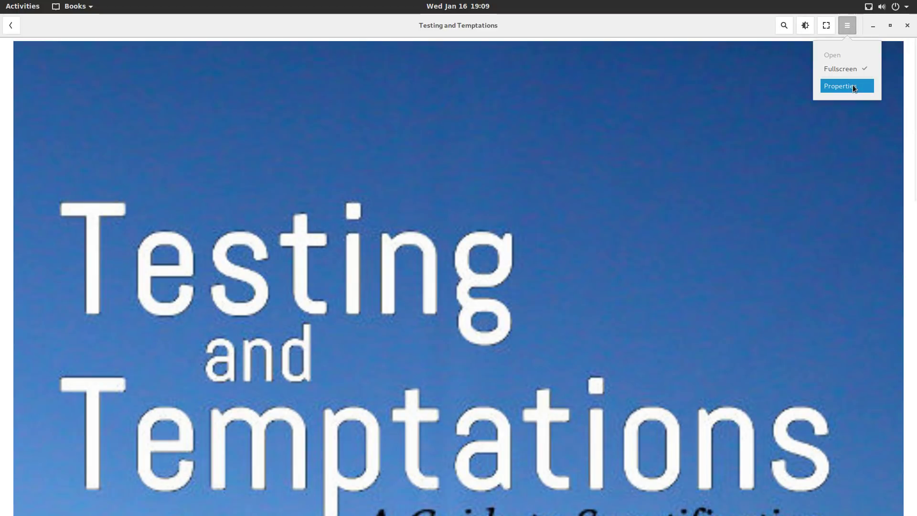
click(854, 87)
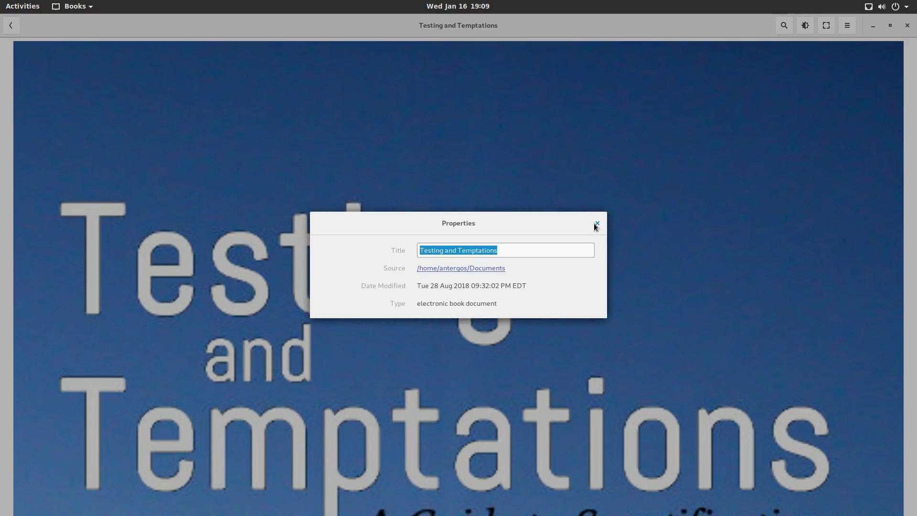
click(596, 223)
click(826, 26)
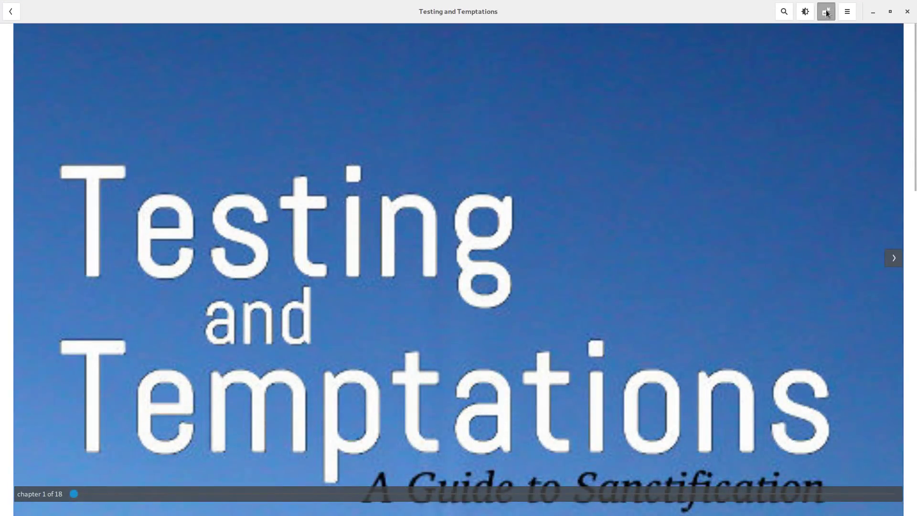
click(827, 13)
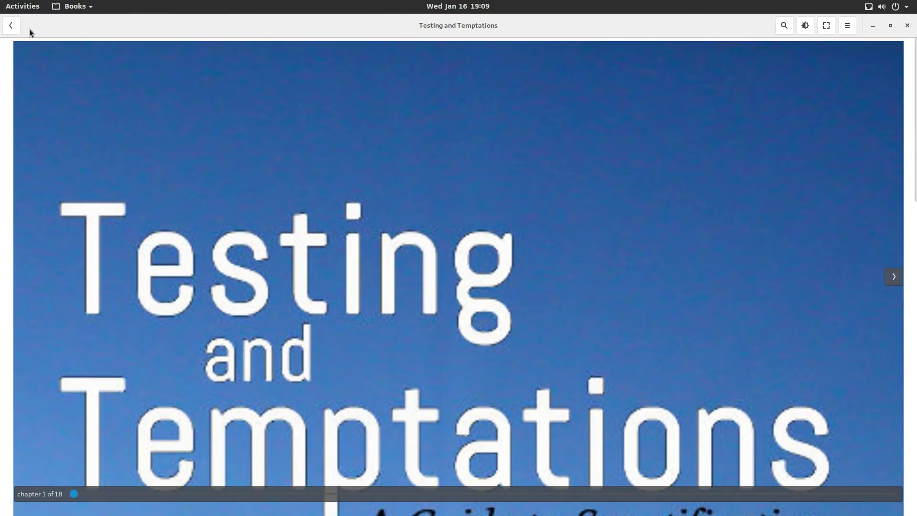
click(891, 27)
drag(366, 114, 416, 48)
Check the page and window menus, then view the book's properties again.
right_click(468, 178)
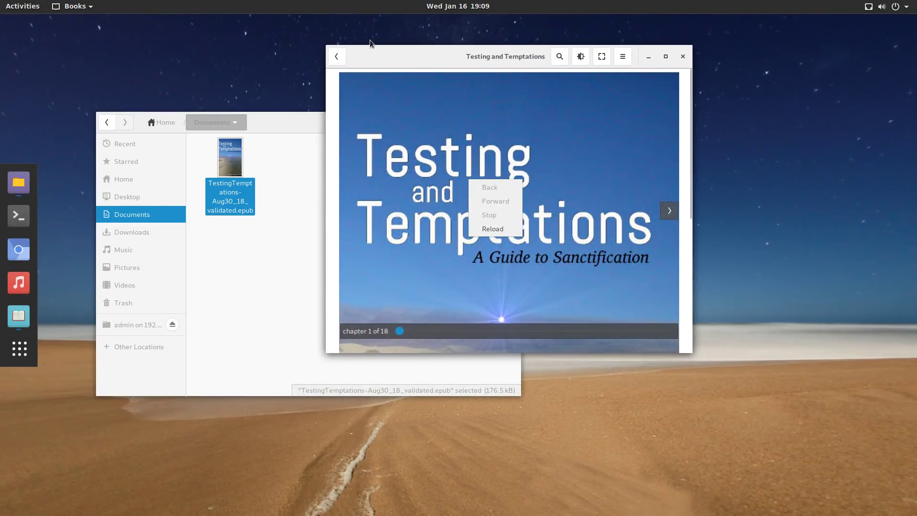
click(377, 57)
right_click(376, 57)
click(719, 63)
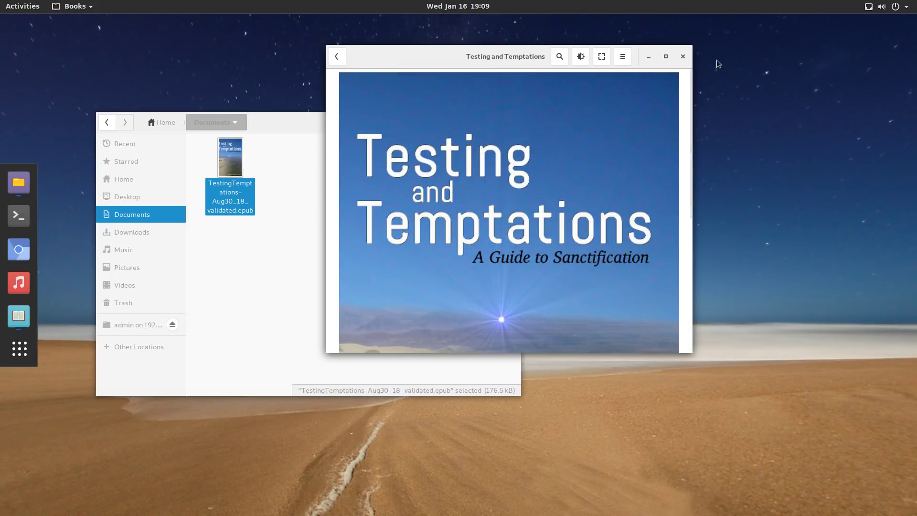
click(624, 57)
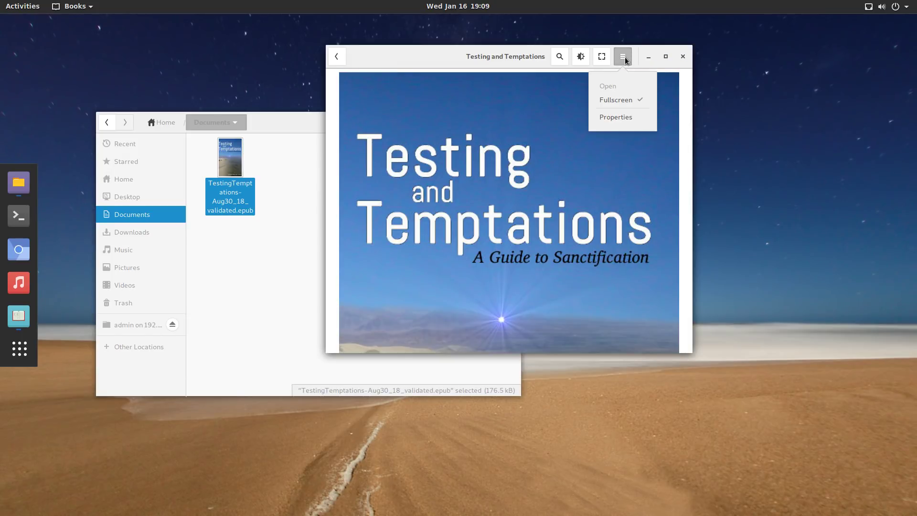
click(611, 119)
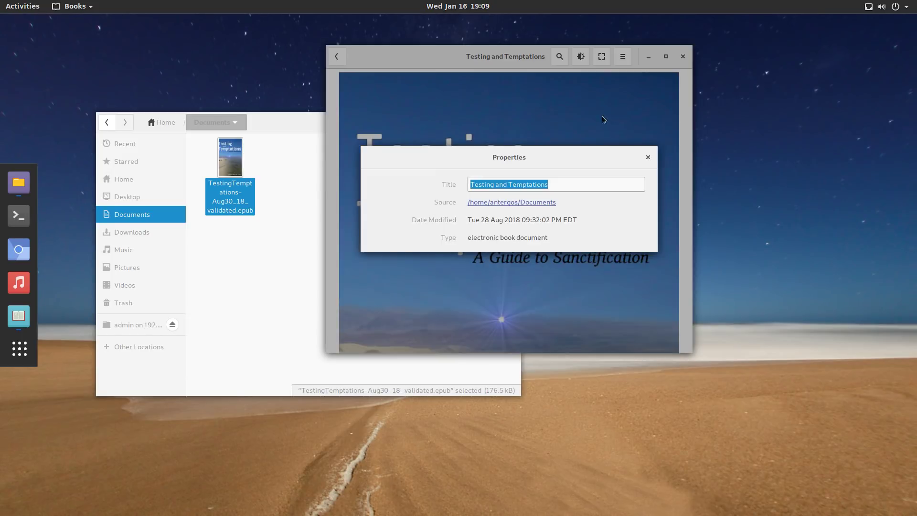
click(648, 158)
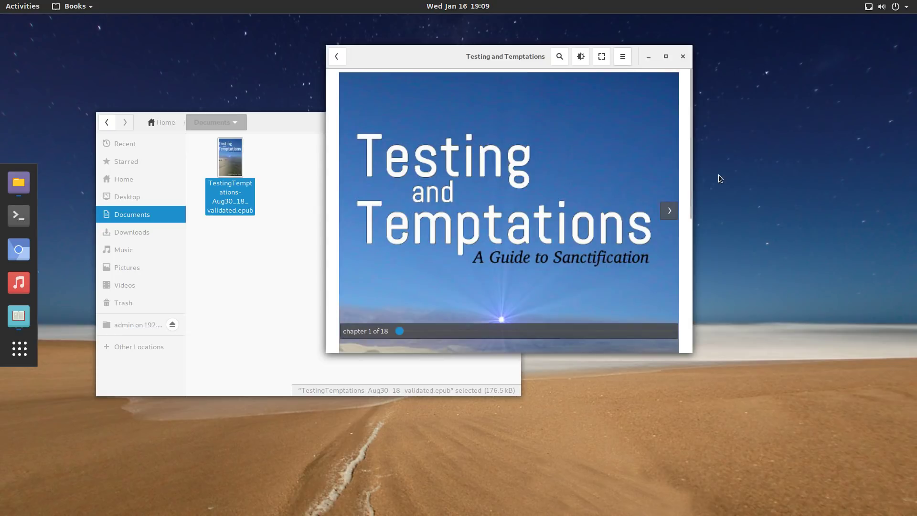
Turn to the title page and Table of Contents, making the reader window taller.
click(669, 210)
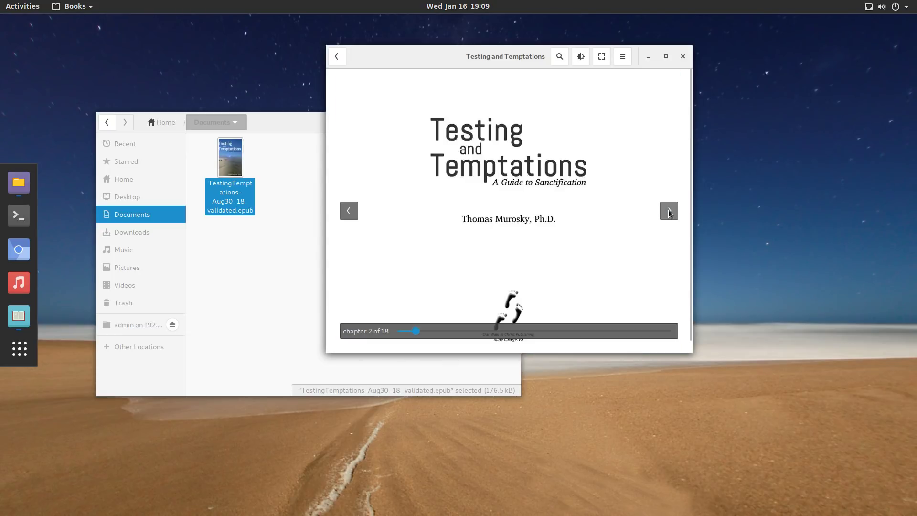
drag(674, 353, 651, 506)
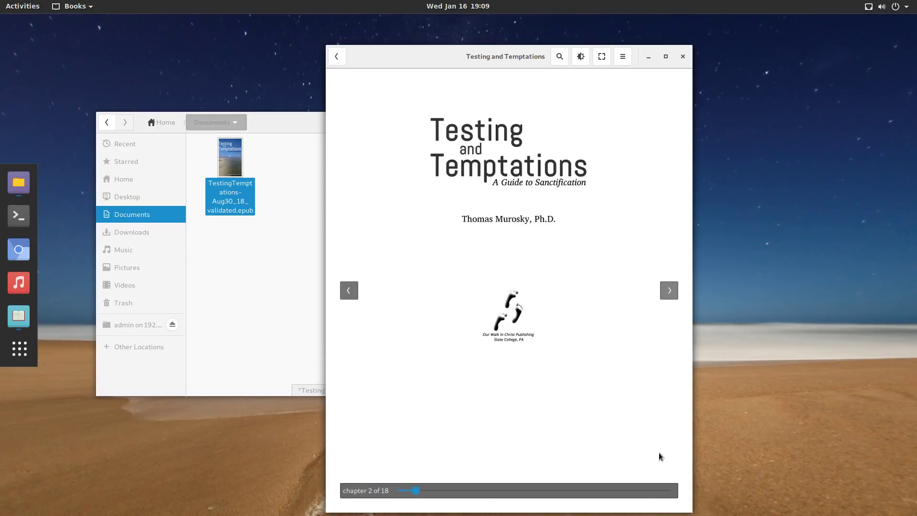
click(669, 290)
click(668, 294)
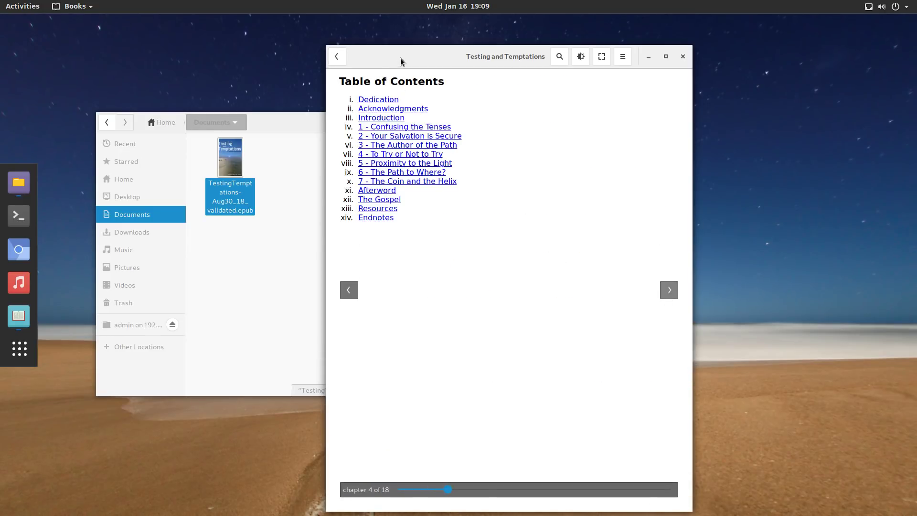
mouse_move(492, 56)
mouse_down()
mouse_move(485, 45)
mouse_move(495, 53)
mouse_up()
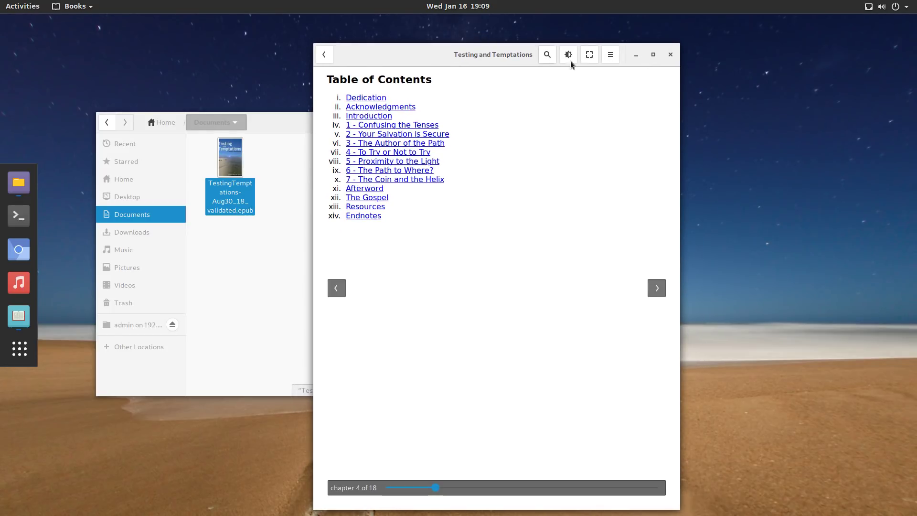
Page through Dedication, Acknowledgments, Introduction and Chapters One to Three.
click(661, 290)
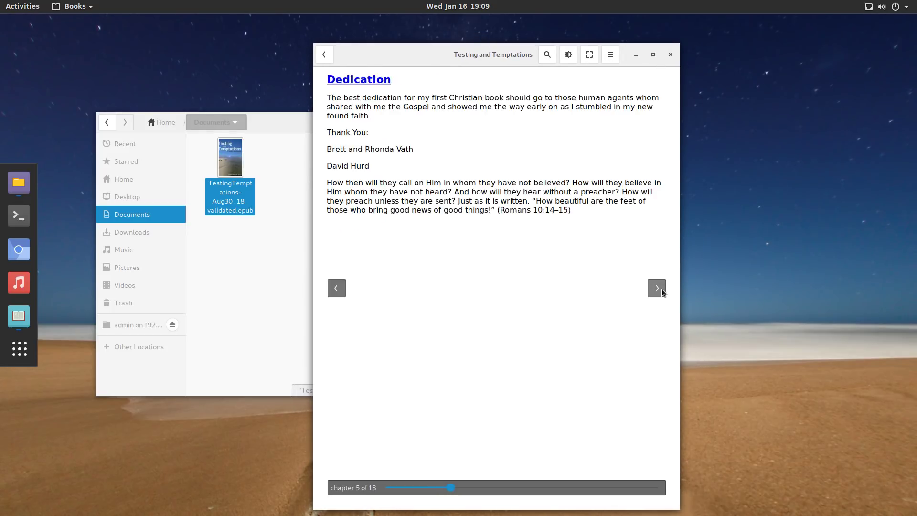
click(658, 290)
click(659, 292)
click(658, 290)
click(659, 290)
click(657, 289)
scroll(468, 211, down, 10)
scroll(467, 211, up, 7)
Return to the library, try the Collections view, and switch between list and grid layouts.
click(326, 56)
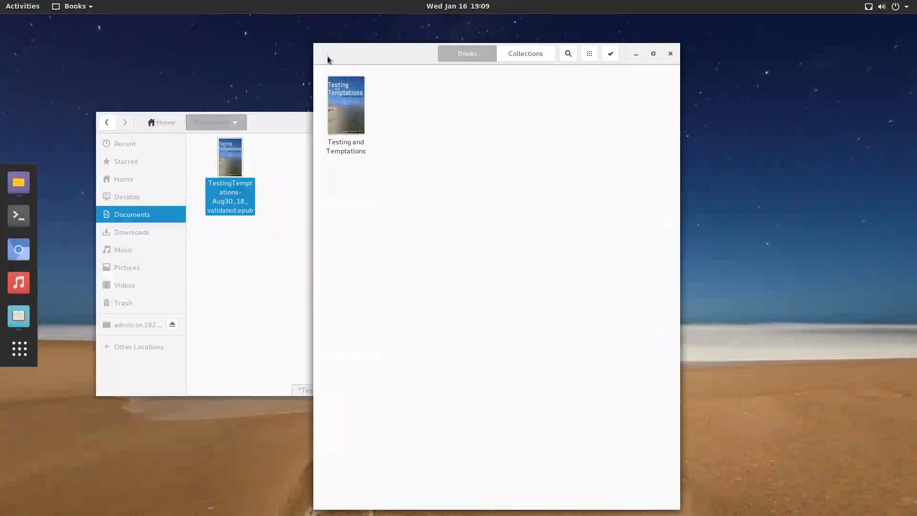
click(536, 51)
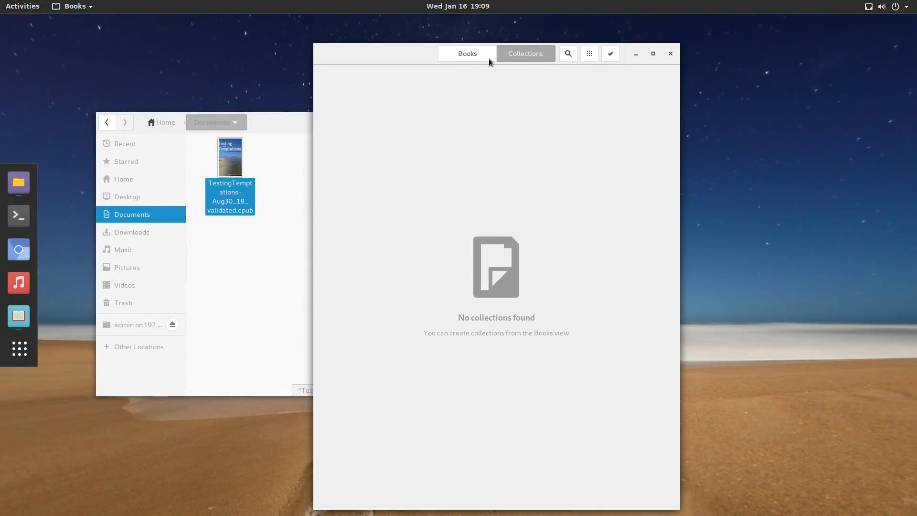
click(475, 57)
click(590, 54)
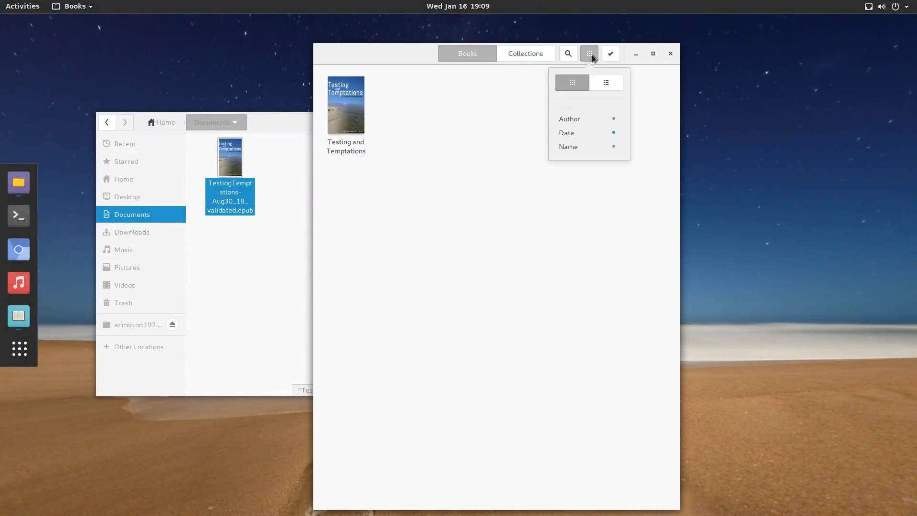
click(614, 83)
click(583, 83)
key(Escape)
Reopen Testing and Temptations at its cover and make the reader window narrower.
click(356, 96)
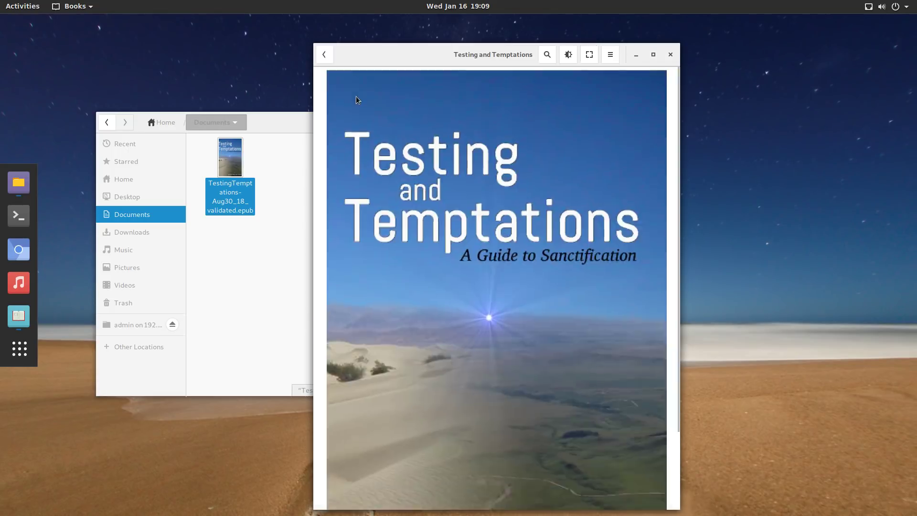
right_click(368, 53)
click(325, 90)
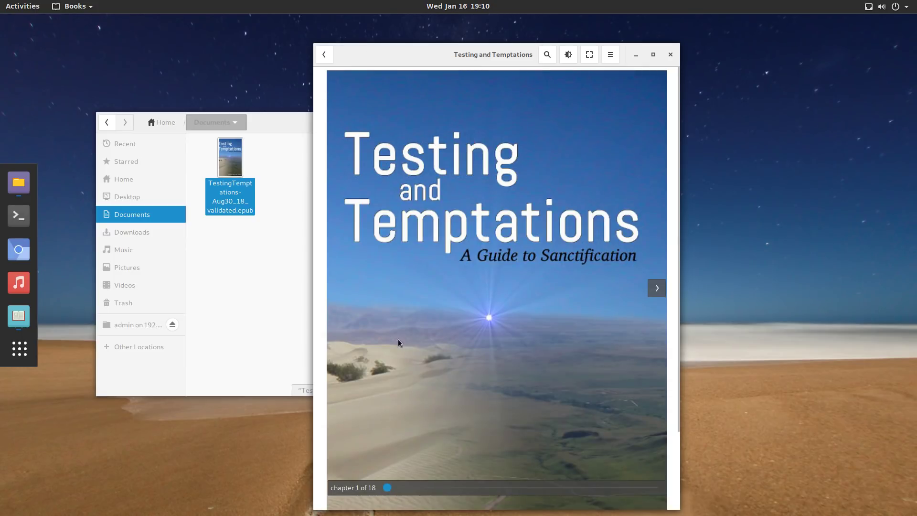
drag(679, 409, 651, 410)
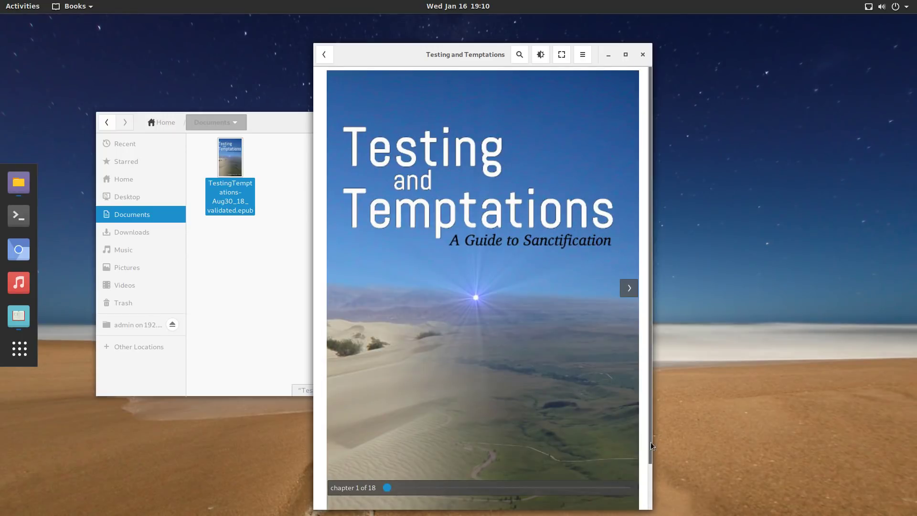
scroll(647, 504, down, 2)
scroll(618, 271, up, 2)
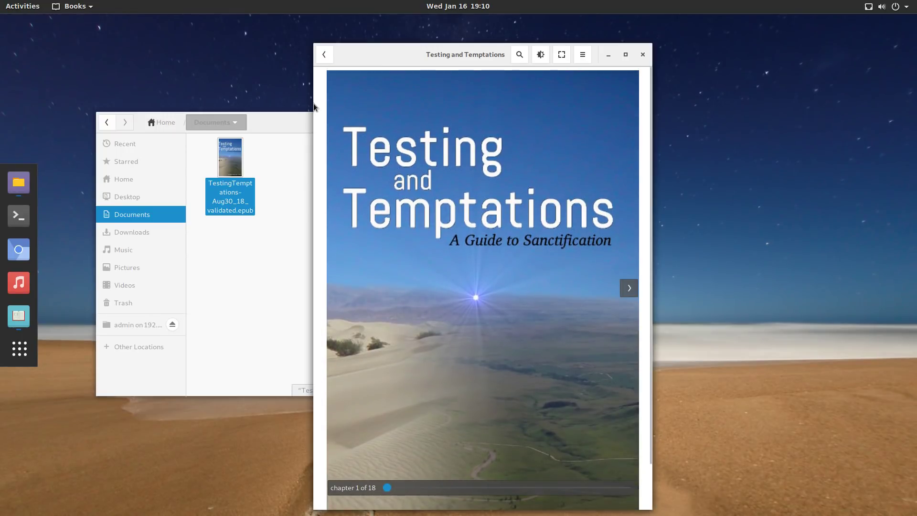
On the network share, go to Documents > Books > shallowneighhbor > 9-23-17 Final Files and select the epub.
click(132, 328)
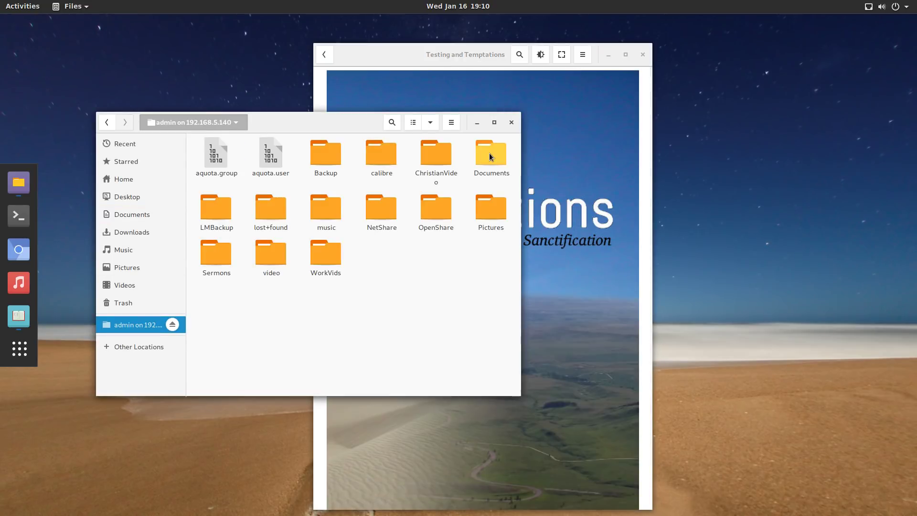
double_click(487, 152)
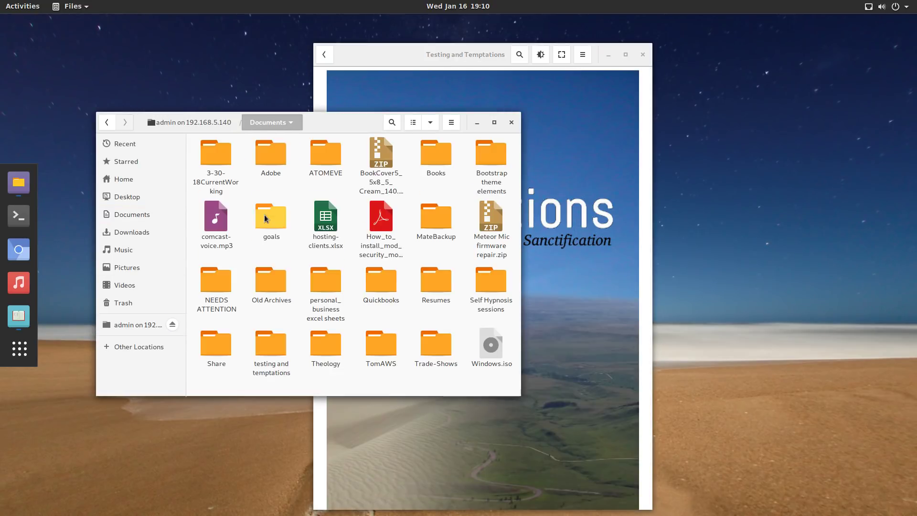
click(450, 163)
double_click(450, 164)
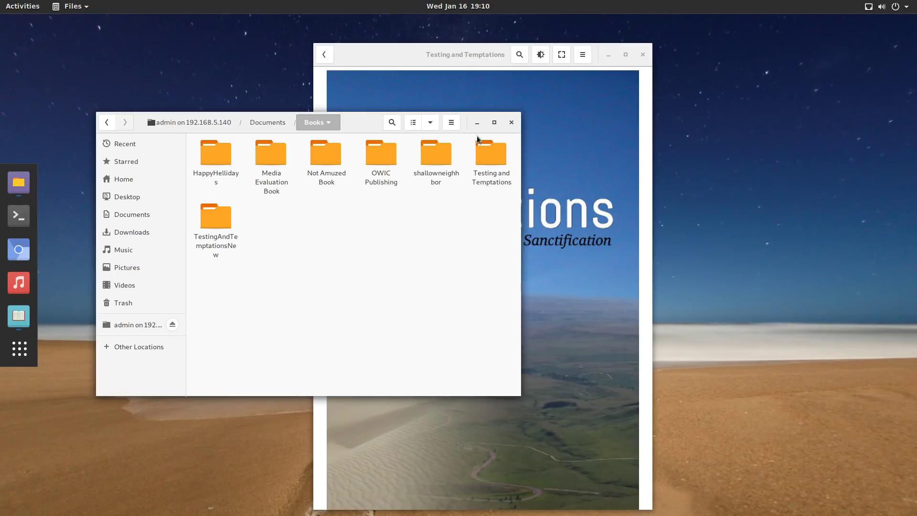
double_click(433, 155)
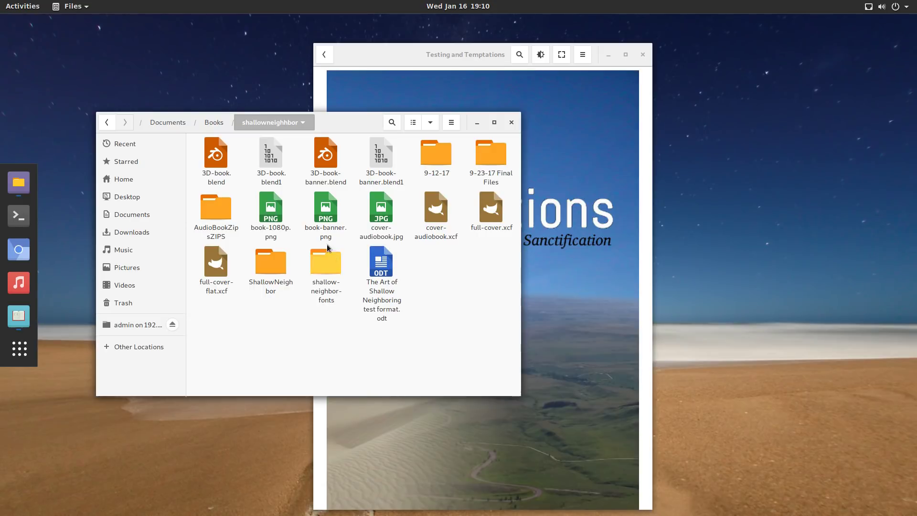
double_click(497, 153)
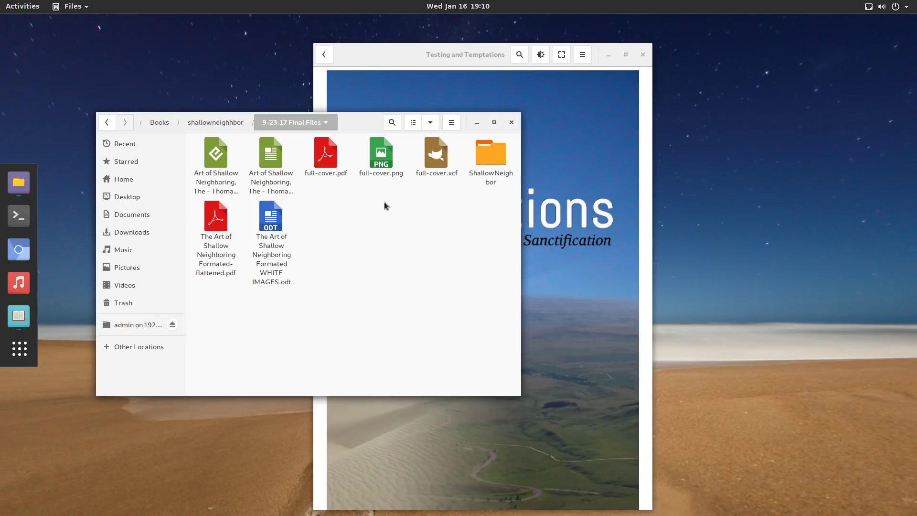
click(272, 158)
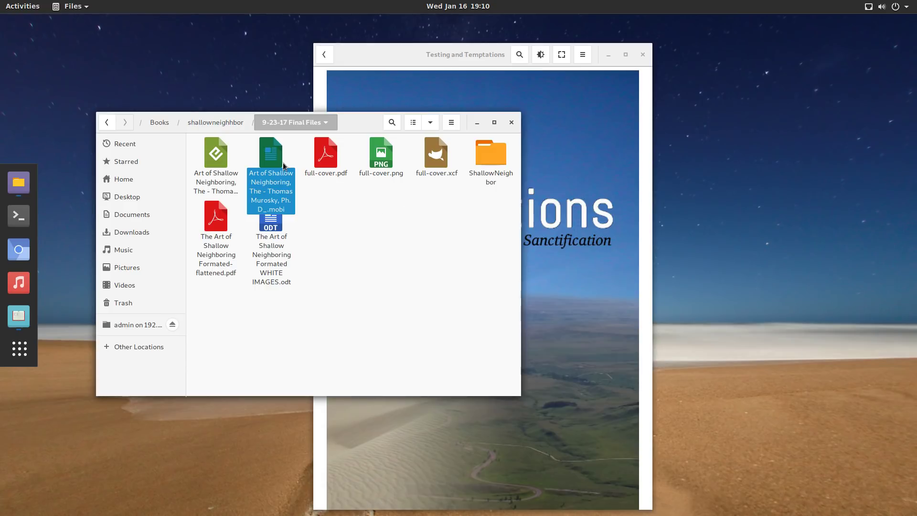
click(328, 232)
click(216, 169)
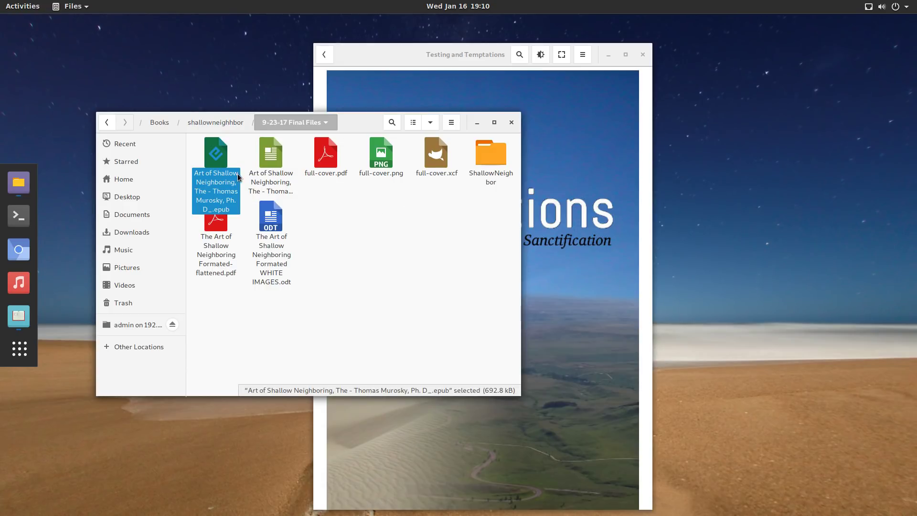
Paste the epub into the local Documents folder and return to the Books library.
click(150, 215)
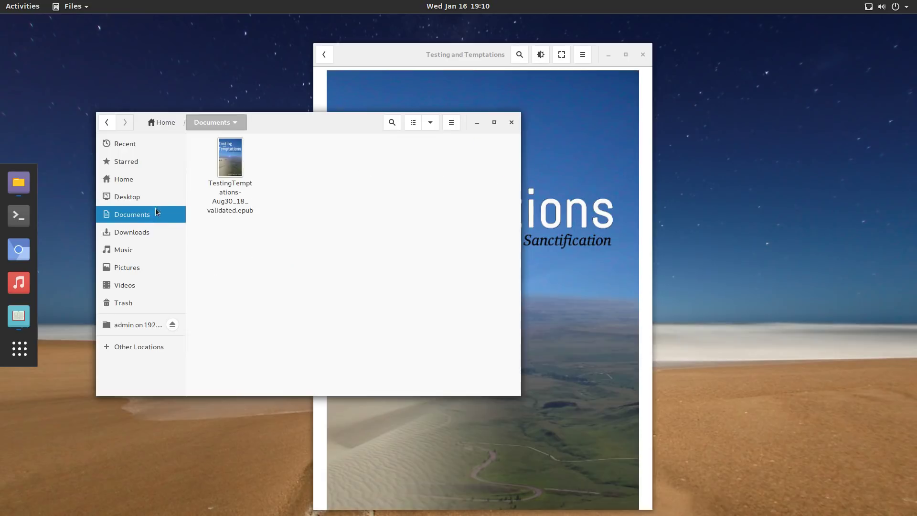
key(ctrl+v)
click(415, 202)
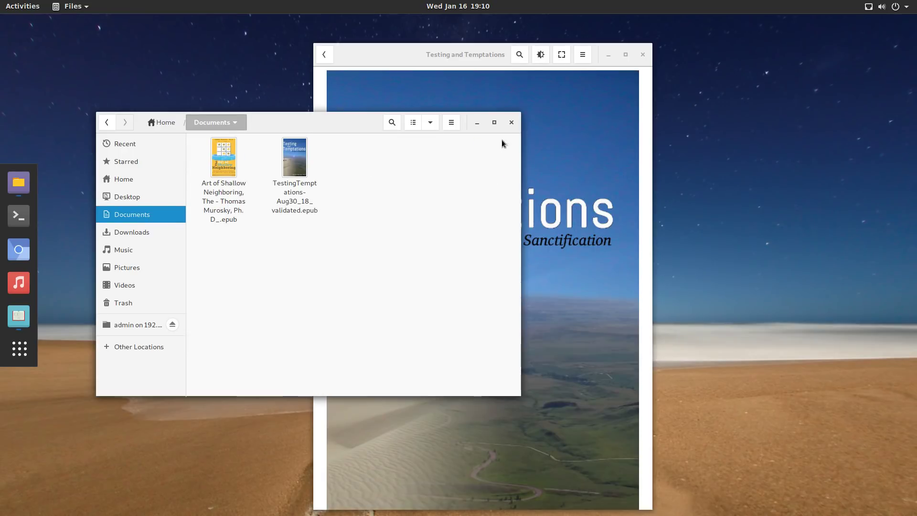
click(492, 67)
click(321, 52)
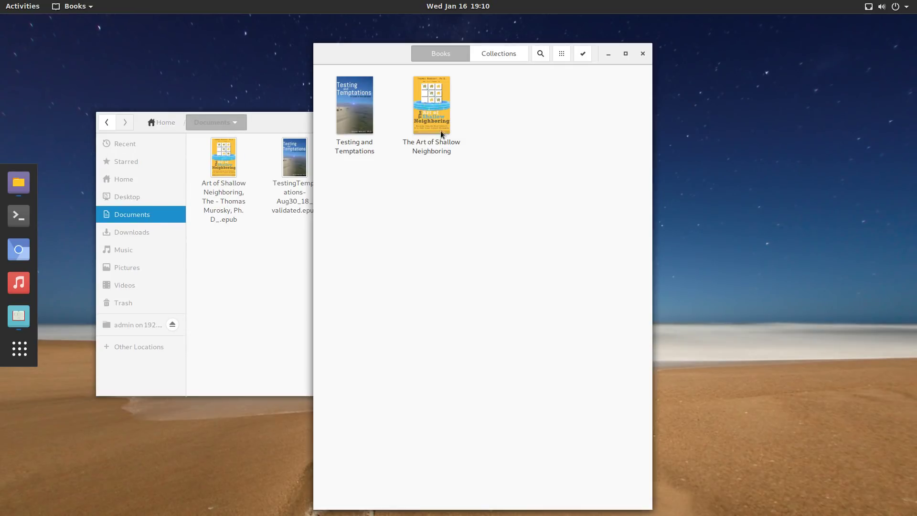
Open The Art of Shallow Neighboring and page forward to chapter 16.
click(439, 119)
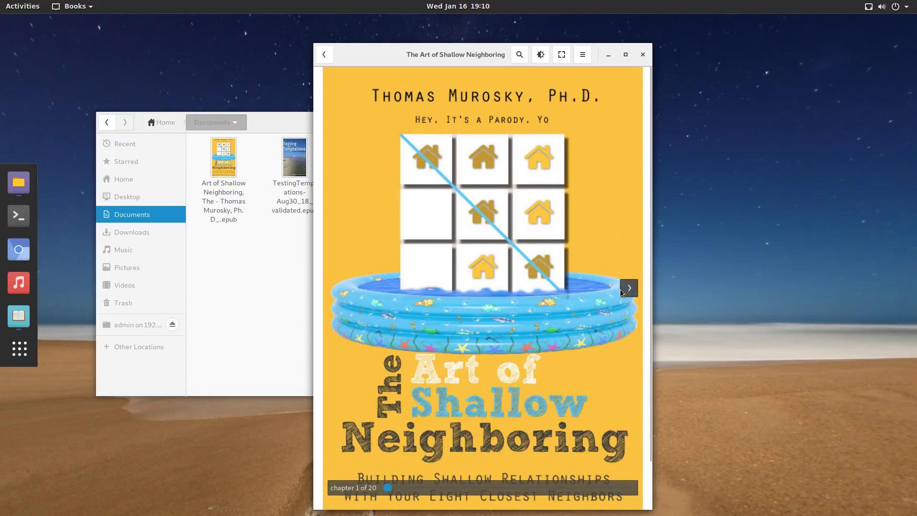
click(628, 290)
click(628, 290)
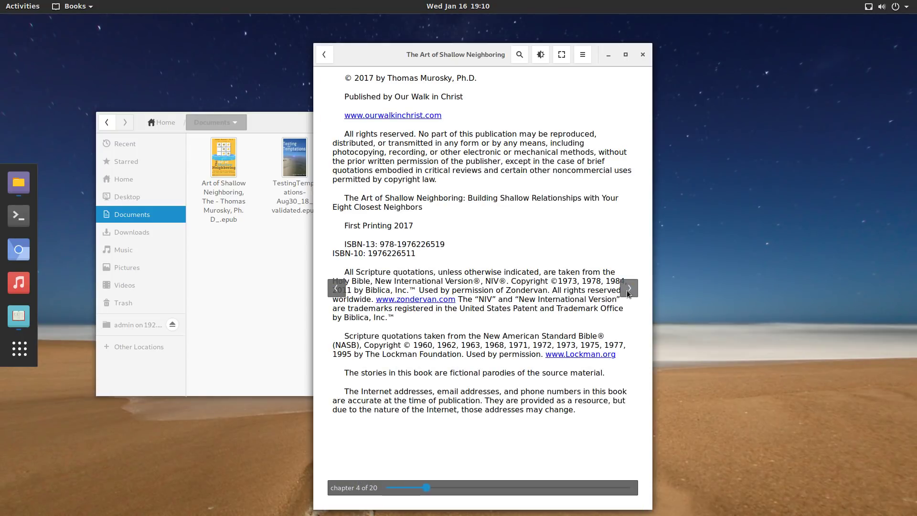
click(630, 289)
click(630, 289)
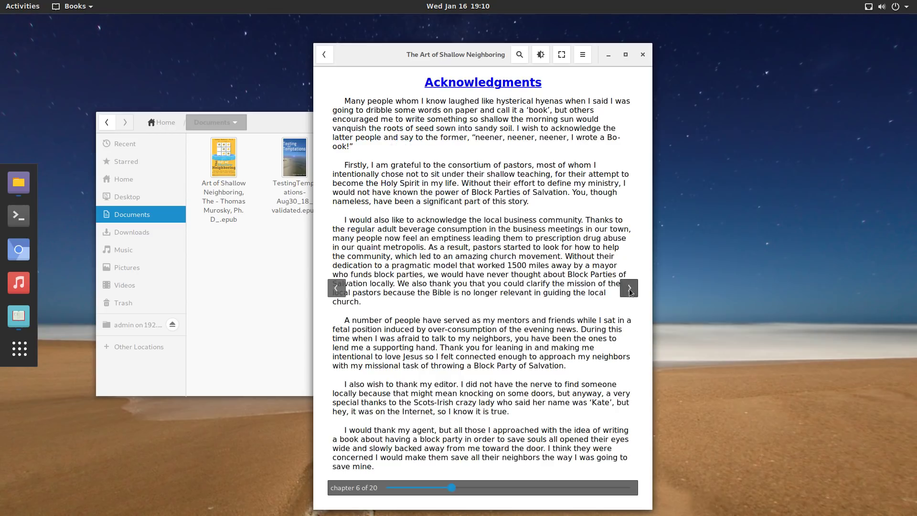
click(630, 289)
click(630, 289)
click(630, 289)
click(630, 290)
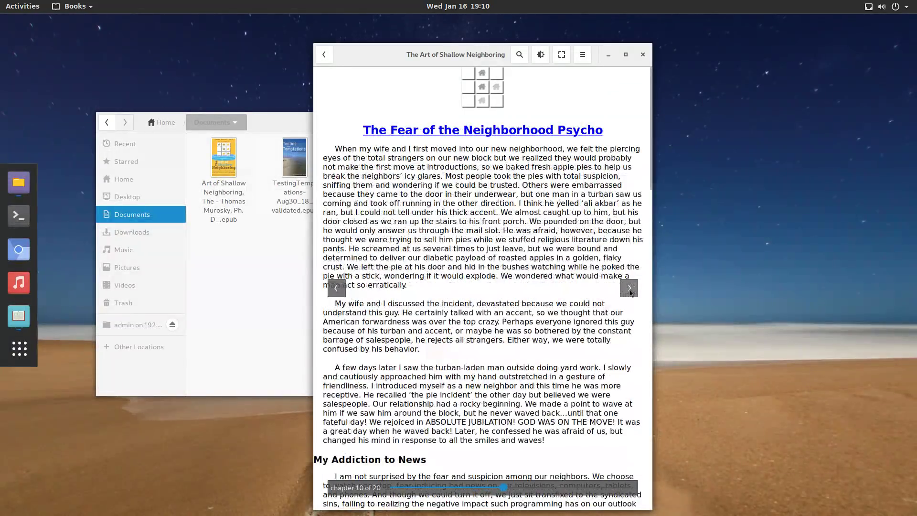
click(630, 289)
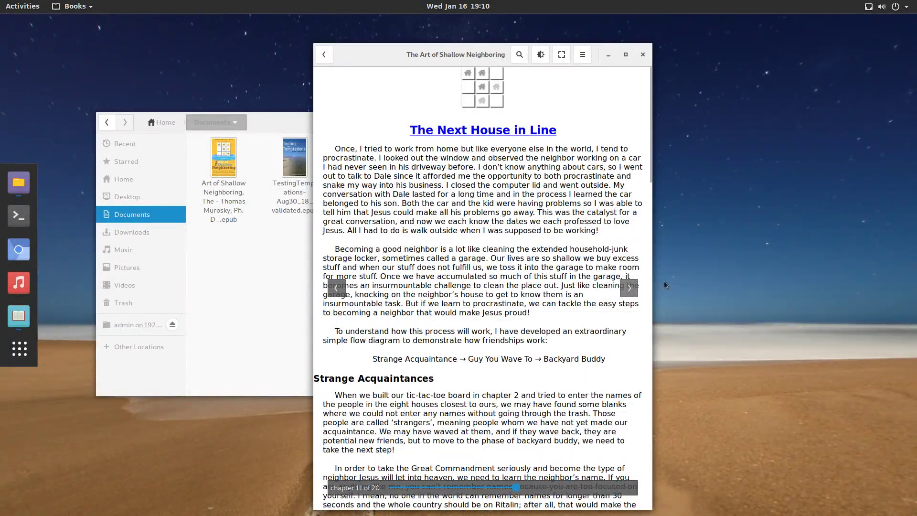
click(629, 292)
click(627, 293)
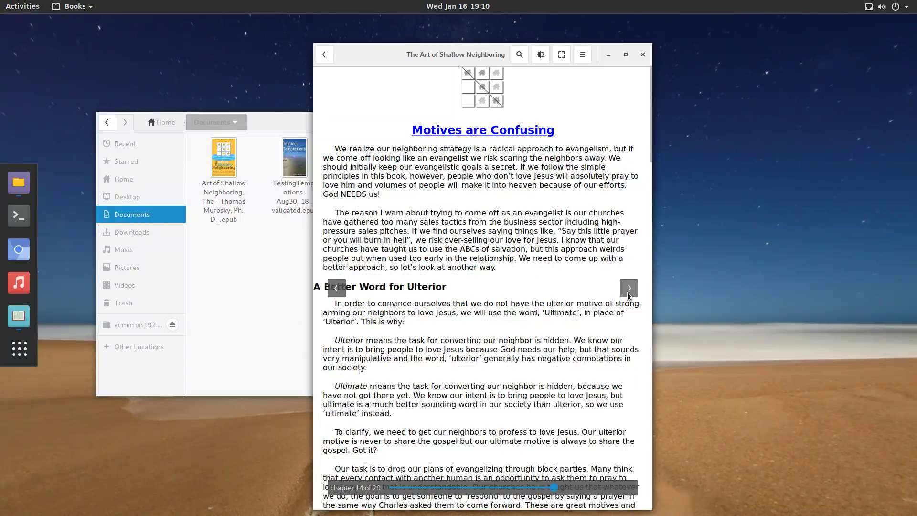
click(626, 293)
click(628, 290)
click(628, 291)
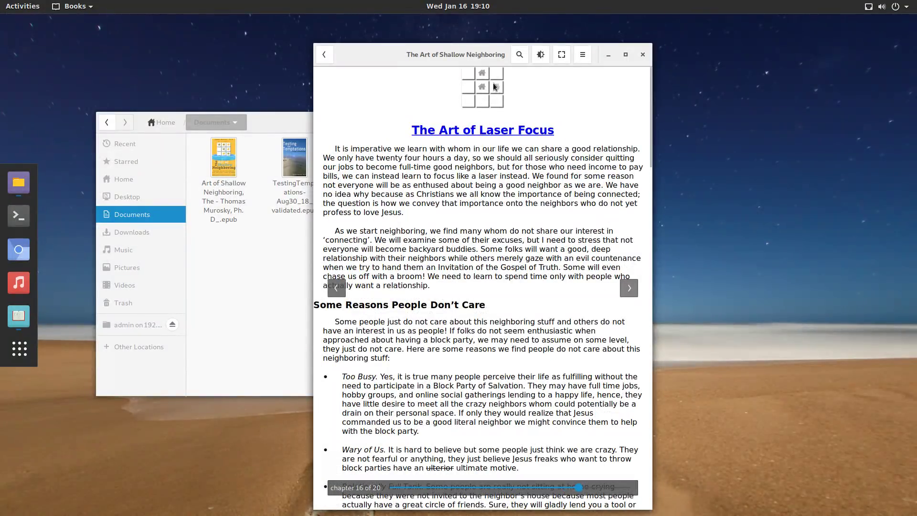
Check the reader menu, go fullscreen, then close Books and the Files window.
click(583, 57)
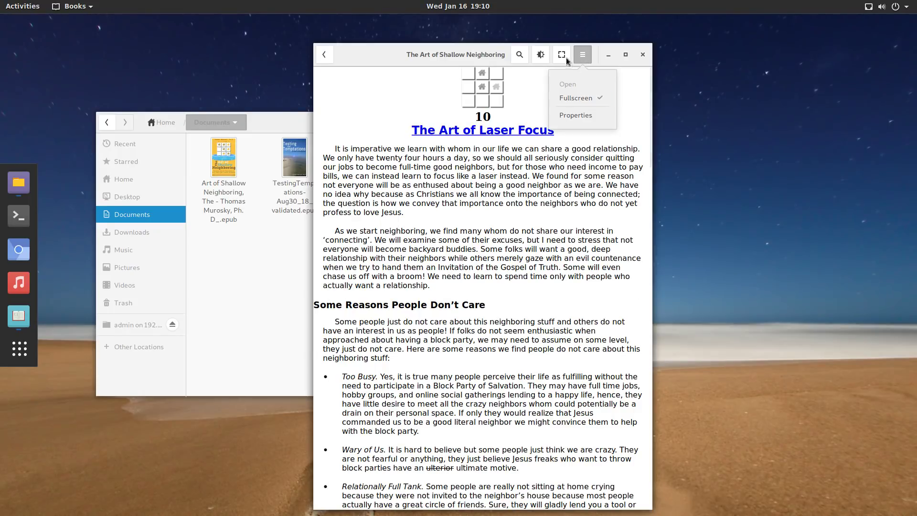
click(575, 54)
click(562, 56)
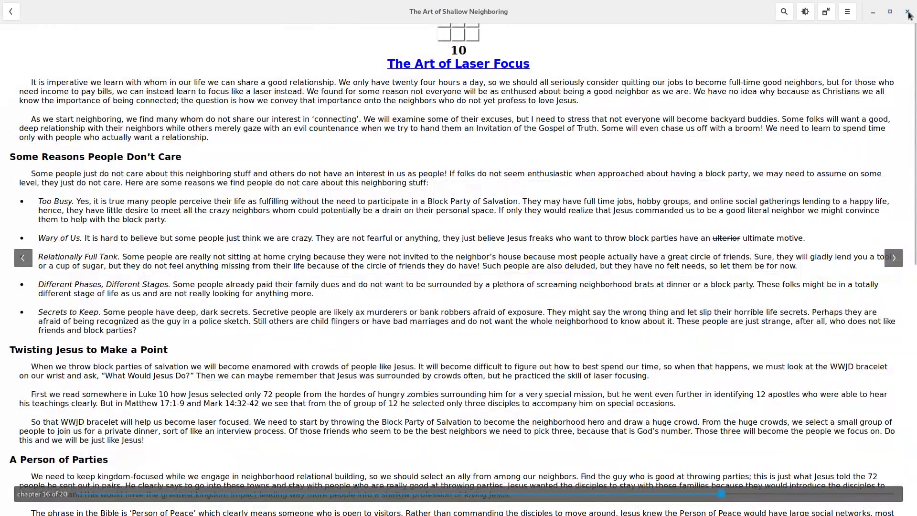
click(908, 12)
click(511, 122)
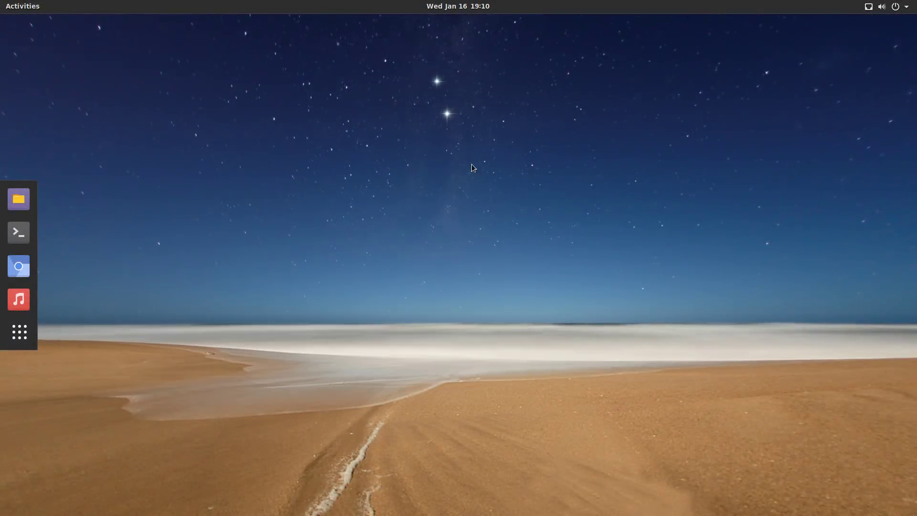
Launch Tweaks from the second page of applications and view Appearance.
click(20, 334)
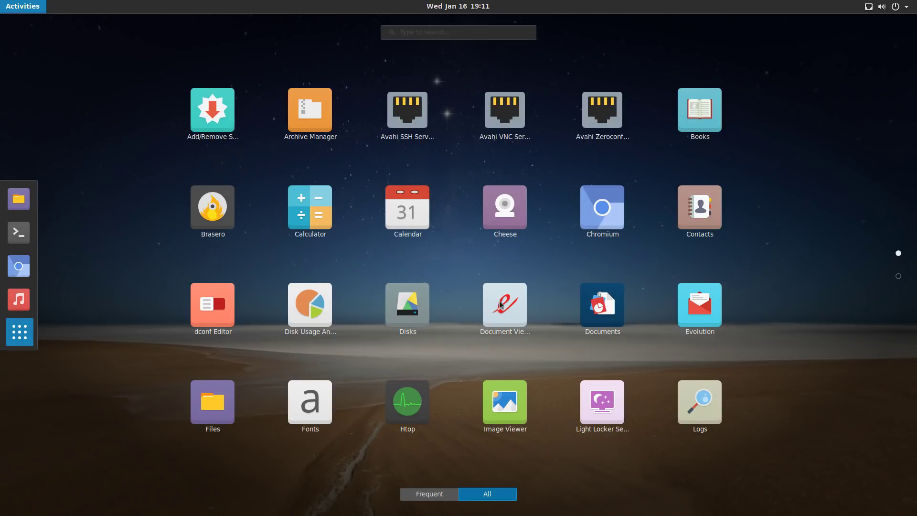
scroll(681, 341, down, 1)
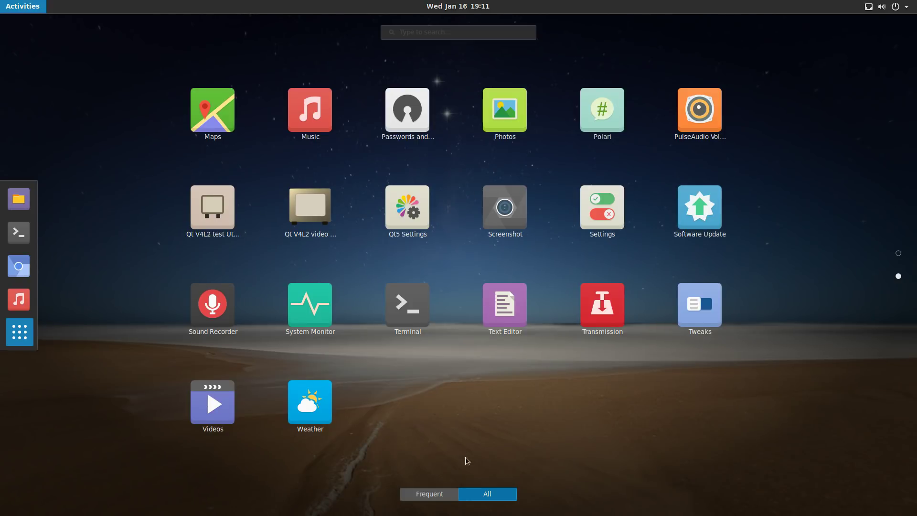
click(698, 315)
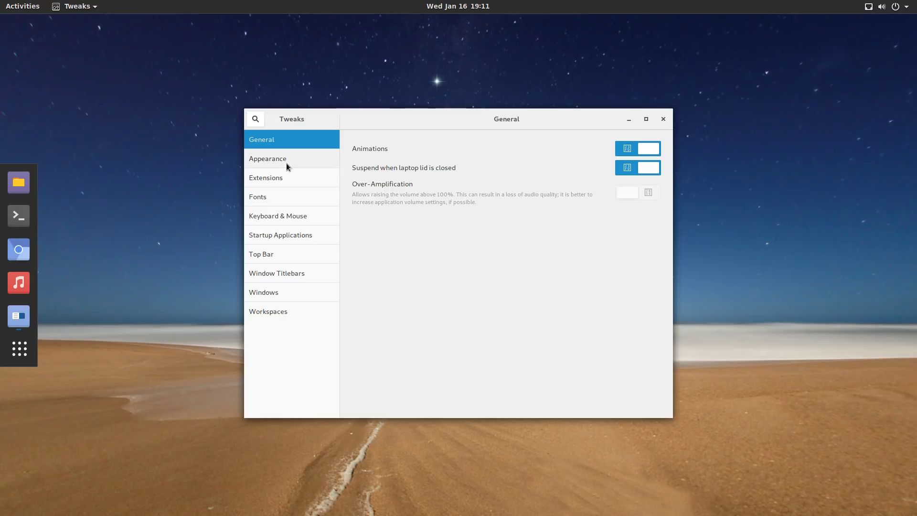
click(286, 159)
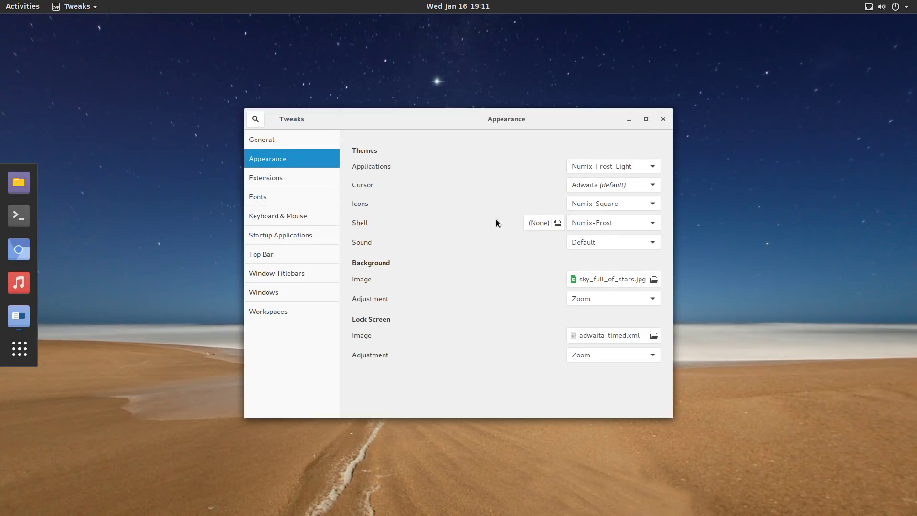
Browse Extensions, Fonts, Keyboard & Mouse, Startup Applications, Top Bar, Window Titlebars, Windows and Workspaces.
click(292, 176)
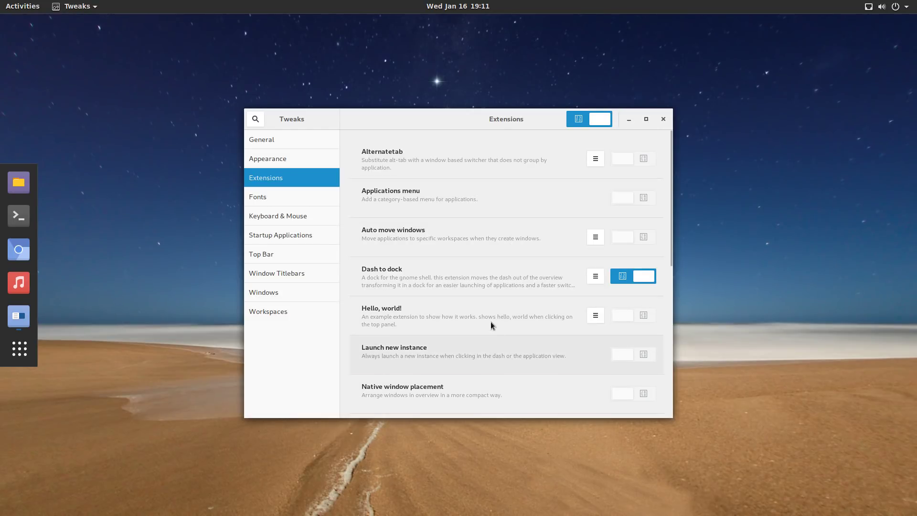
click(268, 200)
click(270, 222)
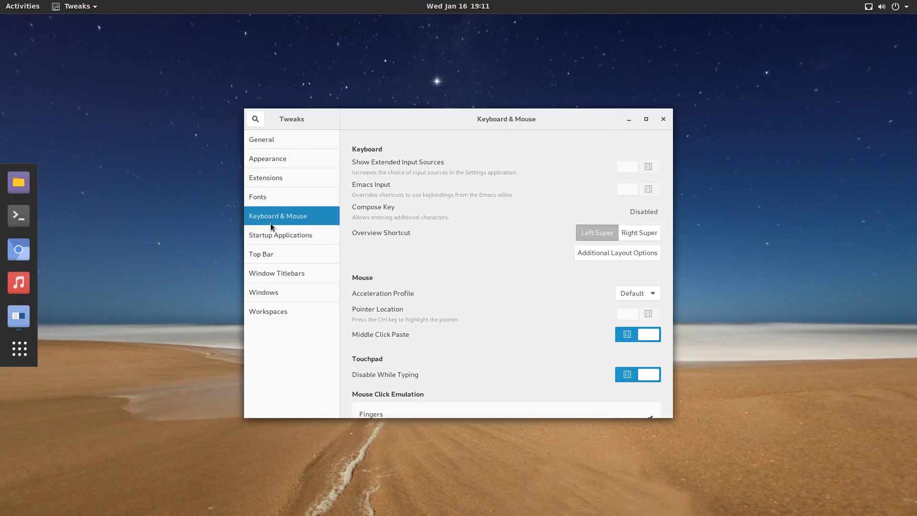
click(271, 234)
click(278, 254)
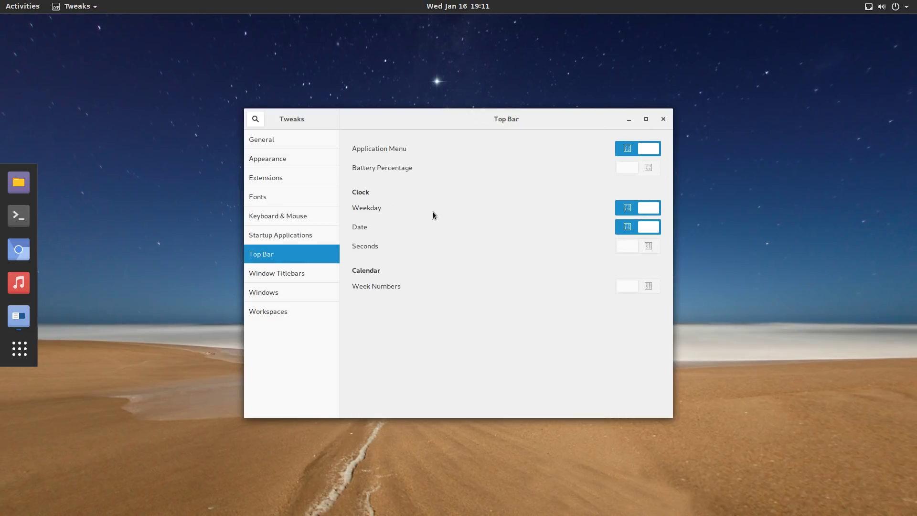
click(267, 274)
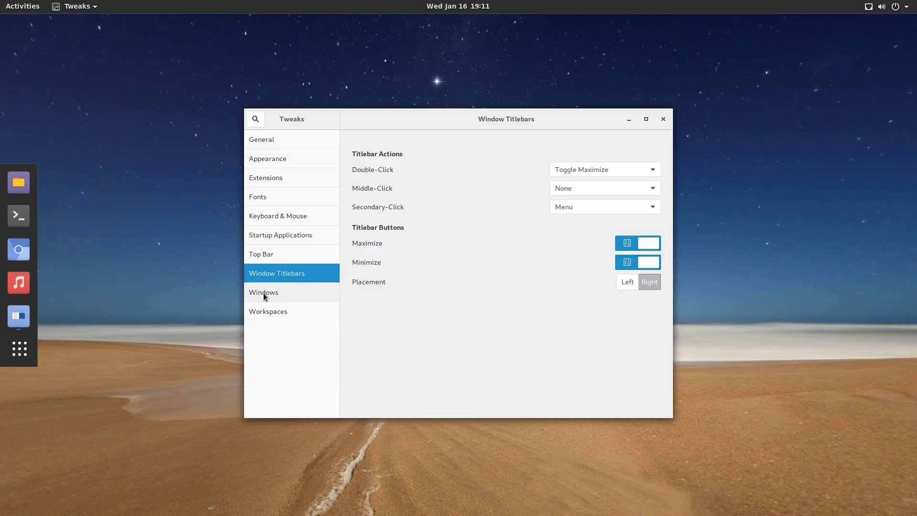
click(263, 293)
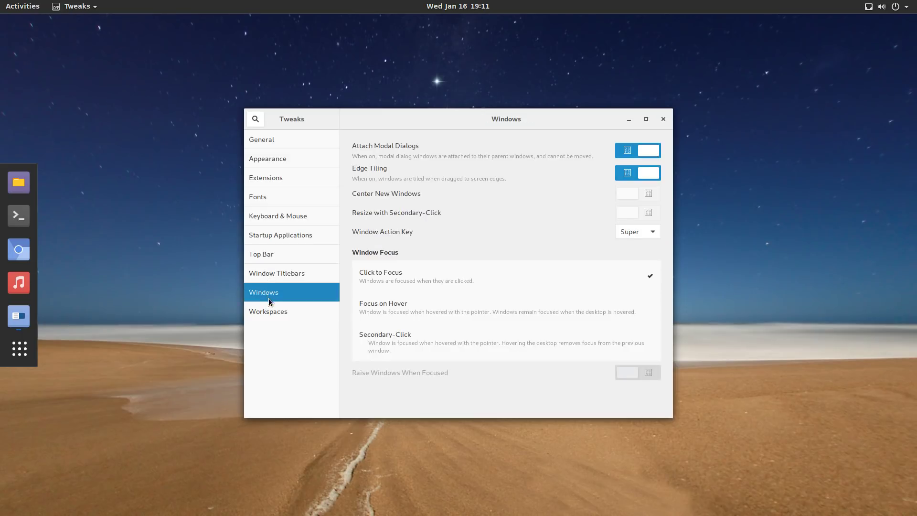
click(272, 309)
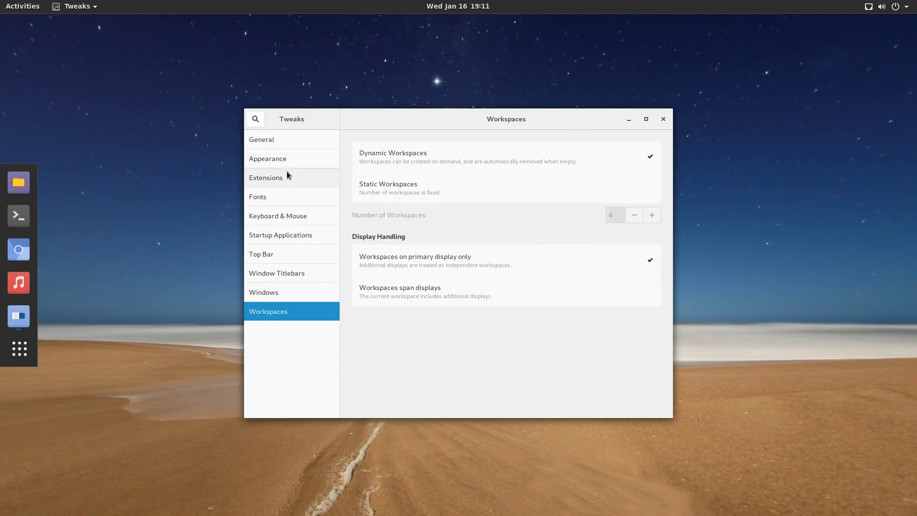
Revisit Extensions, maximize and restore the Tweaks window, and return to Appearance.
click(287, 173)
double_click(477, 114)
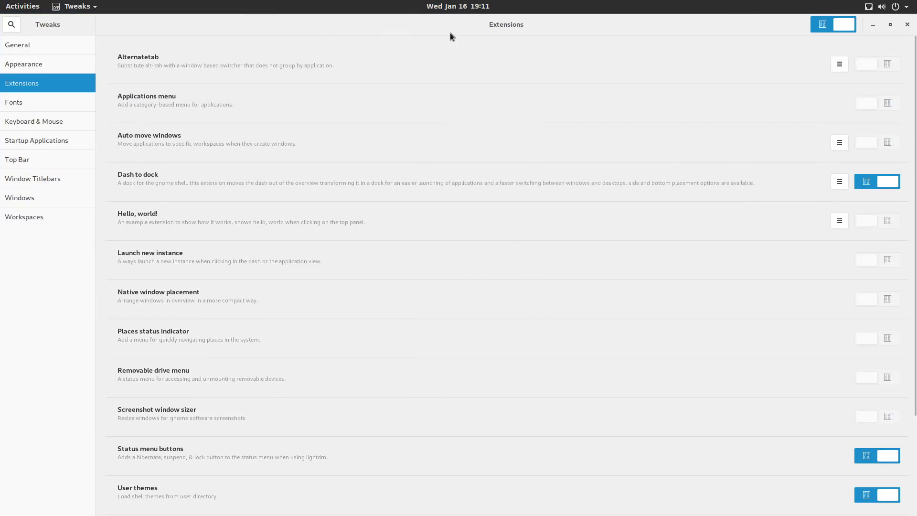
double_click(450, 33)
click(287, 159)
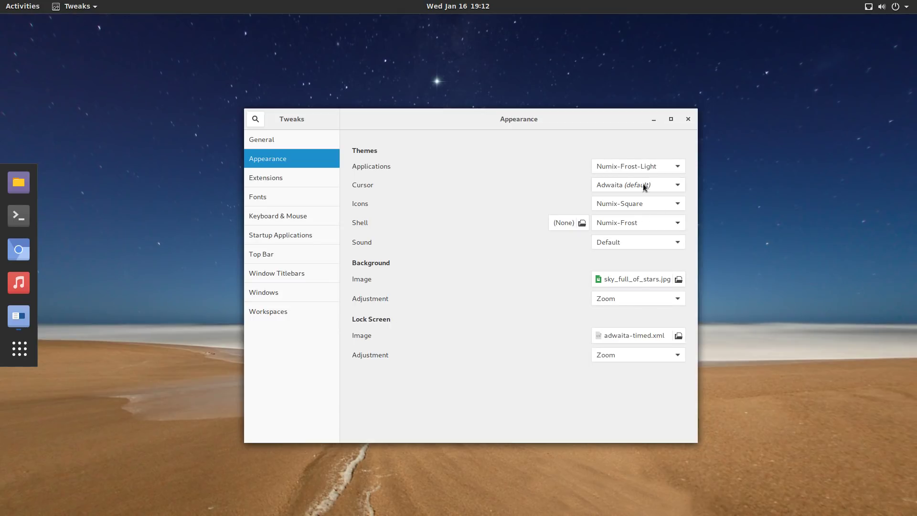
Try the Adwaita, Adwaita-dark, HighContrast and Numix-Frost-Light application themes, settling on Numix-Frost.
click(673, 163)
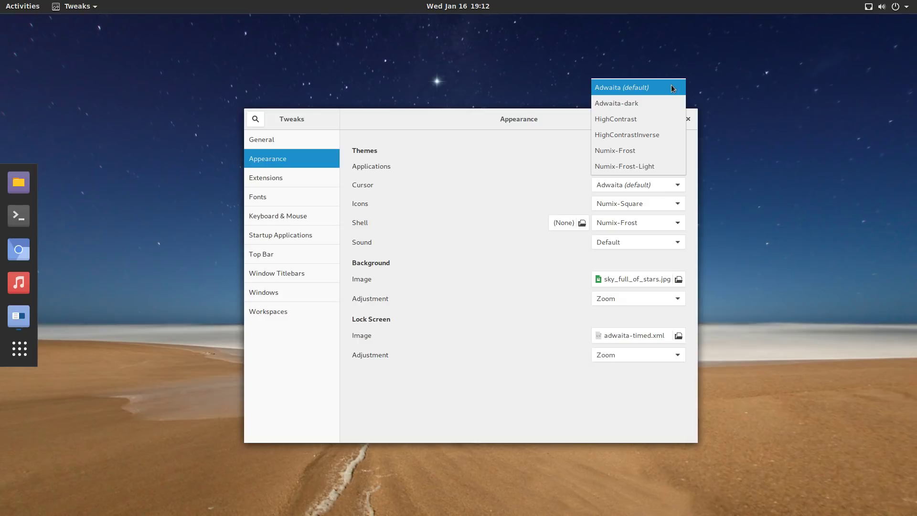
click(671, 85)
click(676, 168)
click(676, 176)
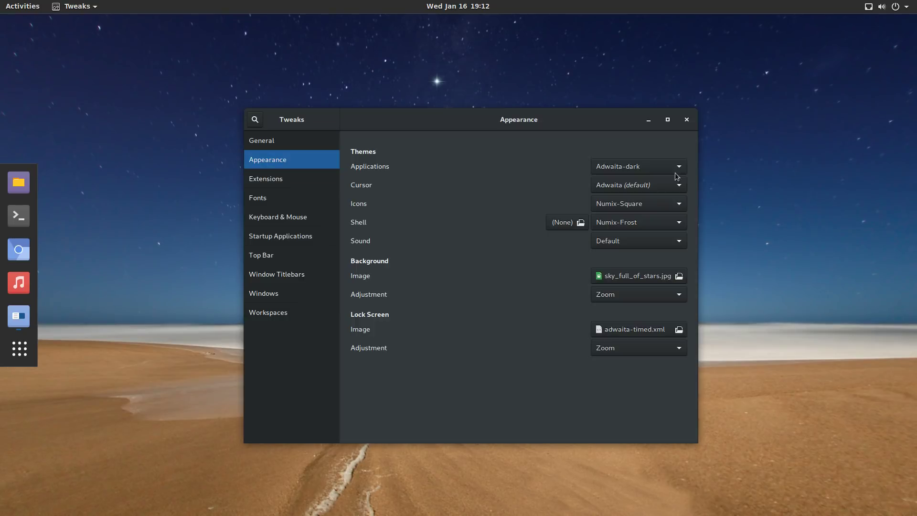
click(679, 167)
click(670, 180)
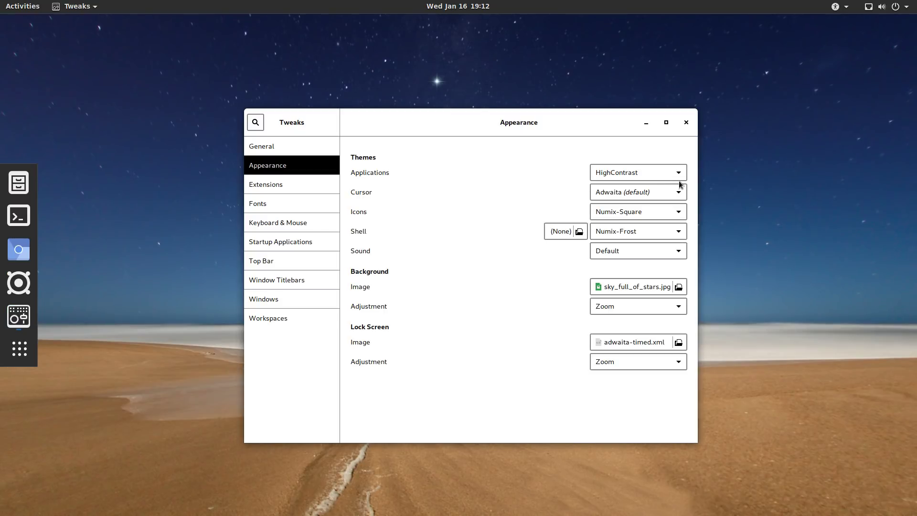
click(680, 175)
click(662, 203)
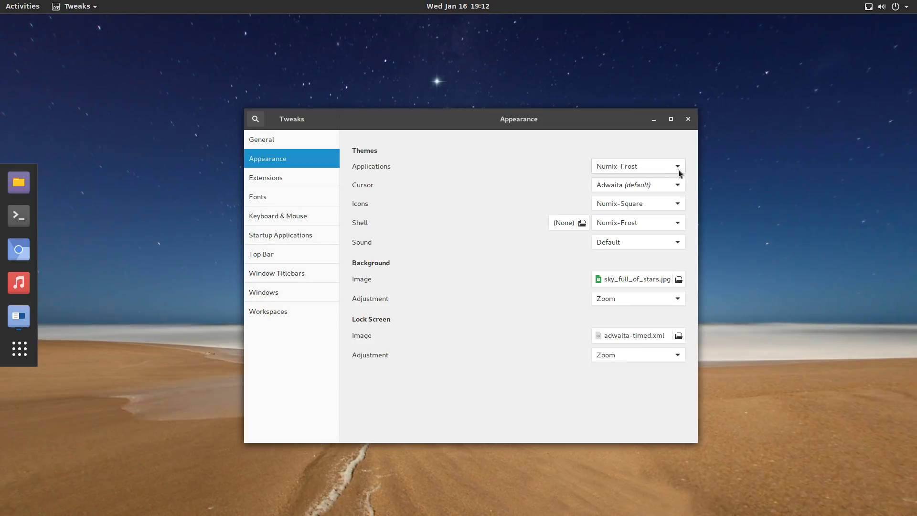
click(678, 172)
click(663, 182)
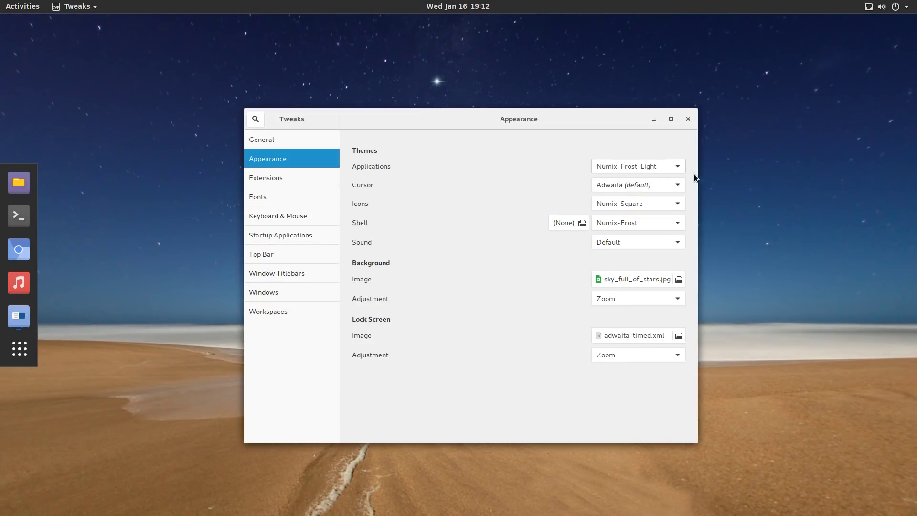
click(676, 167)
click(659, 152)
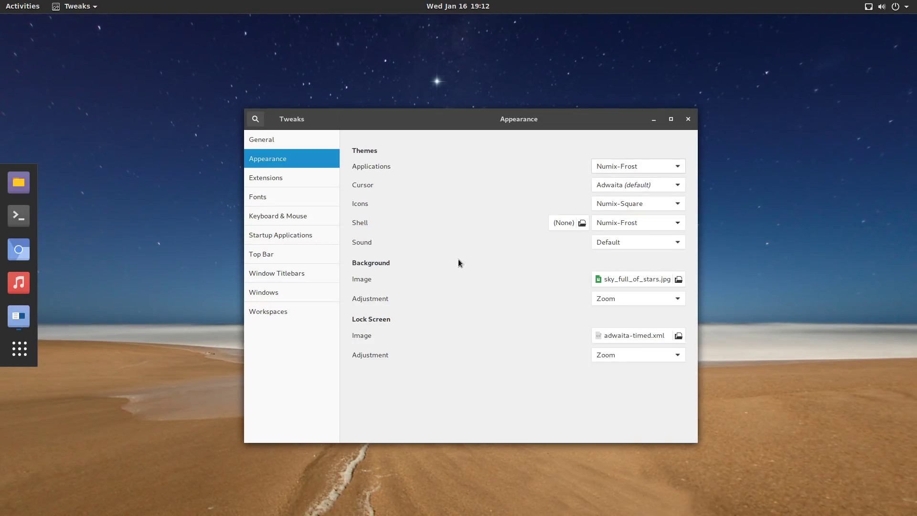
Minimize Tweaks and browse the Show Applications grid before closing it.
click(654, 119)
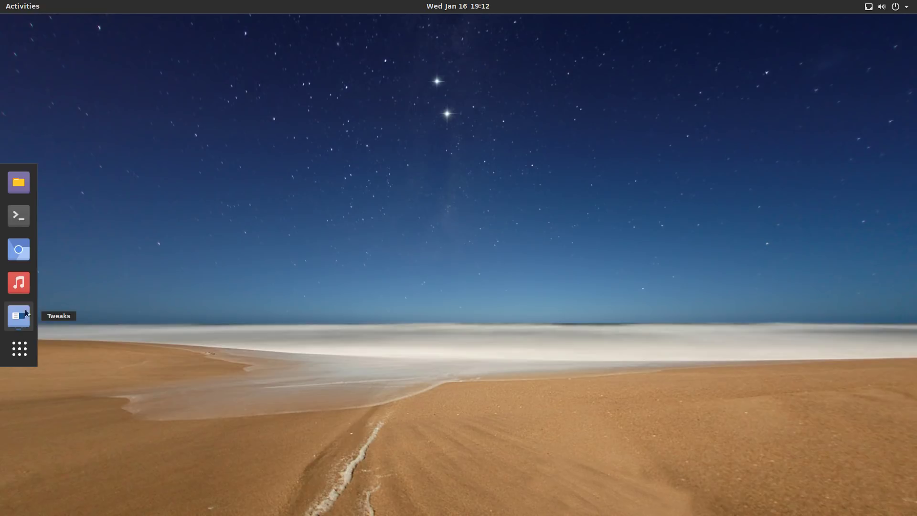
click(29, 351)
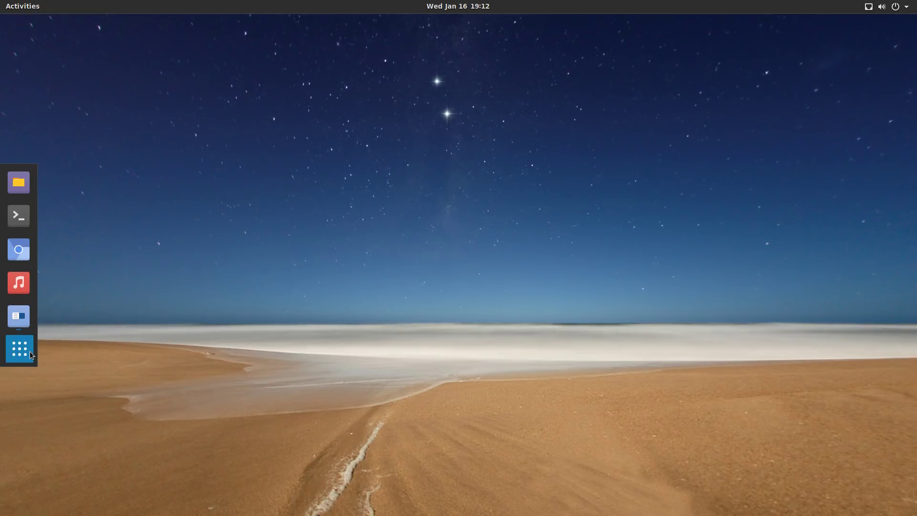
scroll(775, 309, down, 1)
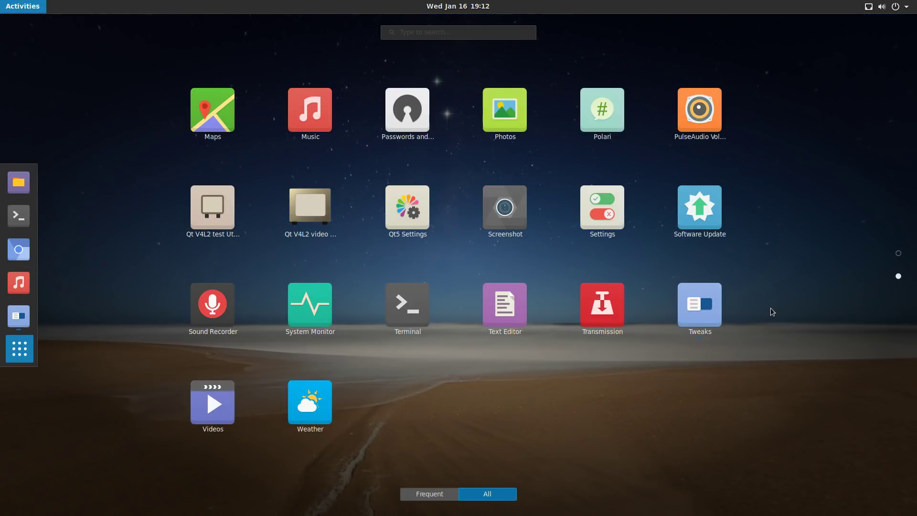
scroll(771, 311, up, 1)
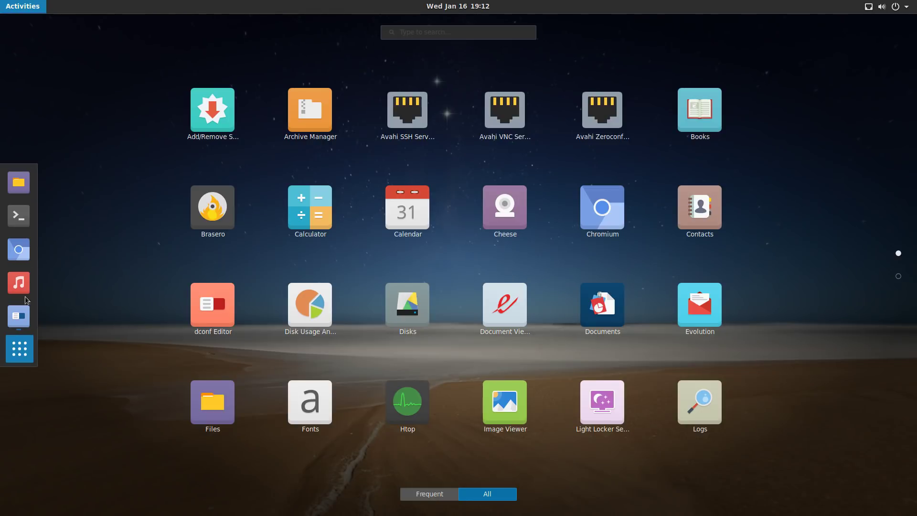
click(17, 360)
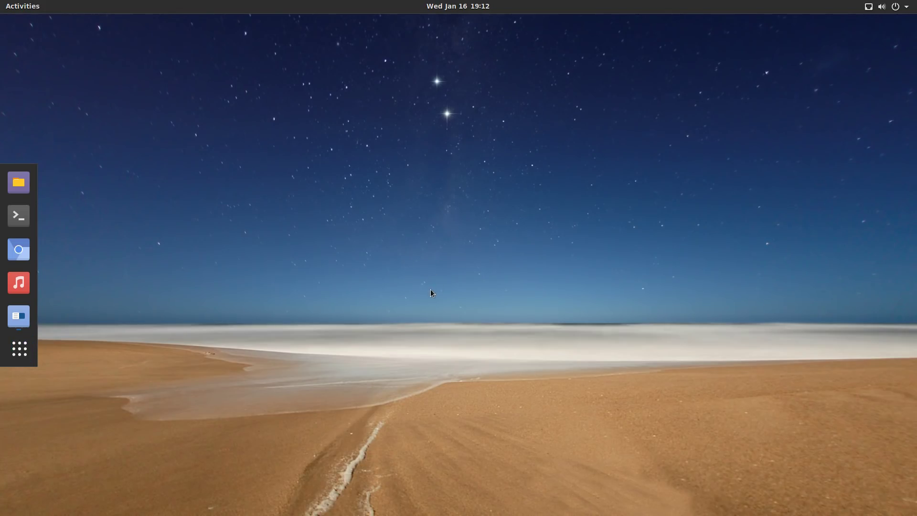
Bring up the desktop context menu twice, dismissing it each time.
right_click(129, 52)
click(407, 164)
right_click(255, 145)
click(142, 97)
click(18, 249)
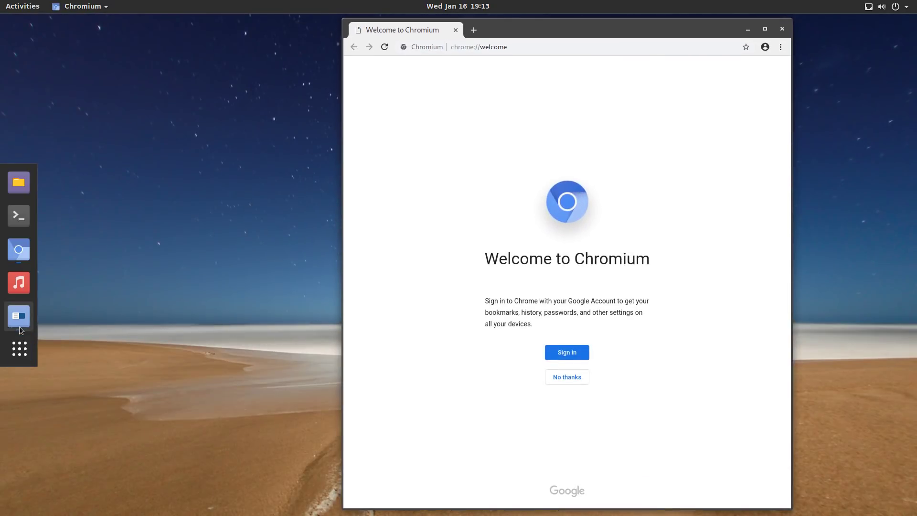
click(19, 328)
click(294, 178)
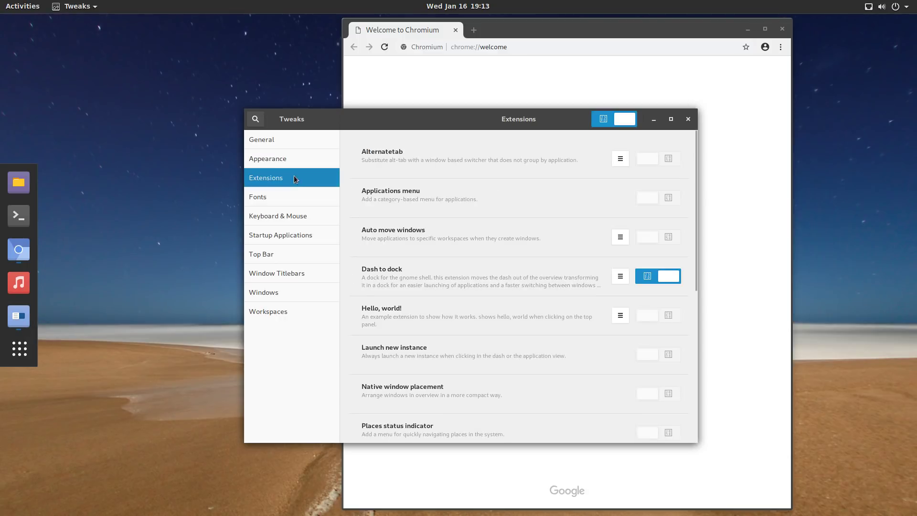
click(272, 197)
click(275, 216)
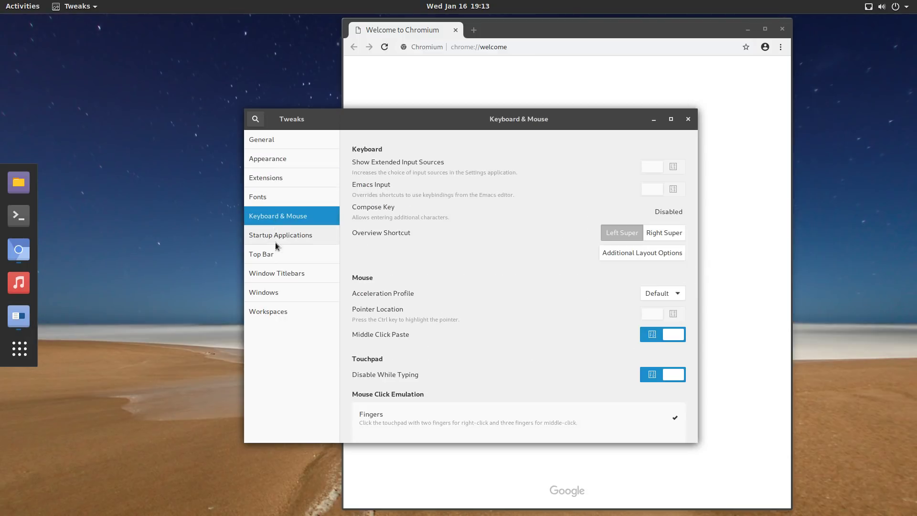
click(273, 294)
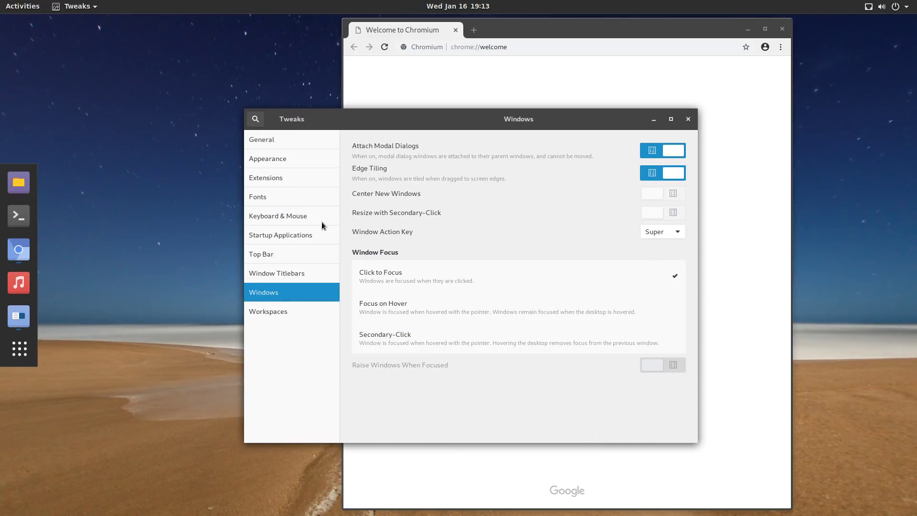
click(280, 310)
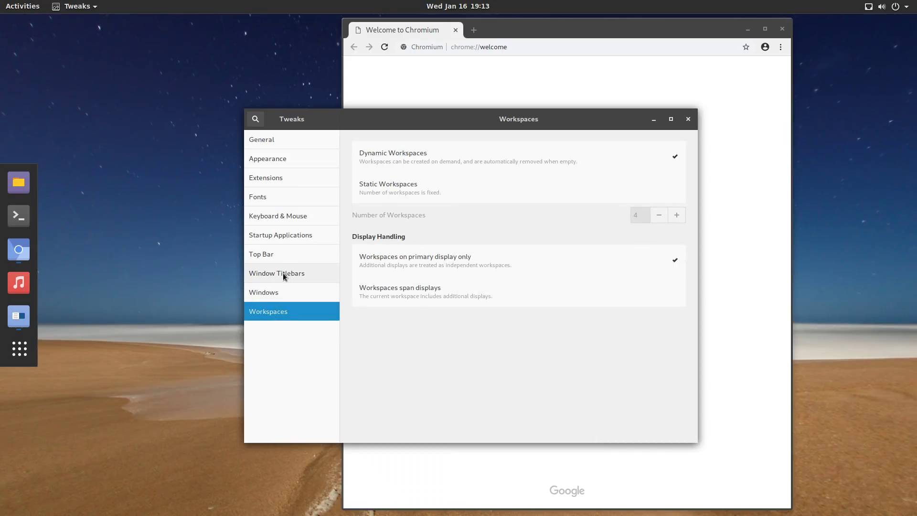
click(283, 273)
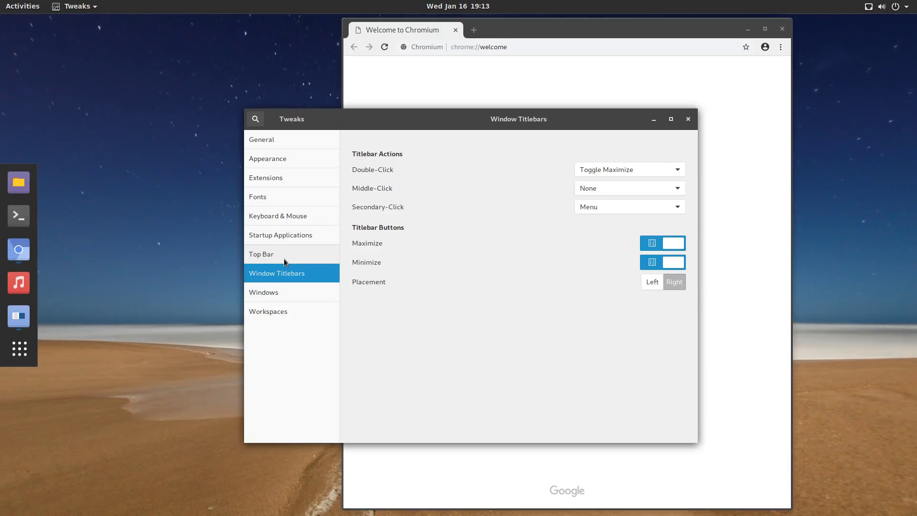
click(284, 258)
click(297, 234)
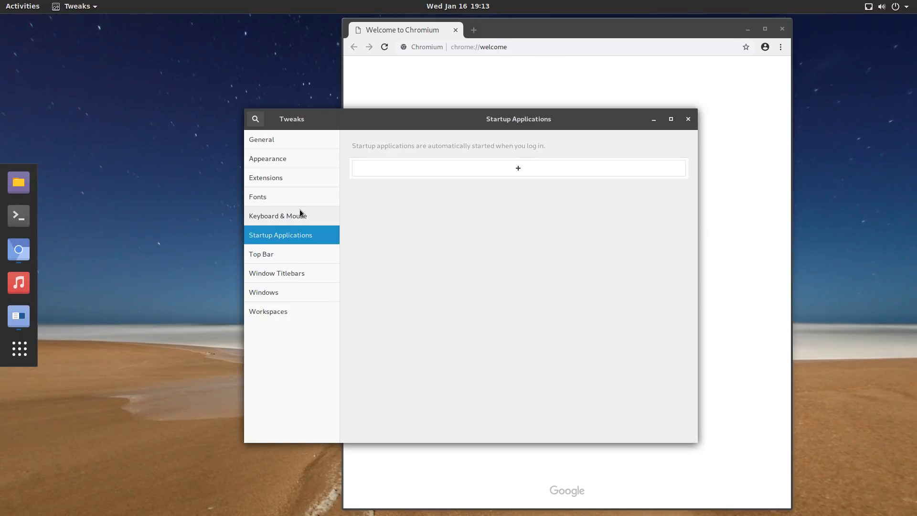
click(301, 215)
click(302, 197)
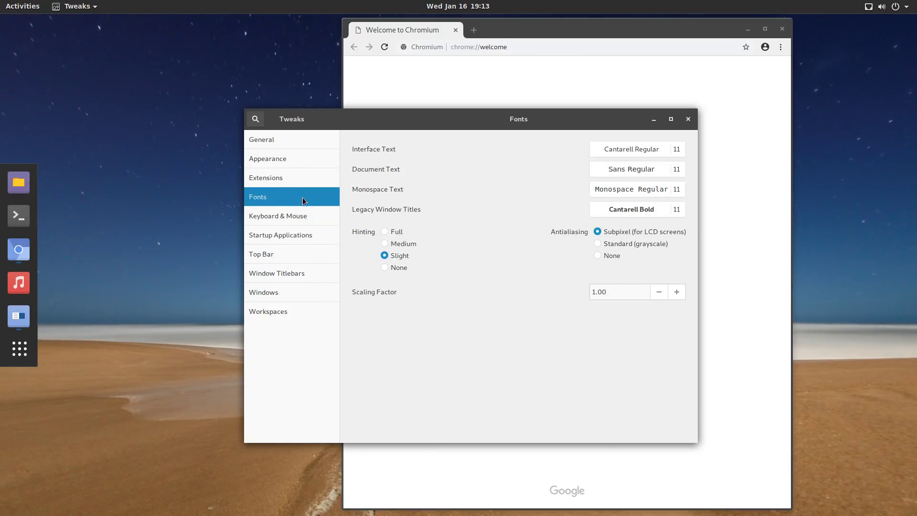
click(315, 180)
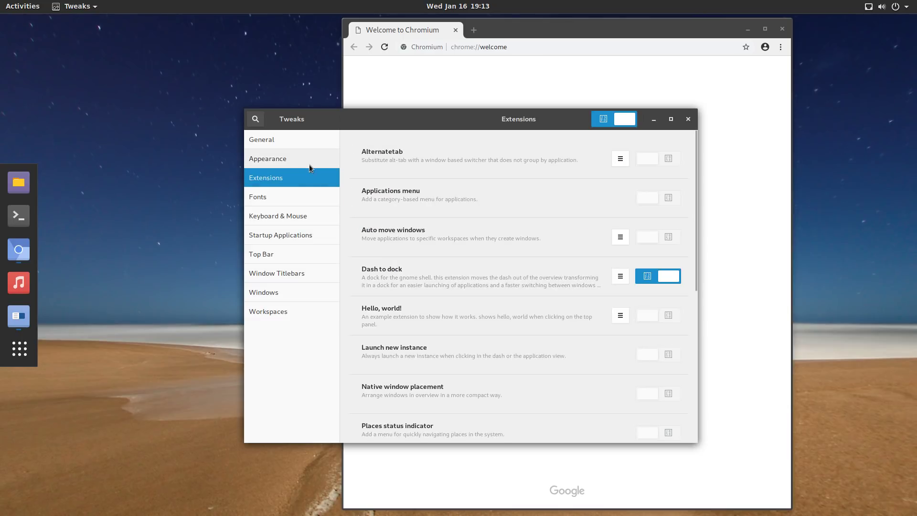
scroll(428, 172, down, 1)
scroll(432, 256, up, 1)
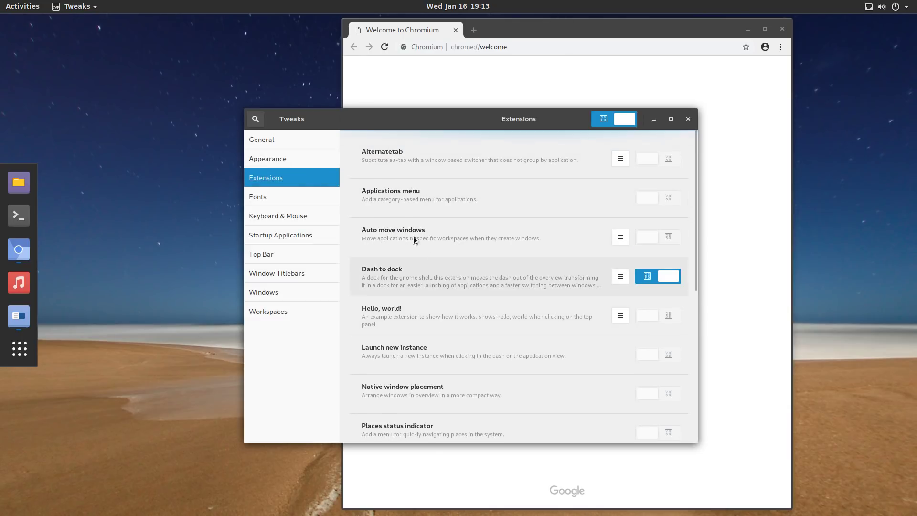
click(308, 158)
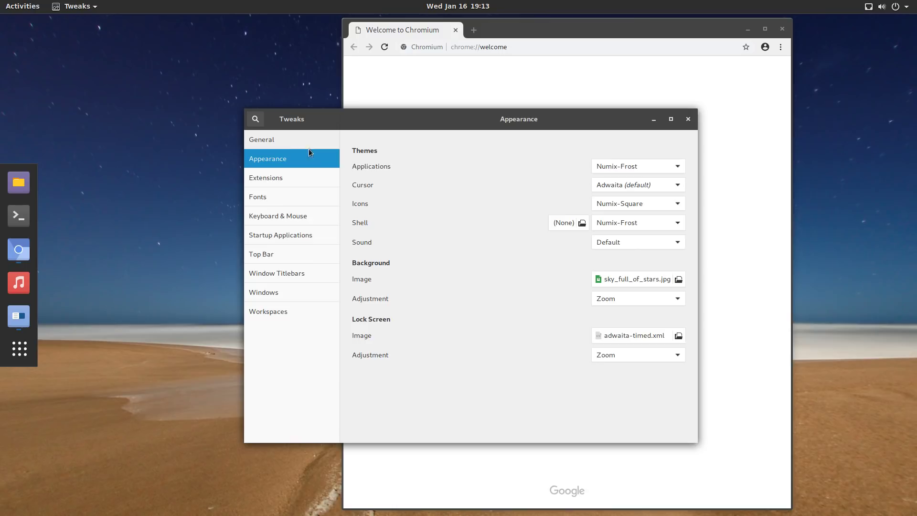
click(271, 144)
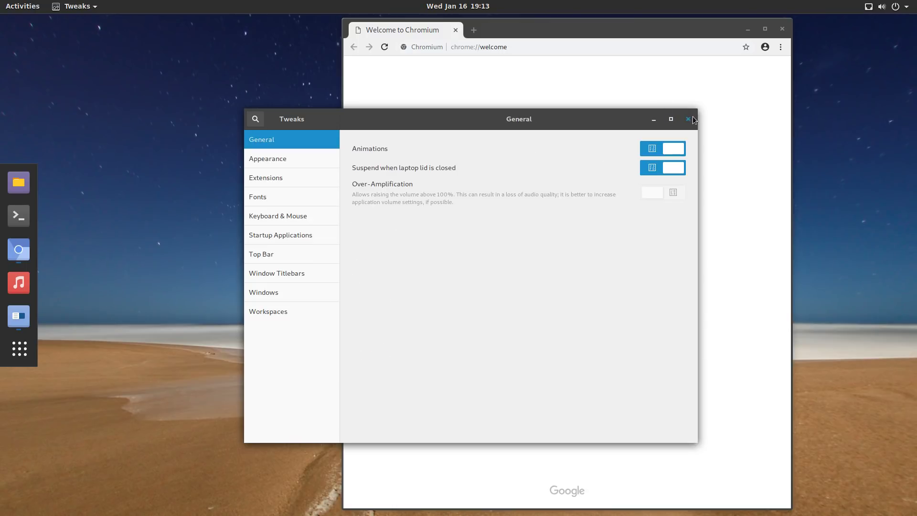
click(693, 120)
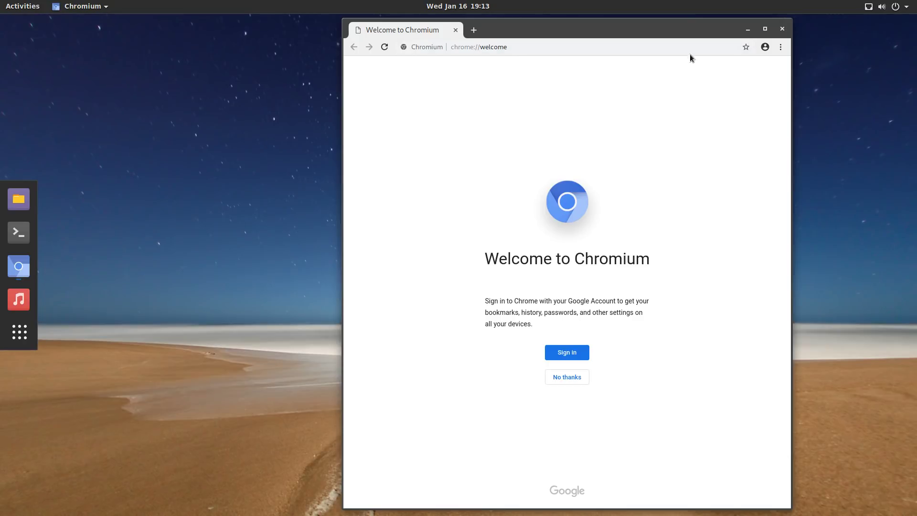
Close Chromium, relaunch it from the dock and maximize the window.
click(781, 51)
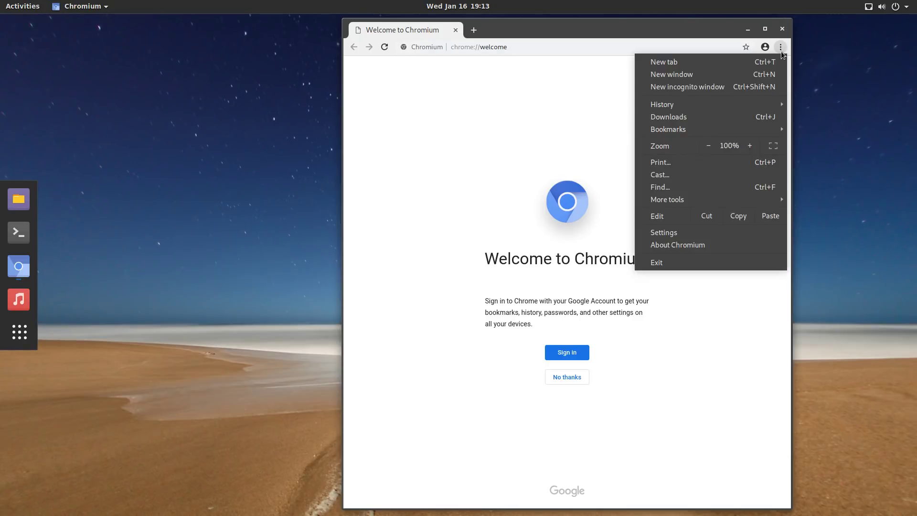
click(781, 48)
click(784, 29)
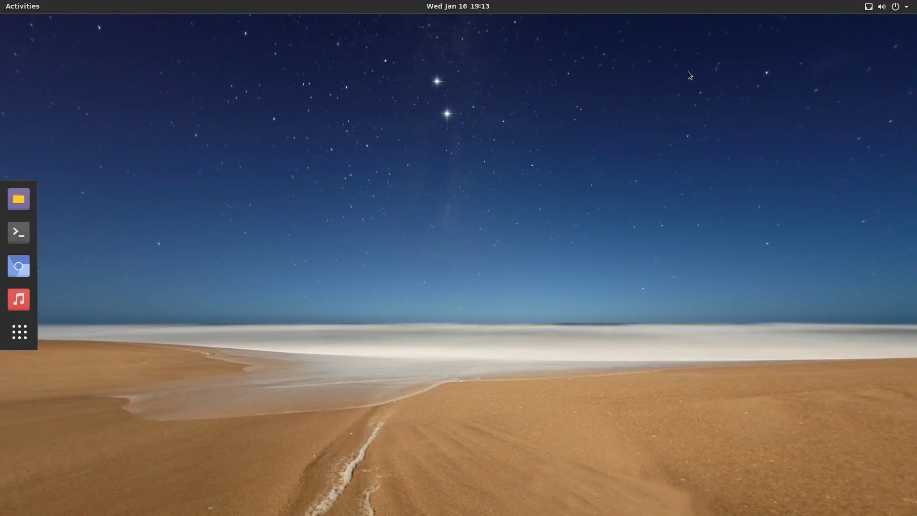
click(18, 266)
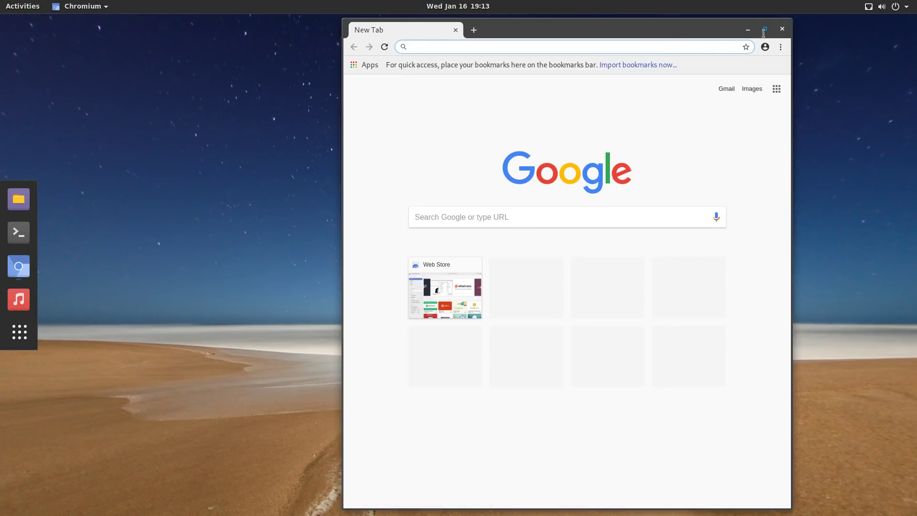
click(765, 29)
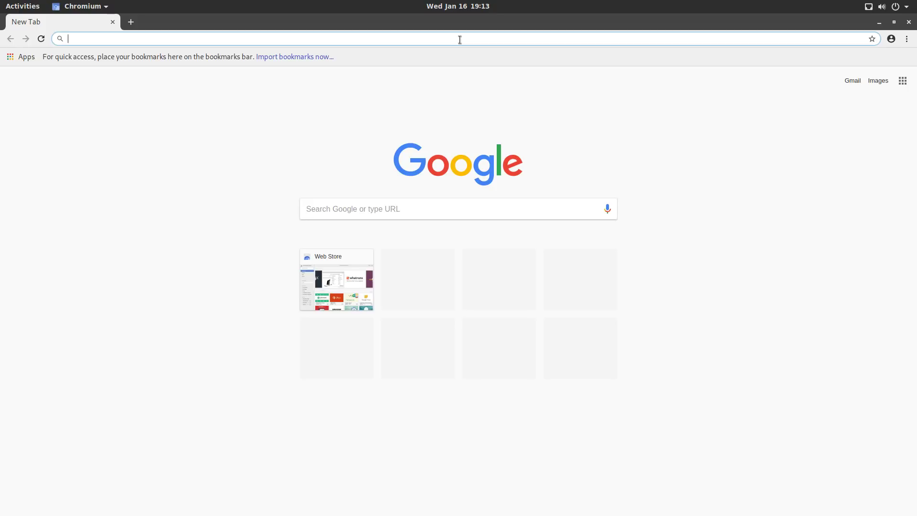
Search Google for 'gnome extensions' and open the GNOME Shell Extensions site.
click(424, 217)
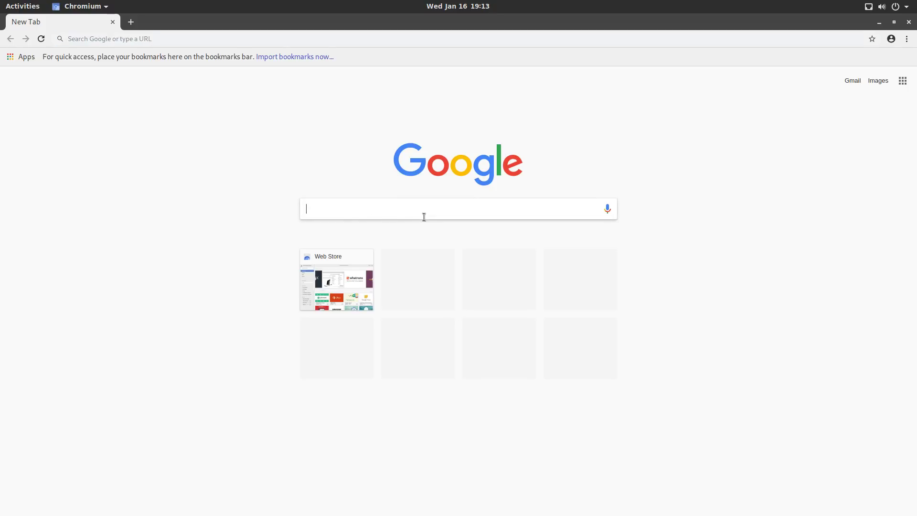
text(gnome extensions)
key(Return)
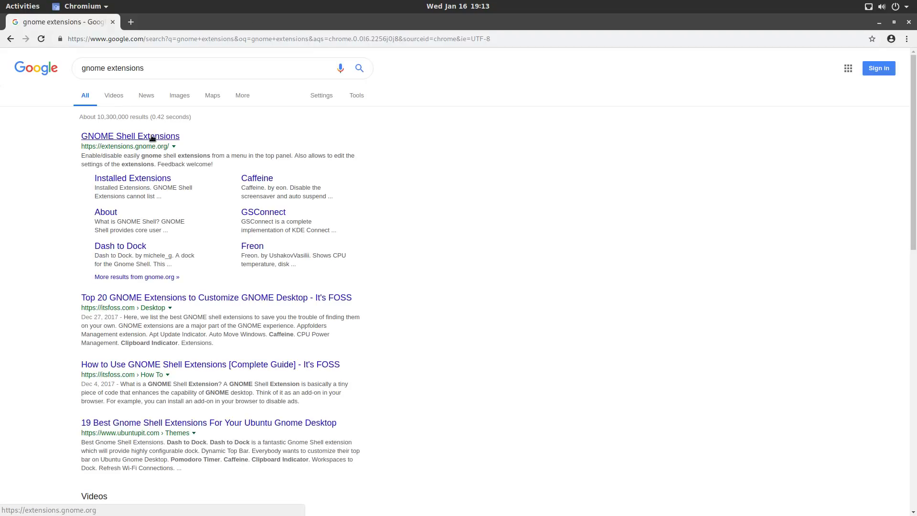
click(152, 138)
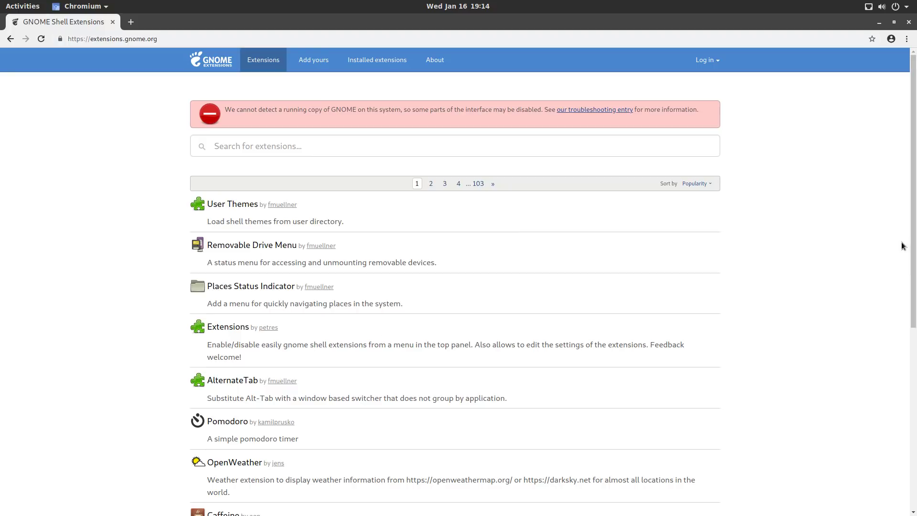
scroll(901, 358, down, 4)
scroll(901, 368, down, 1)
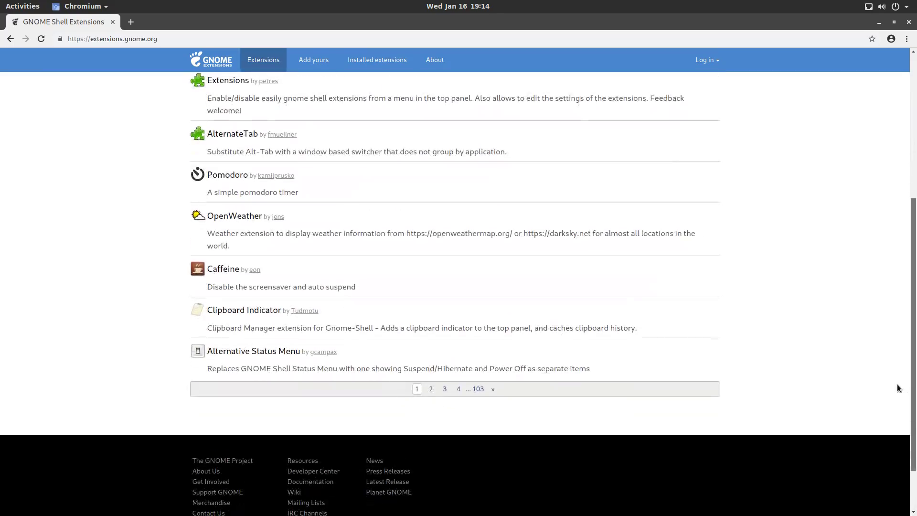
scroll(901, 368, up, 6)
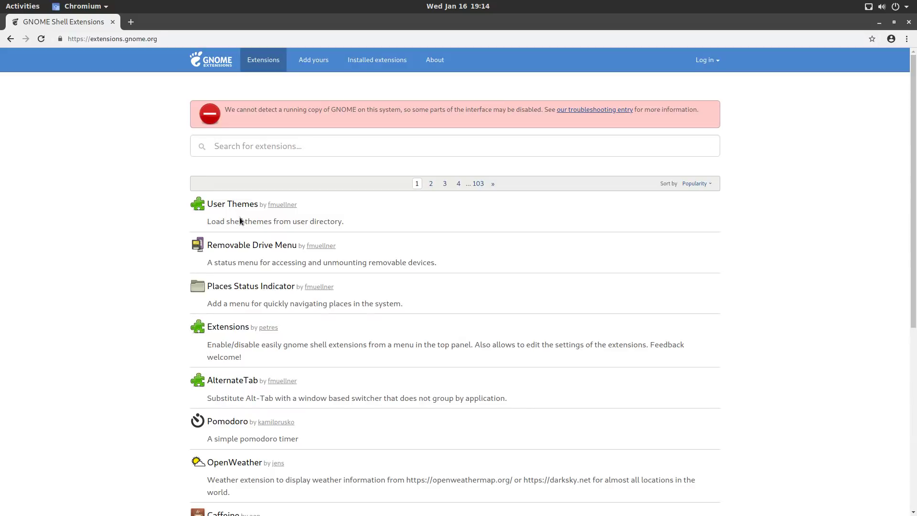
Close Chromium and run 'sudo pacman -Sy firefox' in a Terminal.
click(908, 22)
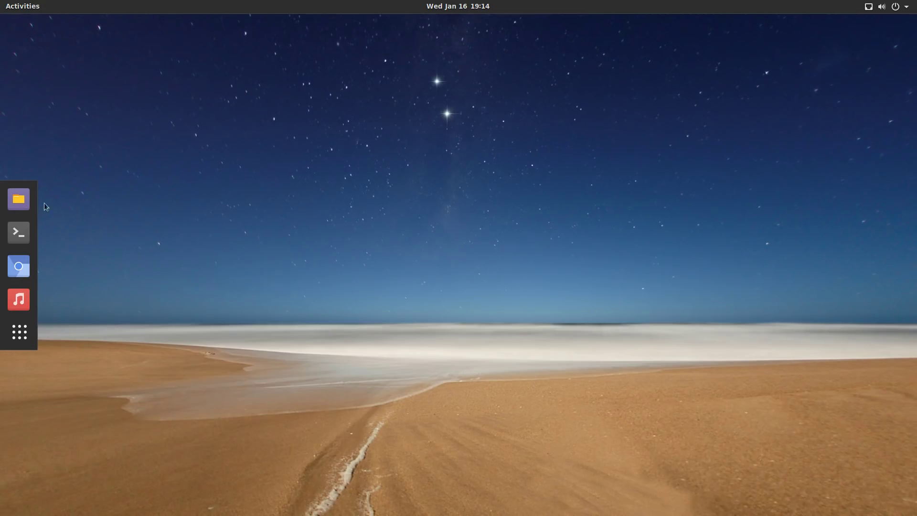
click(19, 233)
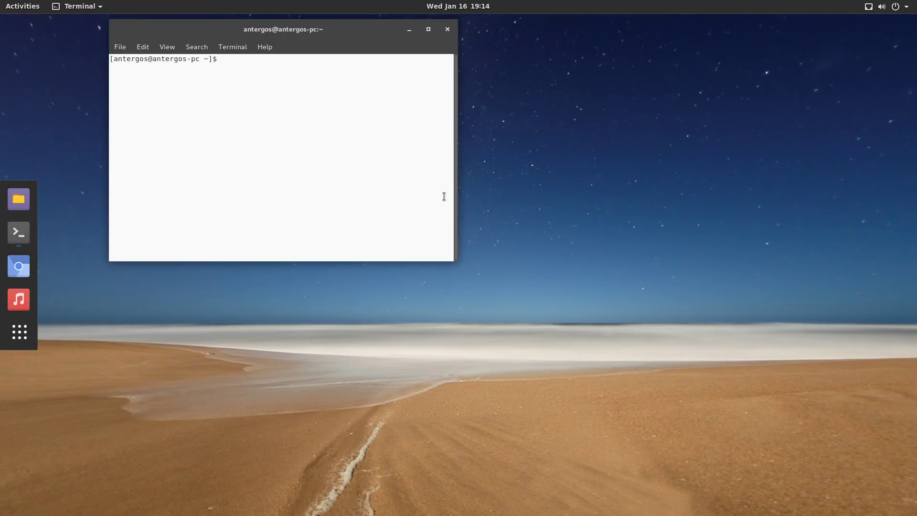
text(sudo pacman -Sy firefox)
key(Return)
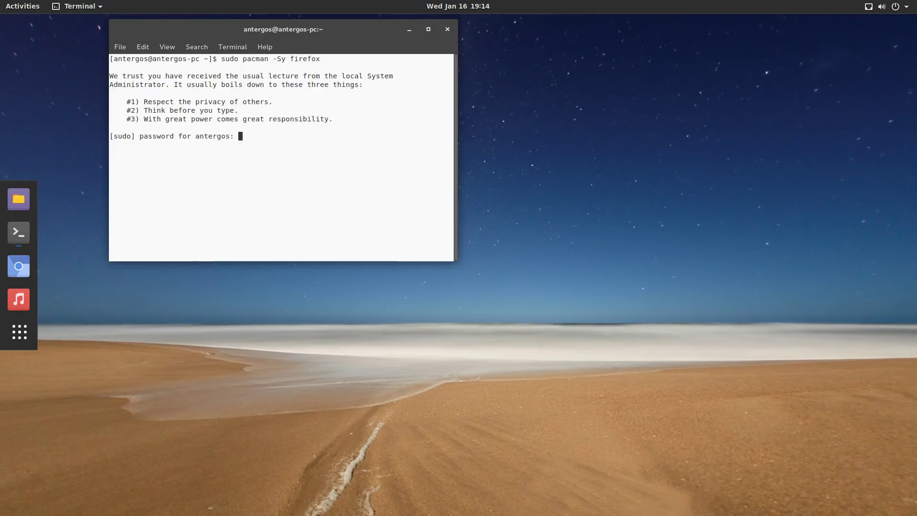
Enter the administrator password, confirm the install with y, then launch 'firefox'.
key(Return)
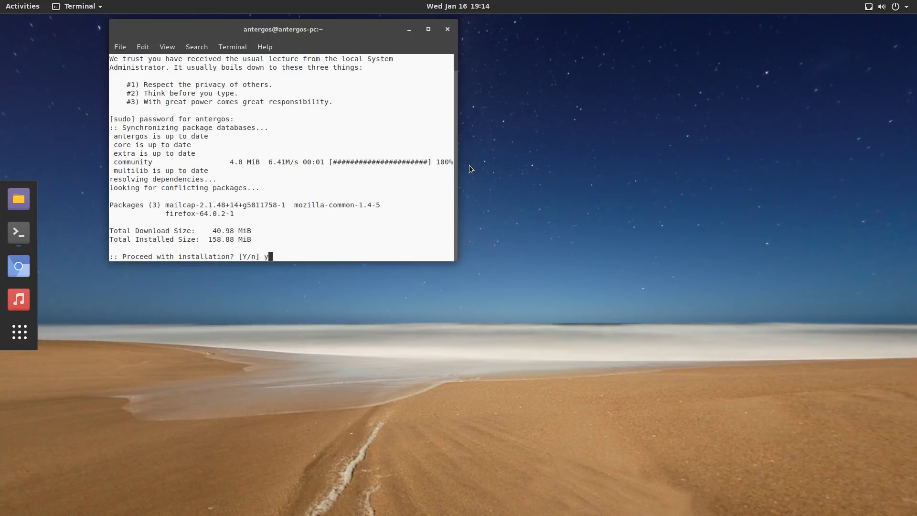
text(y)
key(Return)
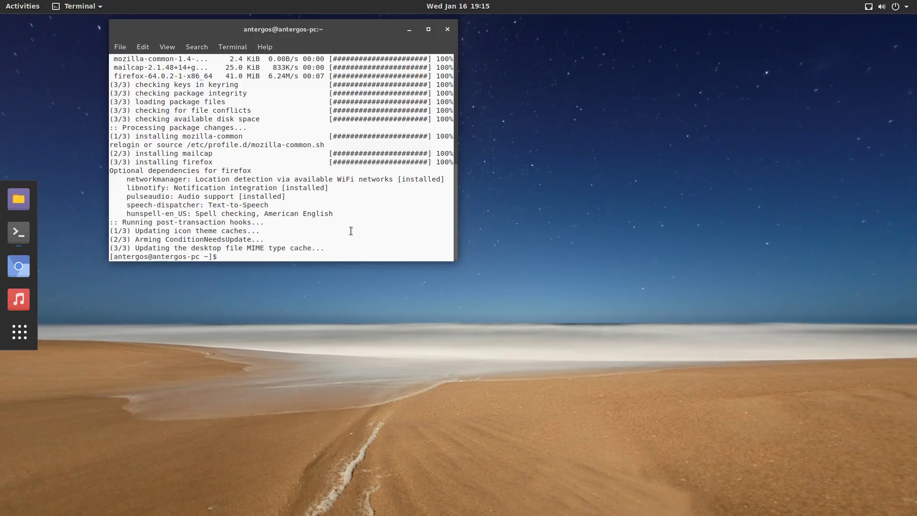
text(firefox)
key(Return)
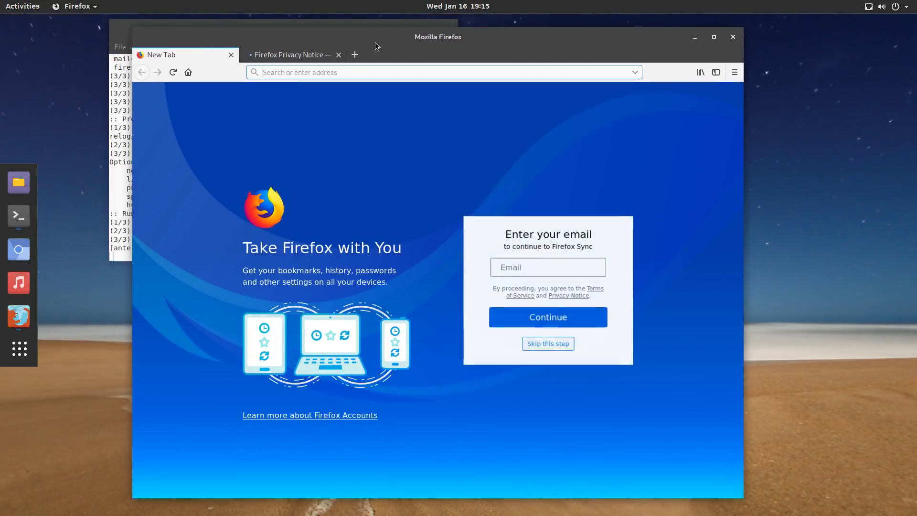
Close the Firefox Privacy Notice tab.
click(340, 60)
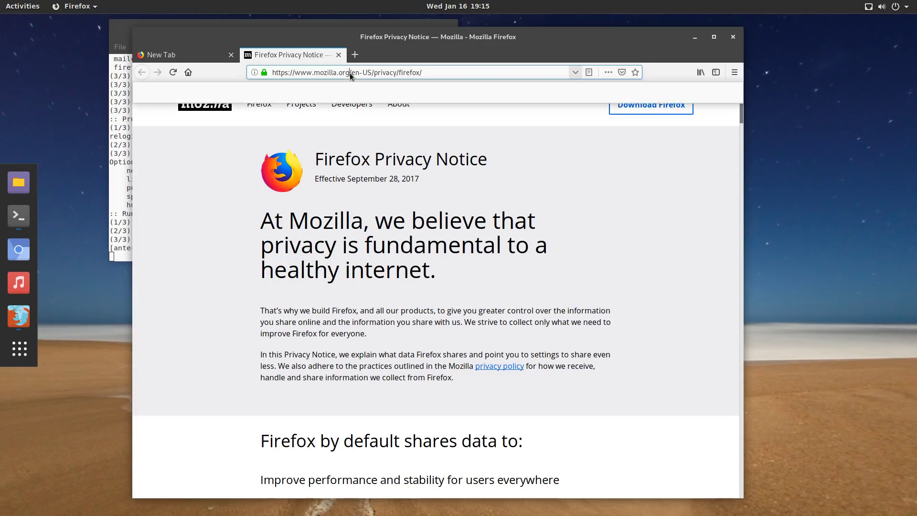
click(350, 73)
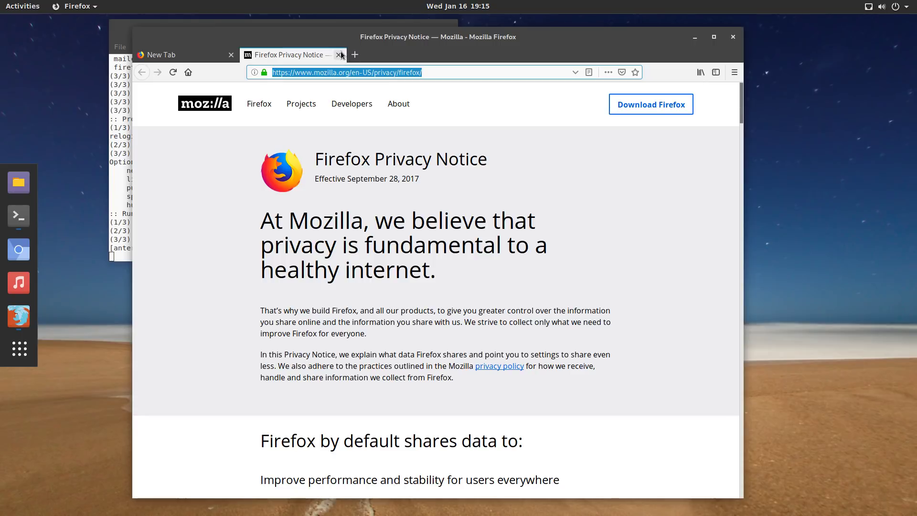
click(339, 54)
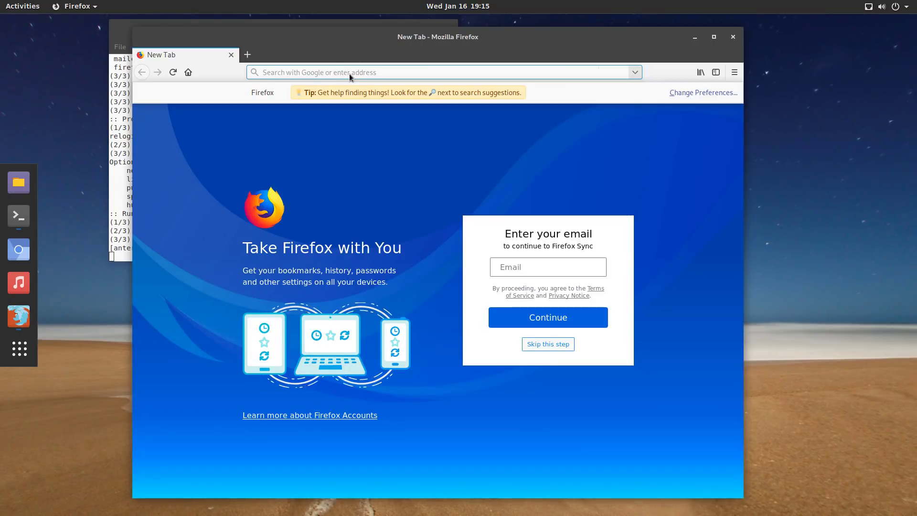
Search for 'gnome extensions' and open the extensions.gnome.org result.
text(gnome extensti)
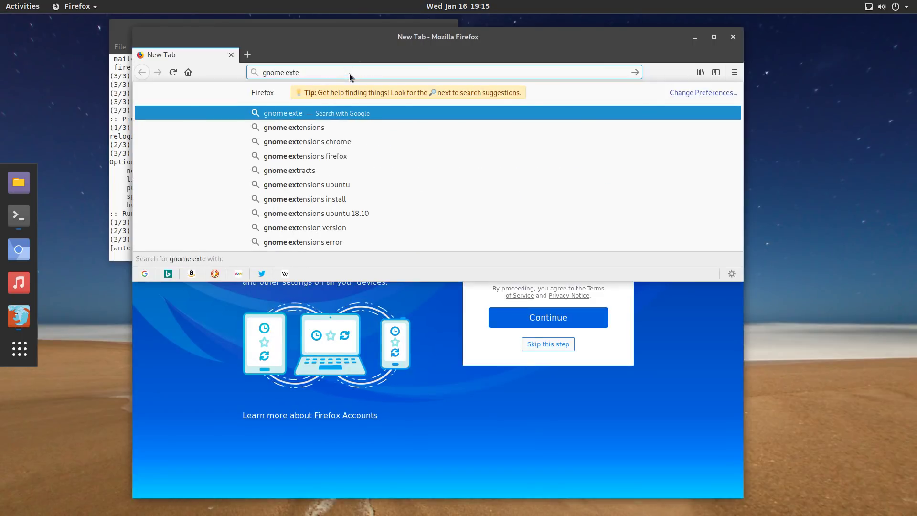
key(BackSpace)
key(BackSpace)
key(BackSpace)
text(tiuo)
key(BackSpace)
key(BackSpace)
text(ons)
key(Return)
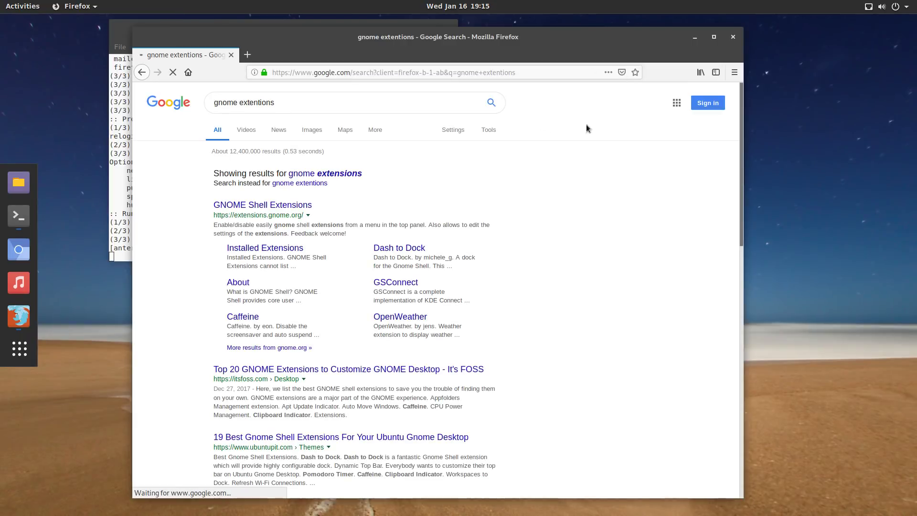
click(280, 206)
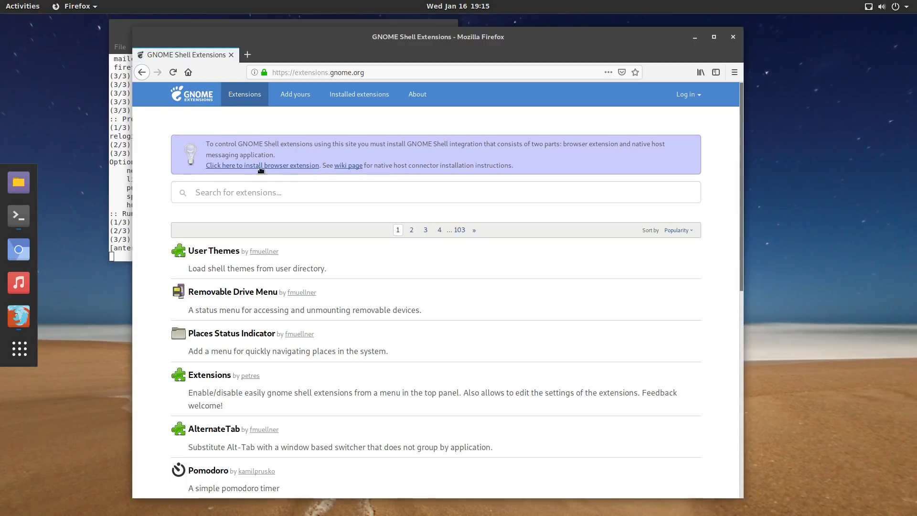
Install the GNOME Shell integration add-on in Firefox, allowing and adding it.
click(268, 167)
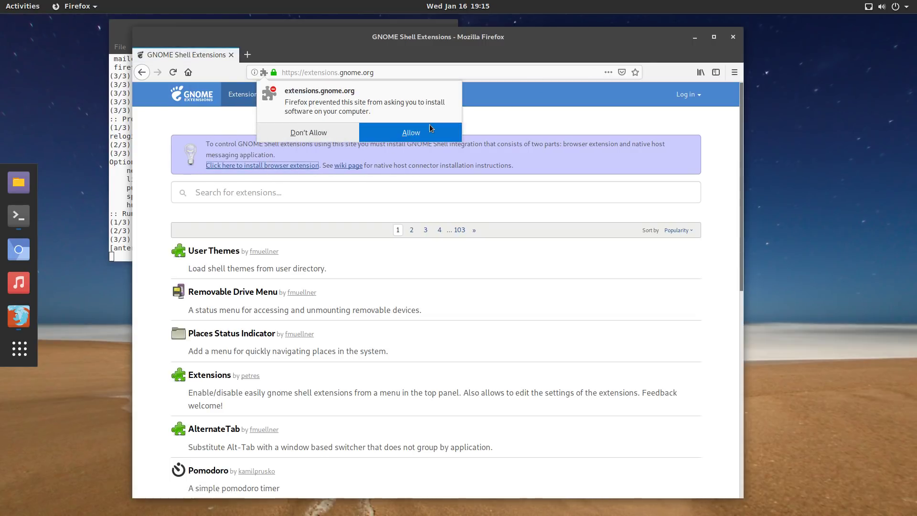
click(429, 129)
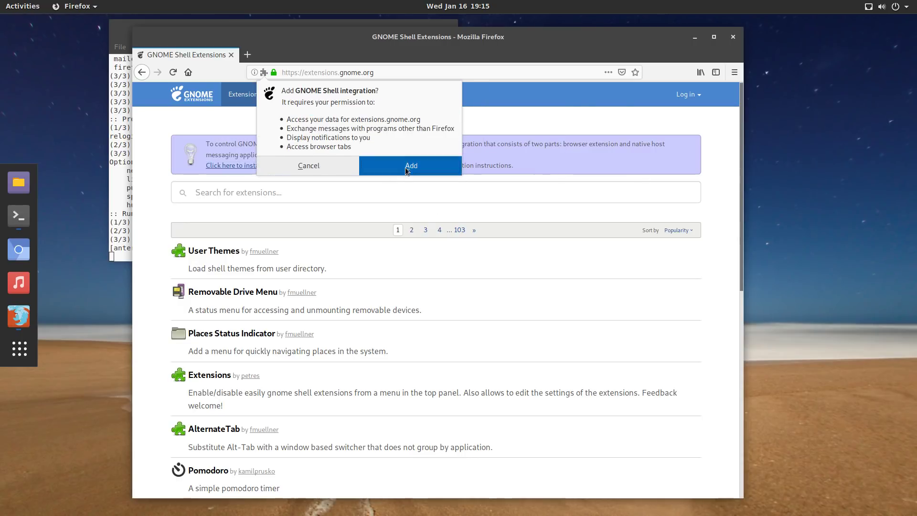
click(406, 171)
click(643, 131)
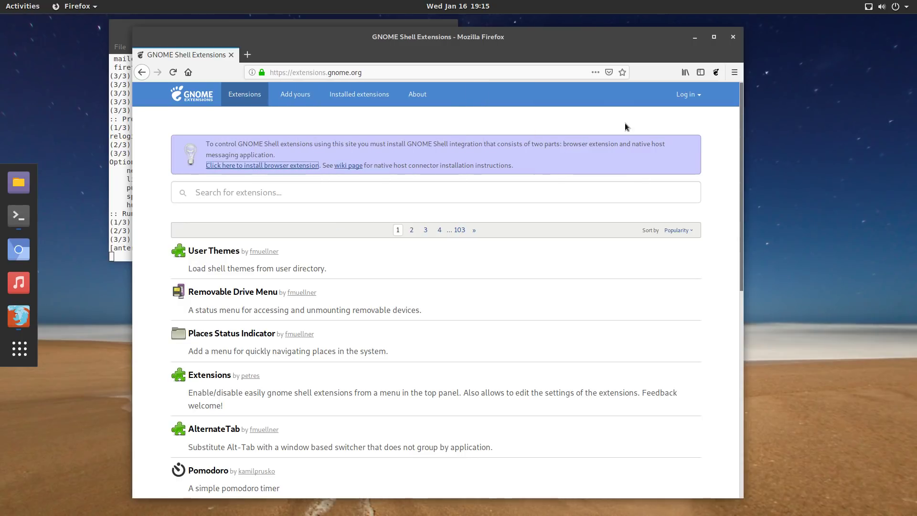
Open the Caffeine extension page on extensions.gnome.org.
click(719, 72)
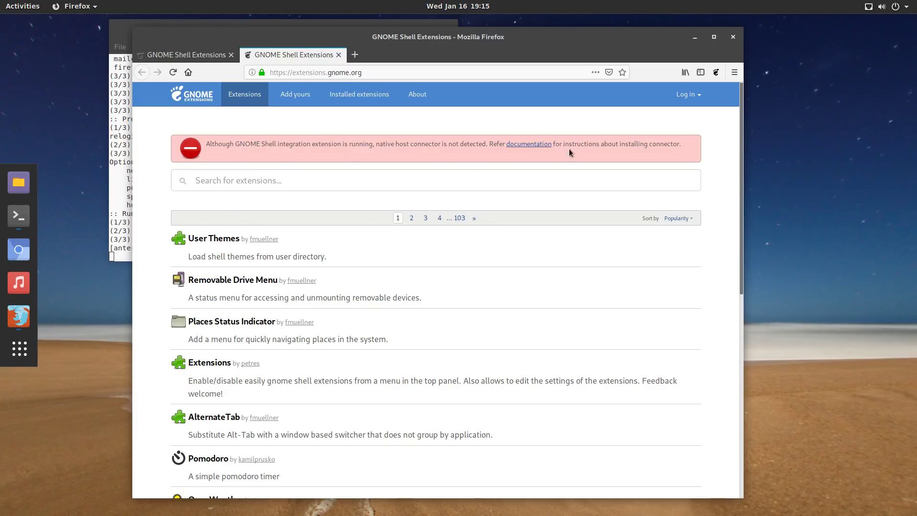
scroll(511, 270, down, 4)
scroll(306, 276, down, 6)
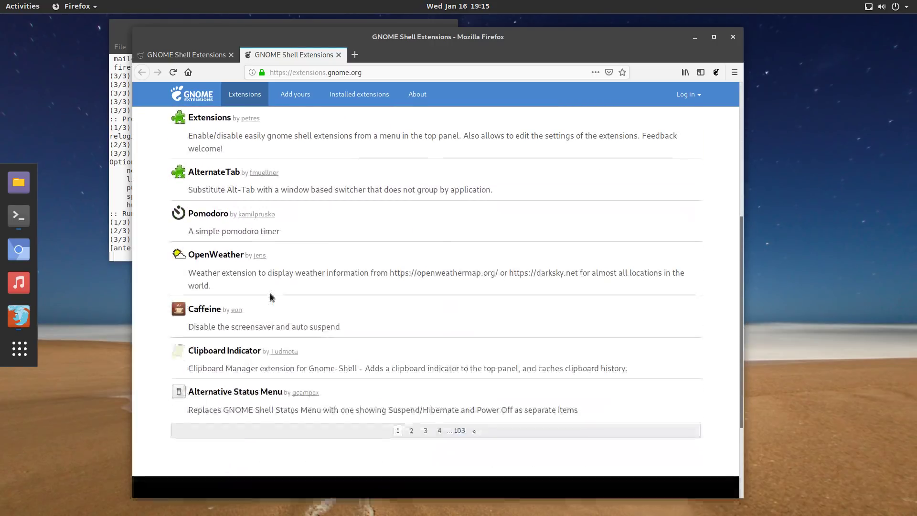
click(210, 308)
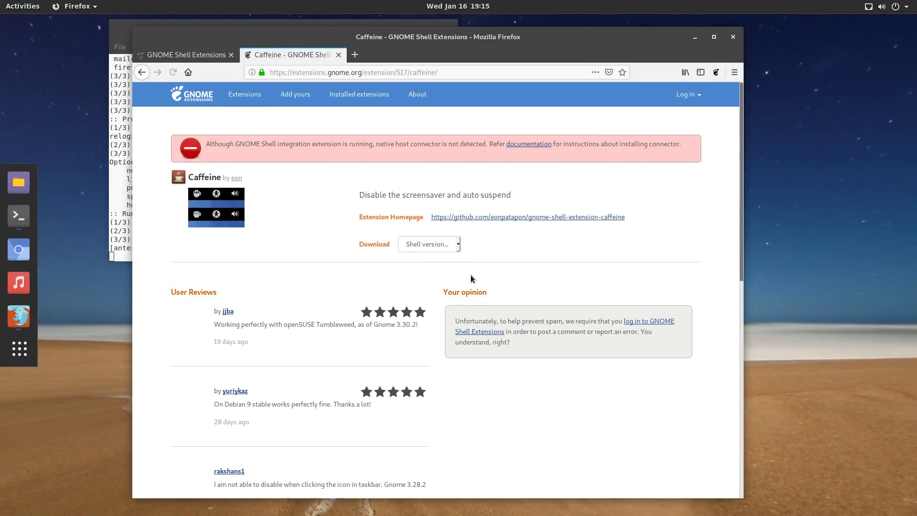
Pick Shell version 3.30 and extension version 30, cancel the zip, then close Firefox.
click(455, 244)
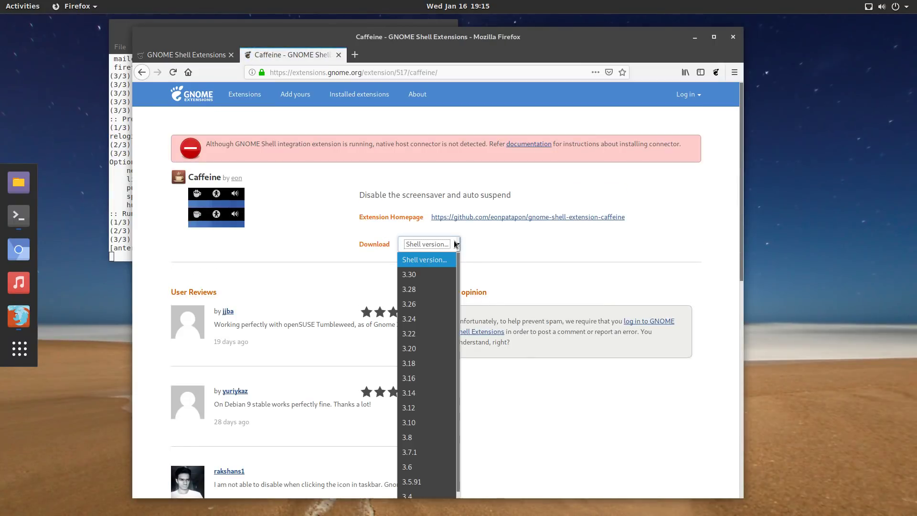
click(445, 274)
click(529, 245)
click(511, 272)
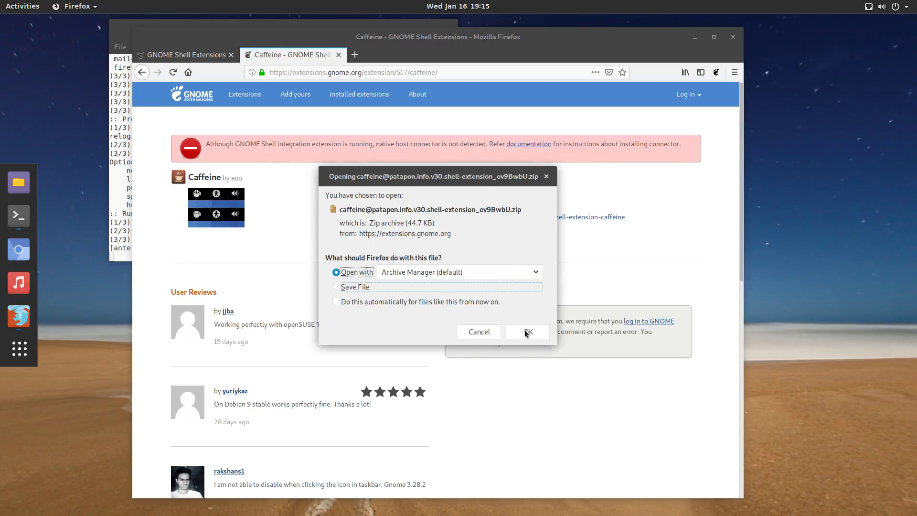
click(478, 334)
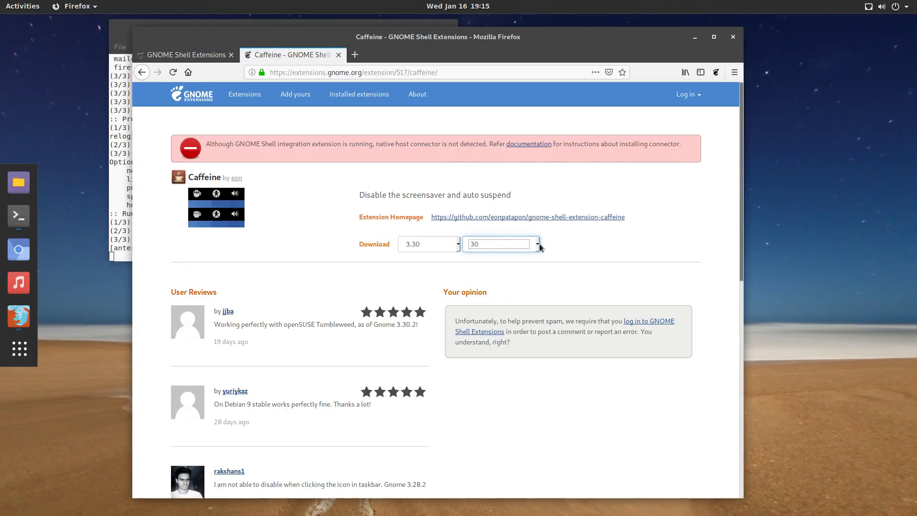
click(339, 54)
click(736, 42)
Exit the terminal and browse the applications grid before closing it.
text(exit)
key(Return)
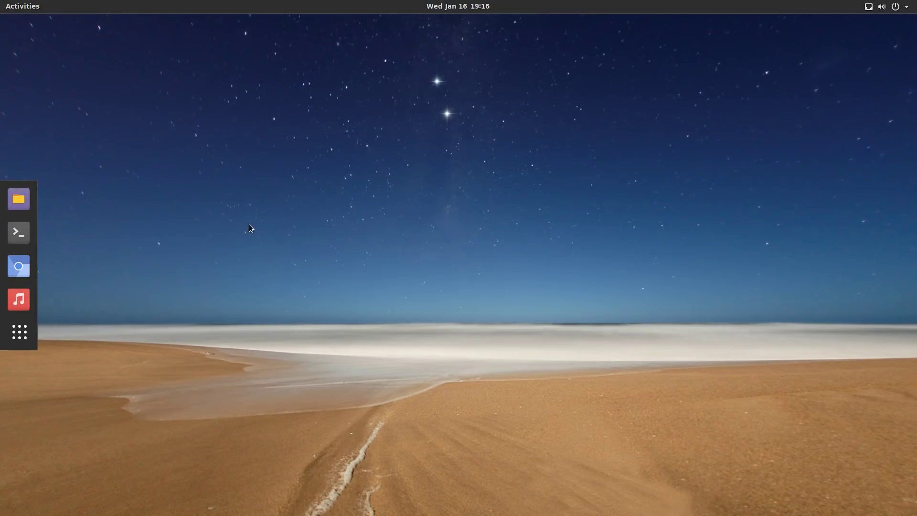
click(21, 337)
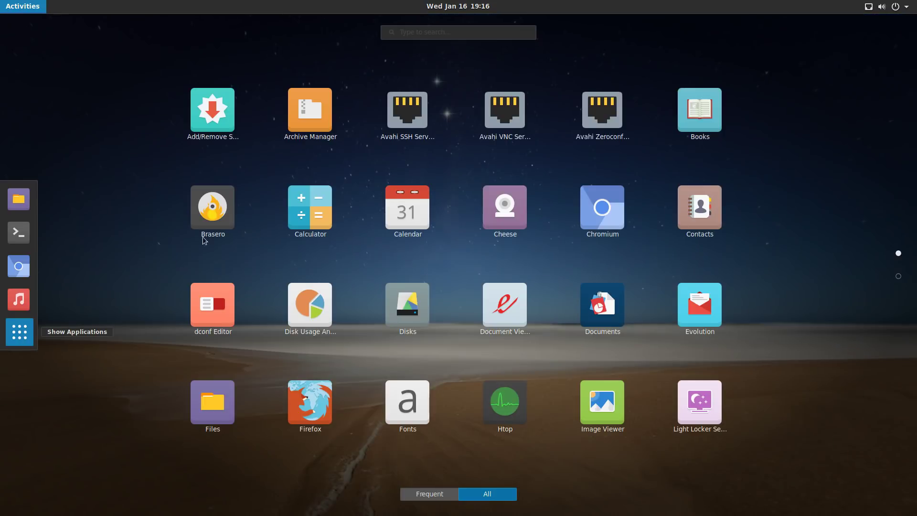
scroll(822, 274, down, 1)
scroll(822, 274, up, 1)
click(7, 339)
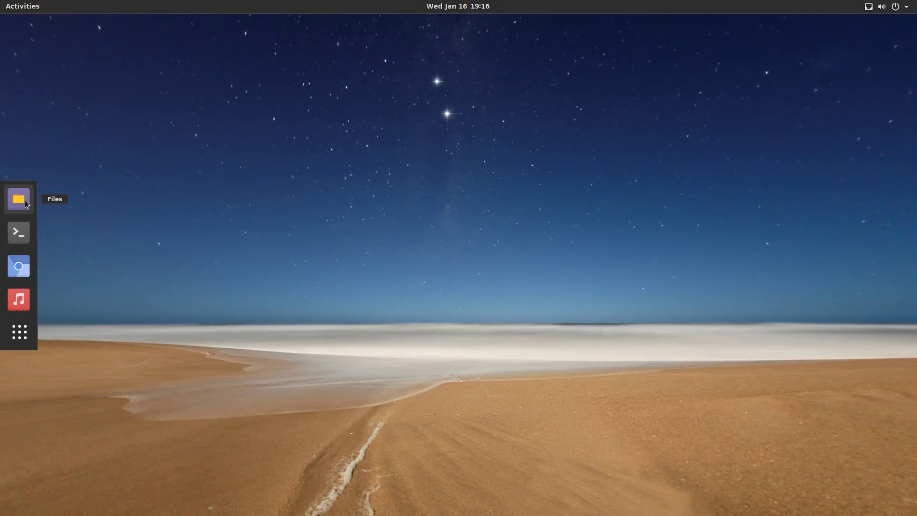
Search 'twe' to launch Tweaks, look through its sections, and open Appearance.
click(18, 328)
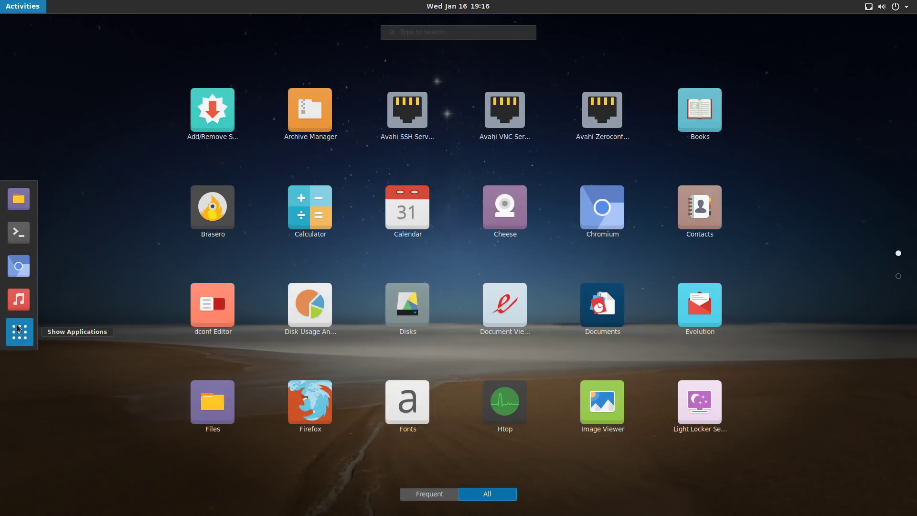
text(twe)
click(442, 96)
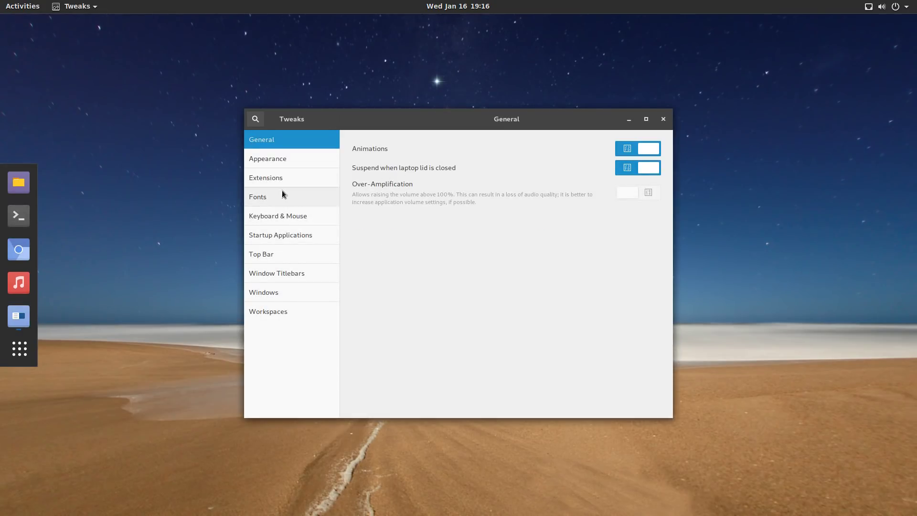
click(281, 193)
click(274, 216)
click(269, 248)
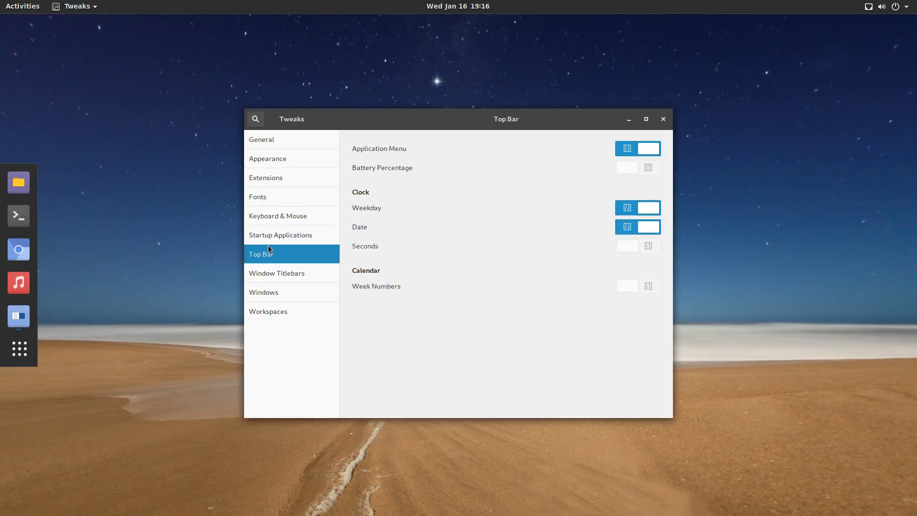
click(282, 166)
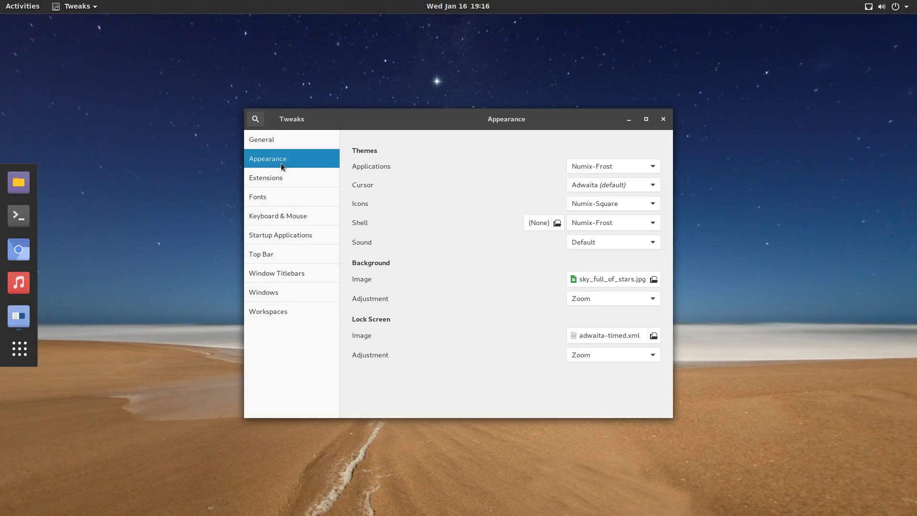
Try Numix-Light, Numix-Square and Numix-Square-Light icon themes, settling on Numix.
click(645, 204)
click(635, 189)
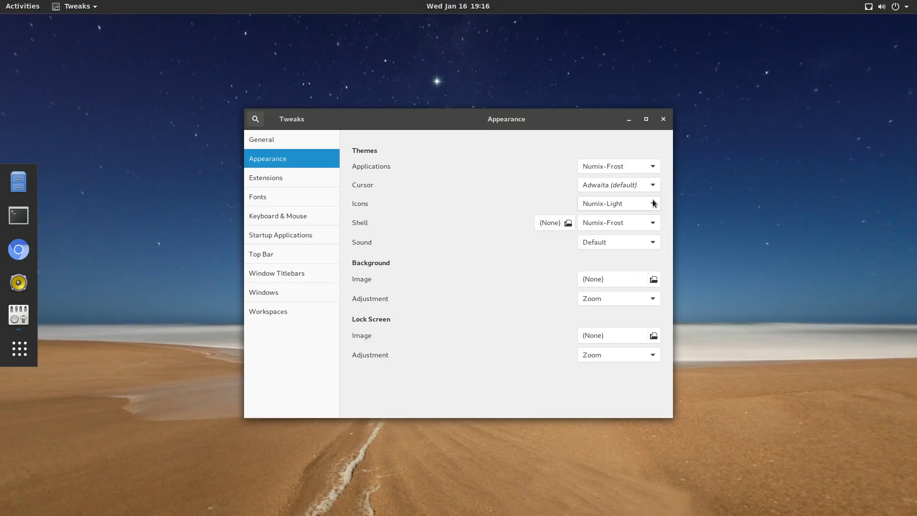
click(653, 204)
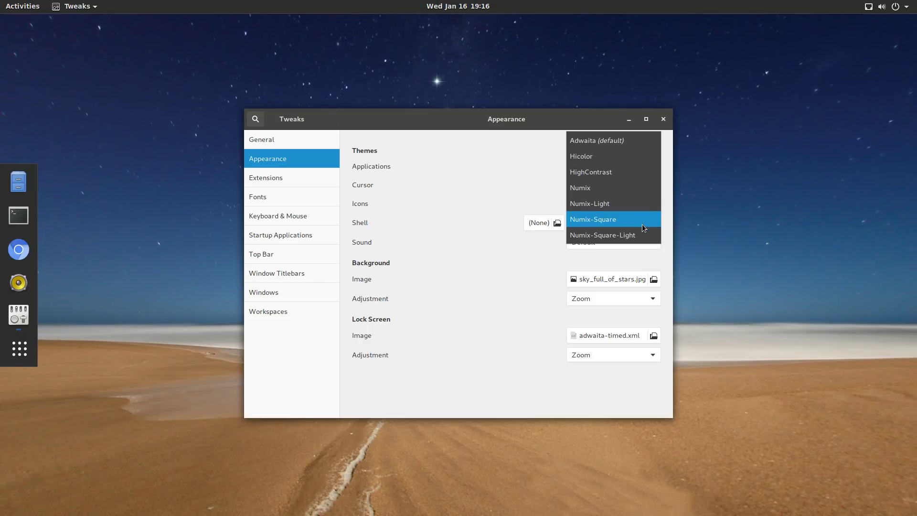
click(644, 221)
click(647, 223)
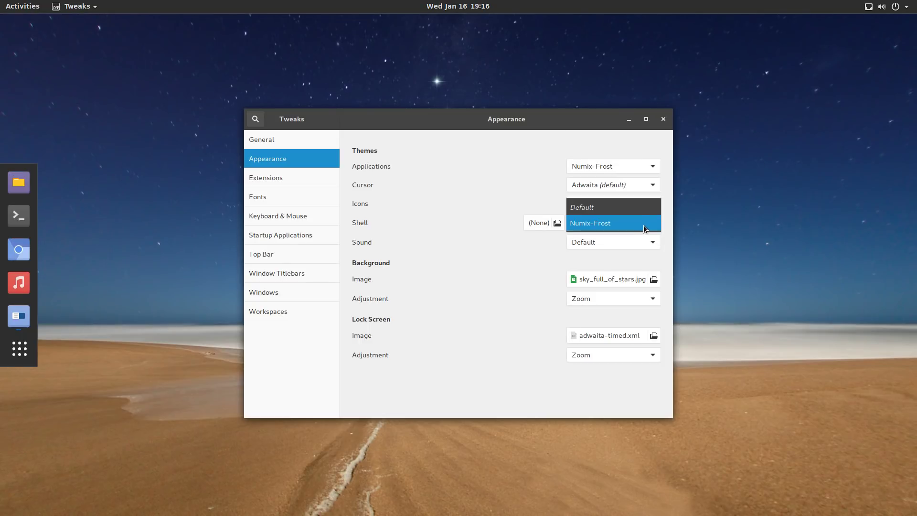
click(646, 229)
click(653, 208)
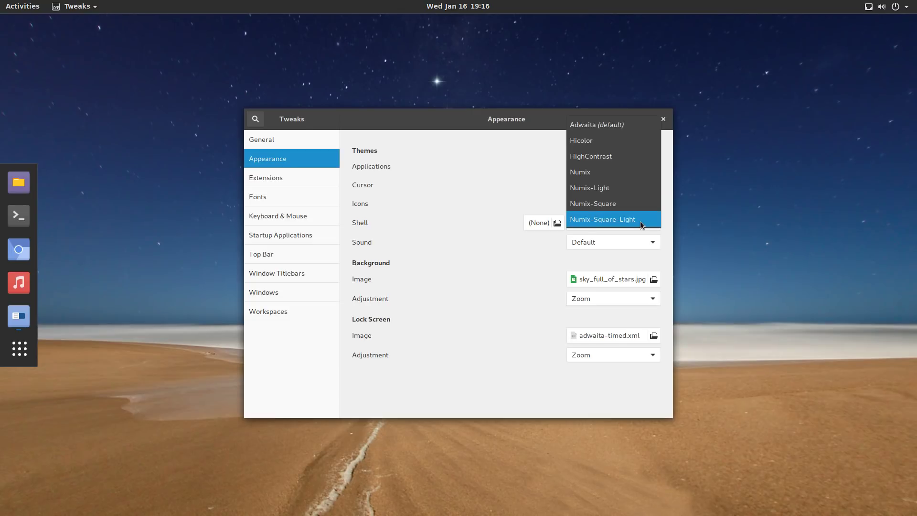
click(642, 221)
click(653, 207)
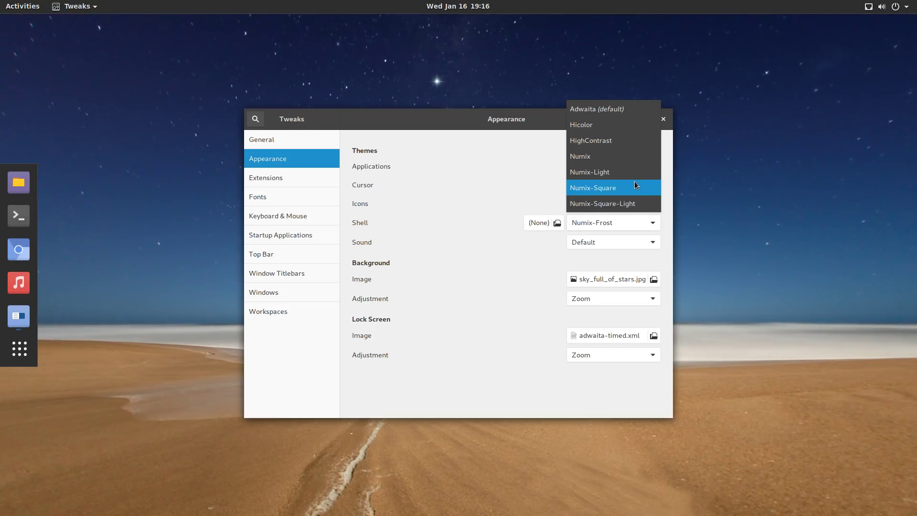
click(637, 172)
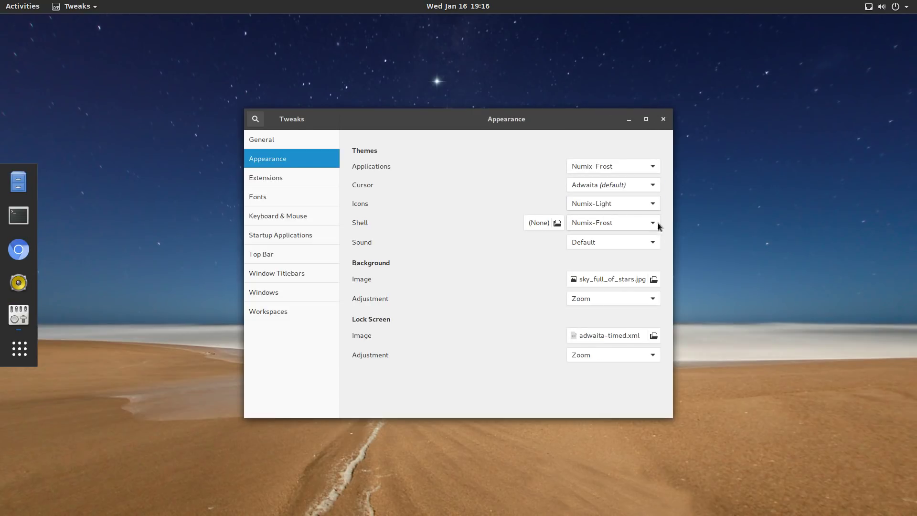
click(652, 208)
click(642, 189)
Leave the icon, sound and shell theme lists unchanged, close Tweaks, and open the status menu.
click(654, 203)
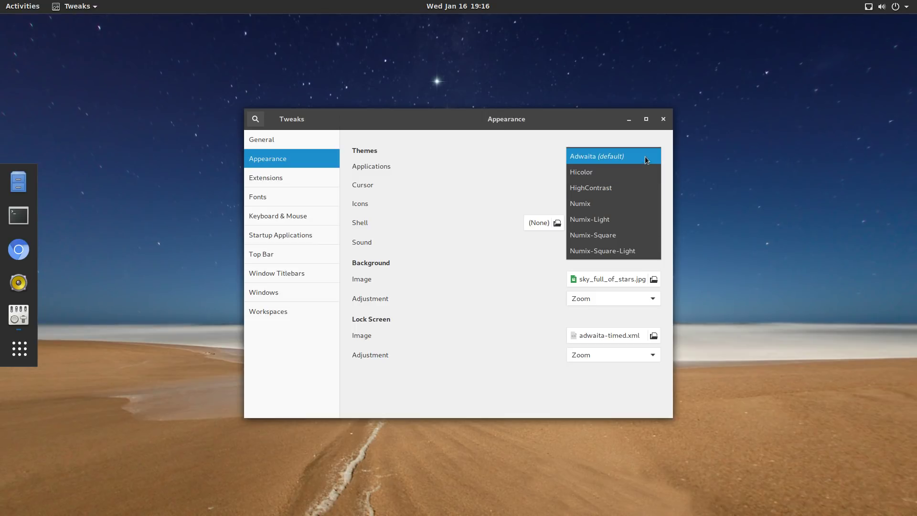
click(537, 303)
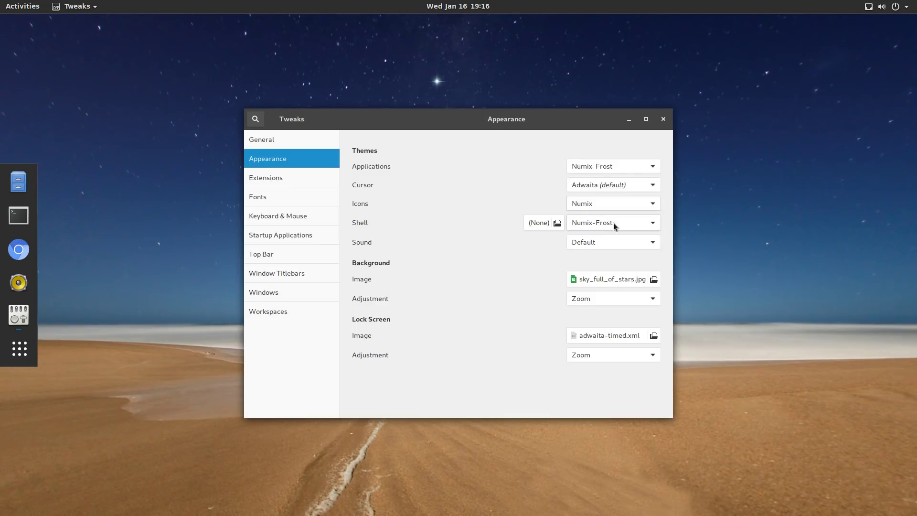
click(658, 242)
click(657, 242)
click(648, 222)
click(625, 232)
click(664, 120)
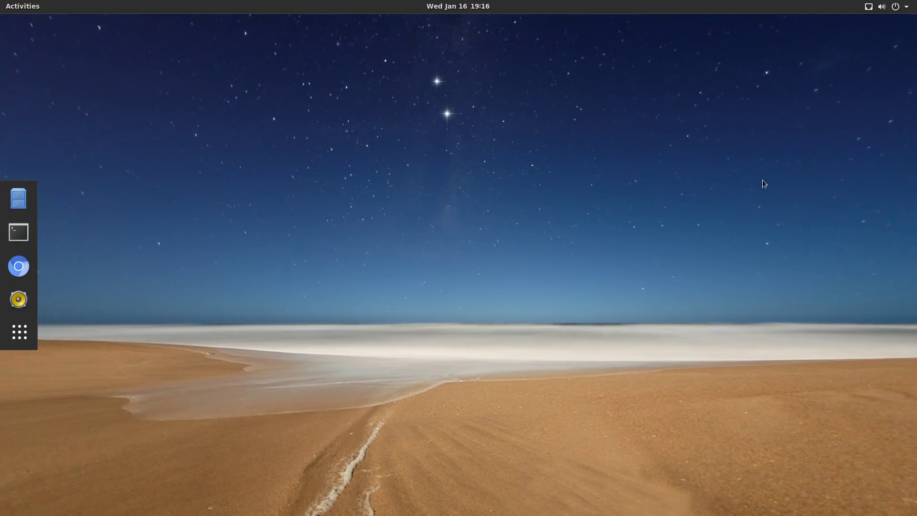
click(888, 7)
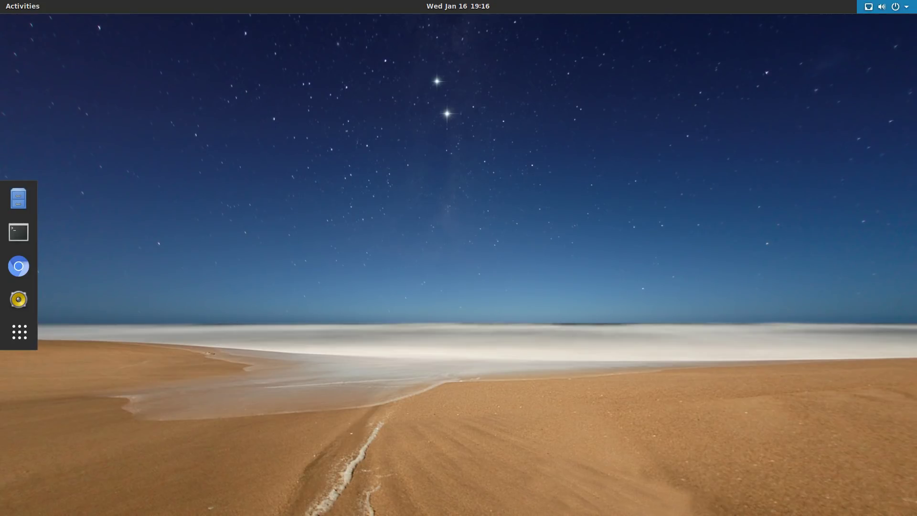